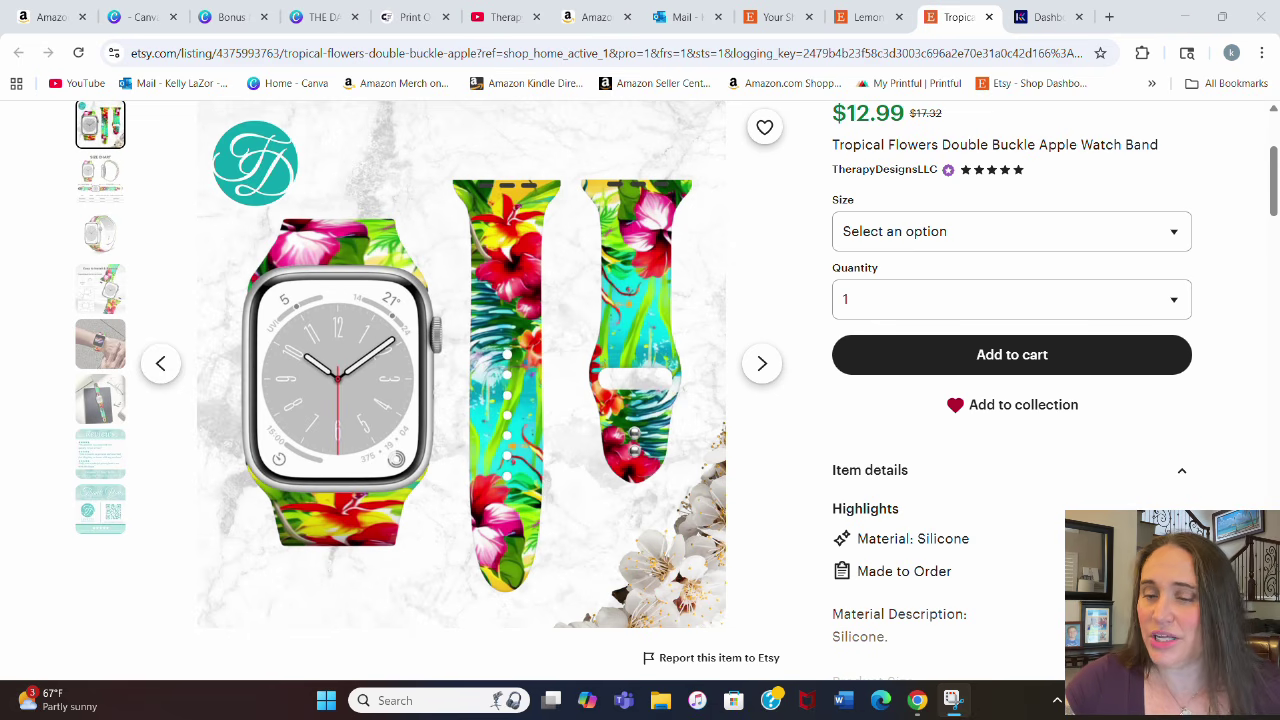
Check the size options of the Tropical Flowers watch band listing and collapse its item details
left_click(1132, 234)
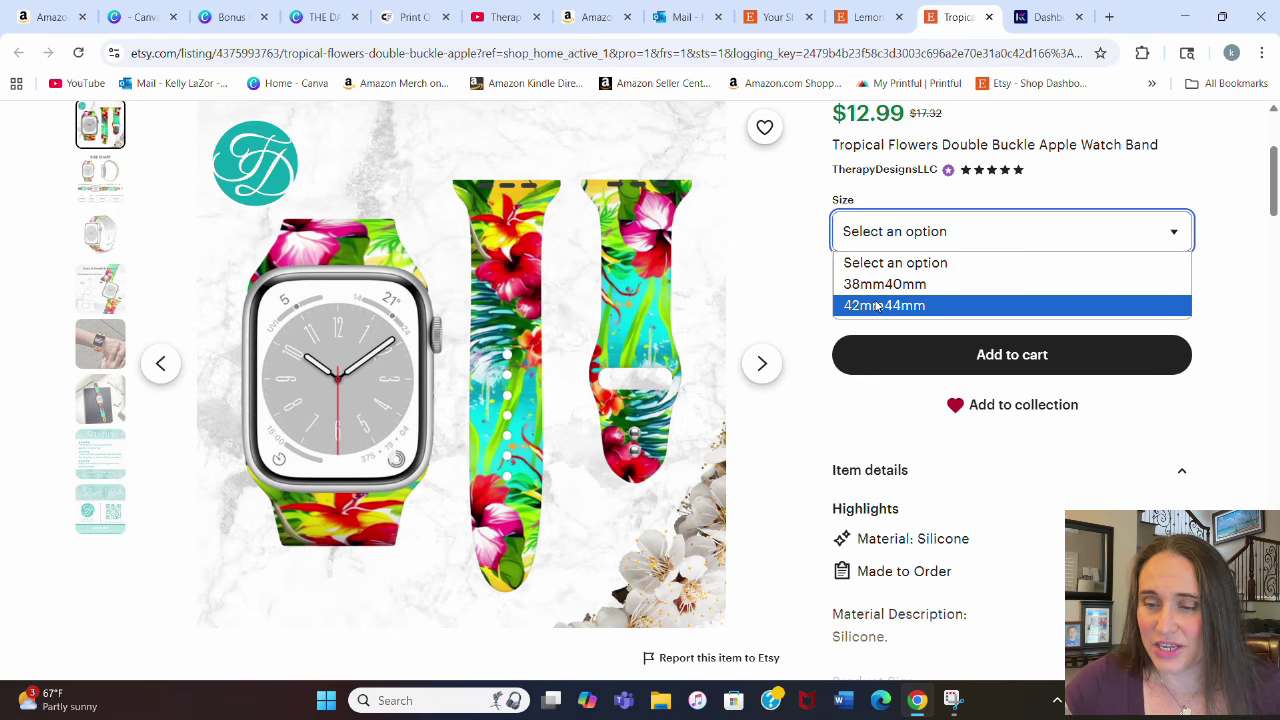
left_click(1117, 463)
left_click(1117, 466)
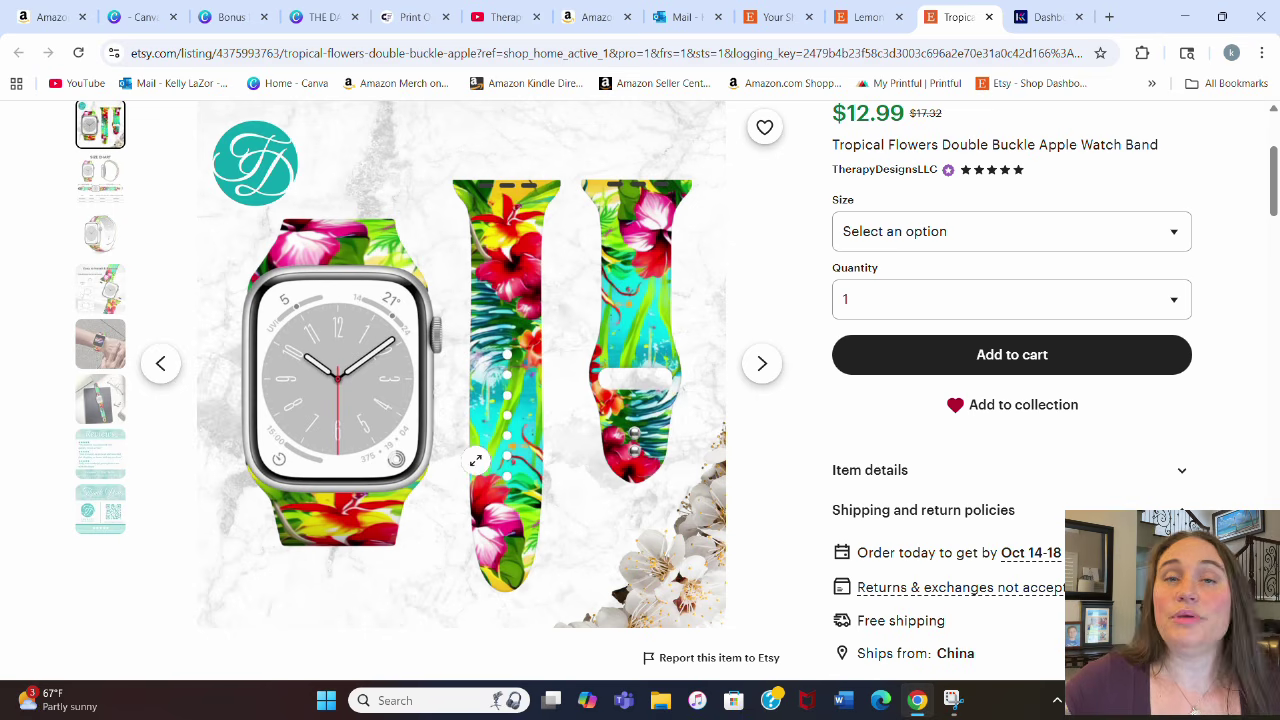
View the listing's size chart, installation guide, wrist photo, notebook photo, reviews and thank-you images in turn
left_click(763, 372)
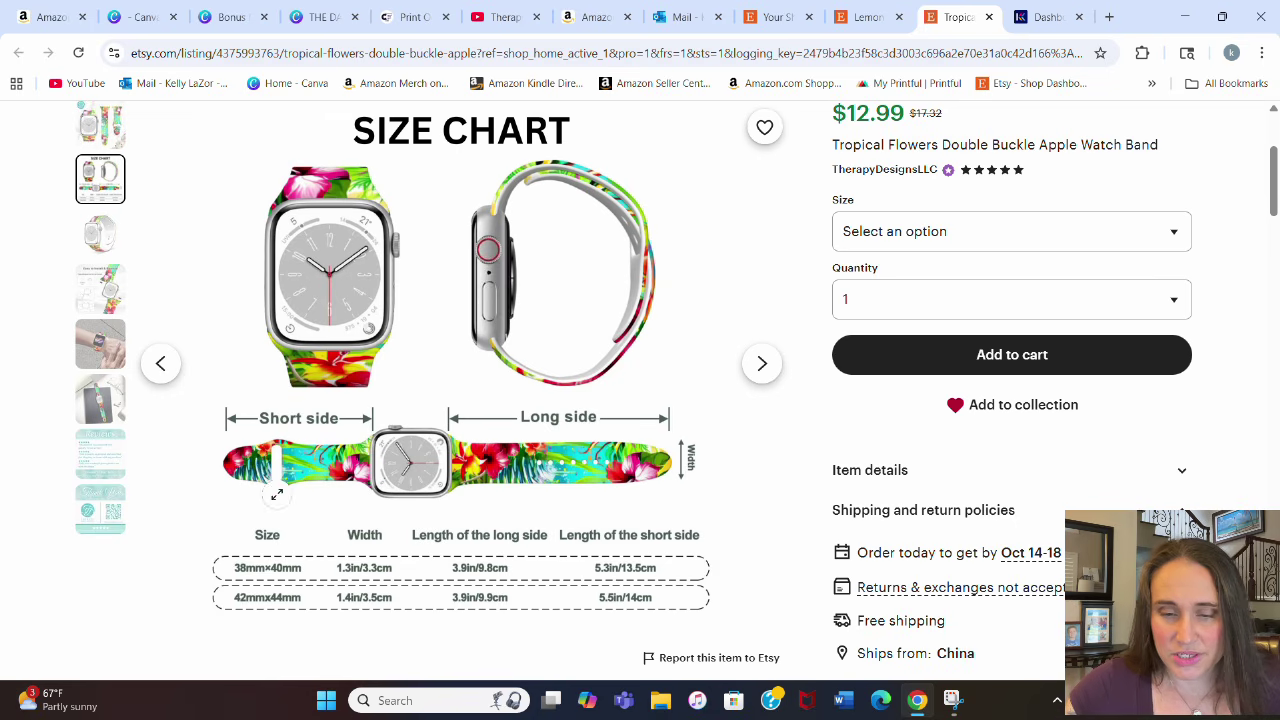
left_click(104, 292)
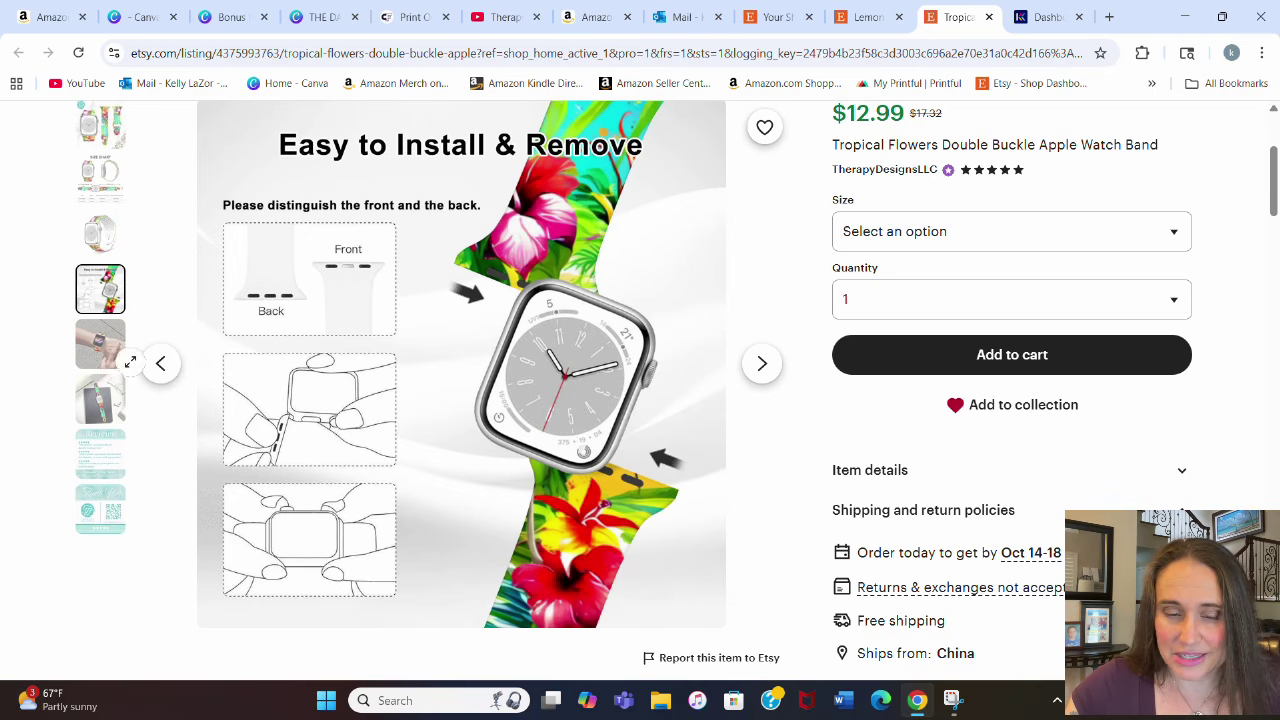
left_click(116, 343)
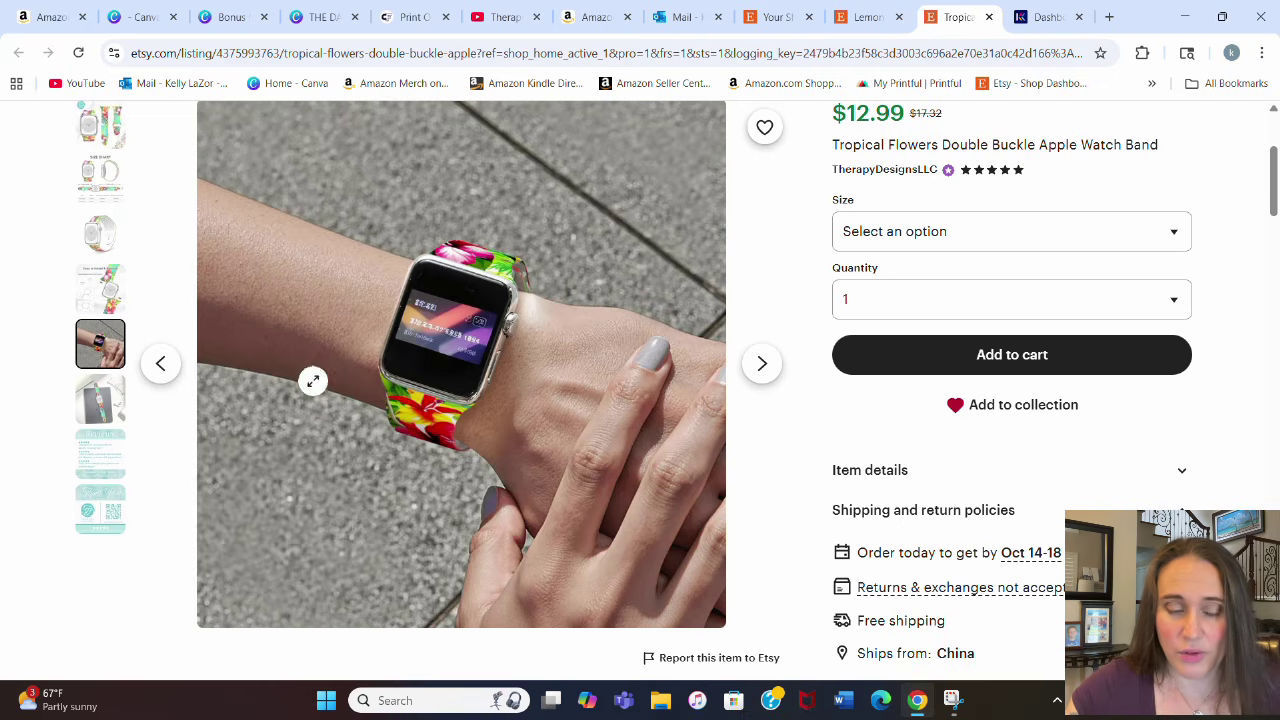
left_click(96, 400)
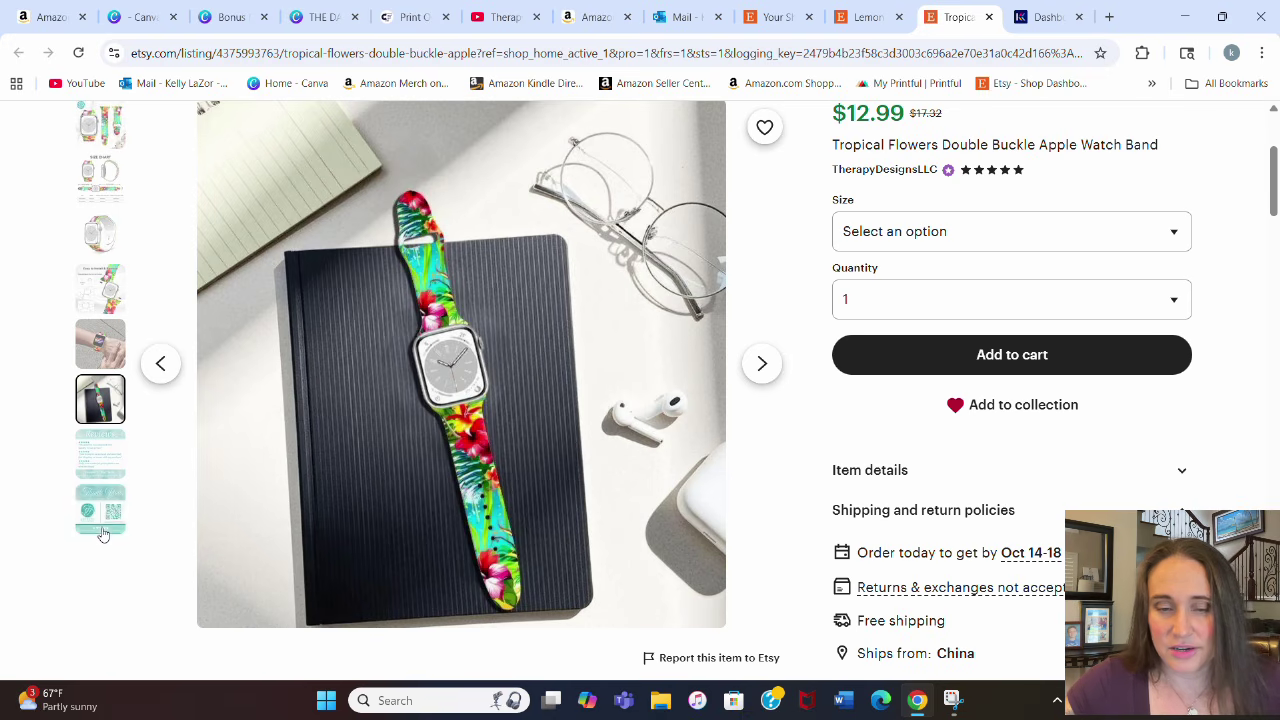
left_click(85, 461)
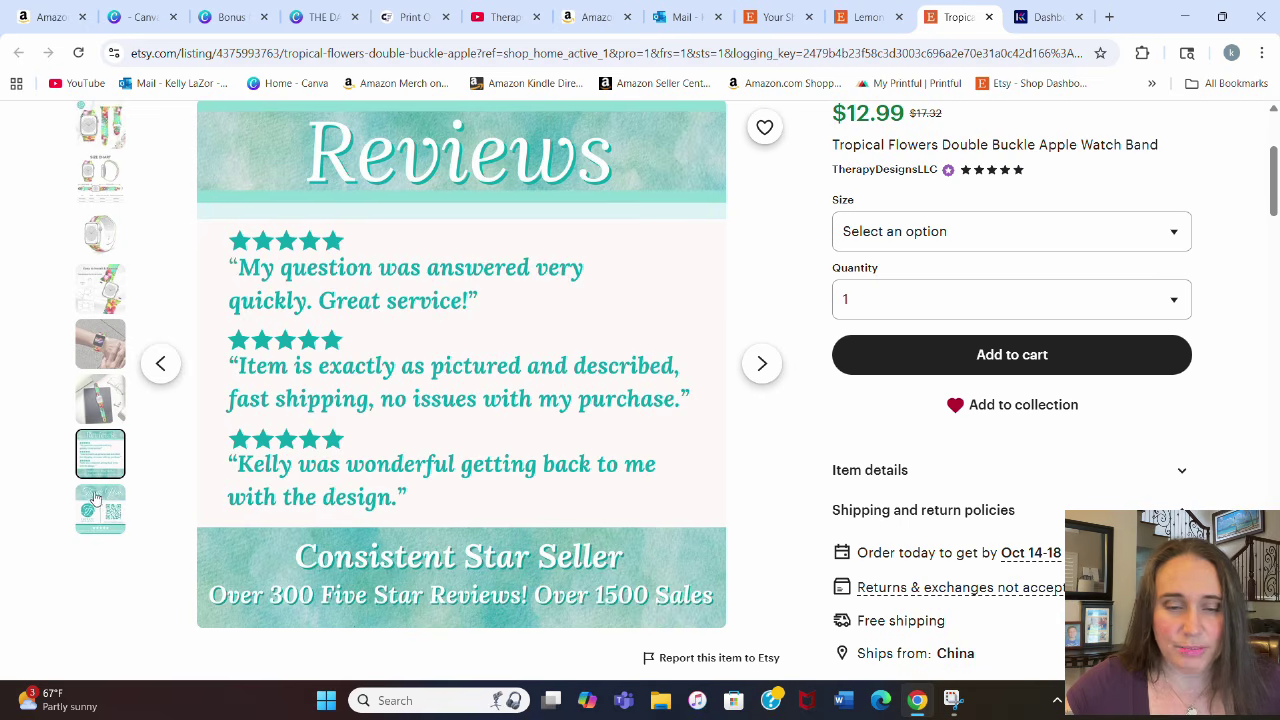
left_click(92, 503)
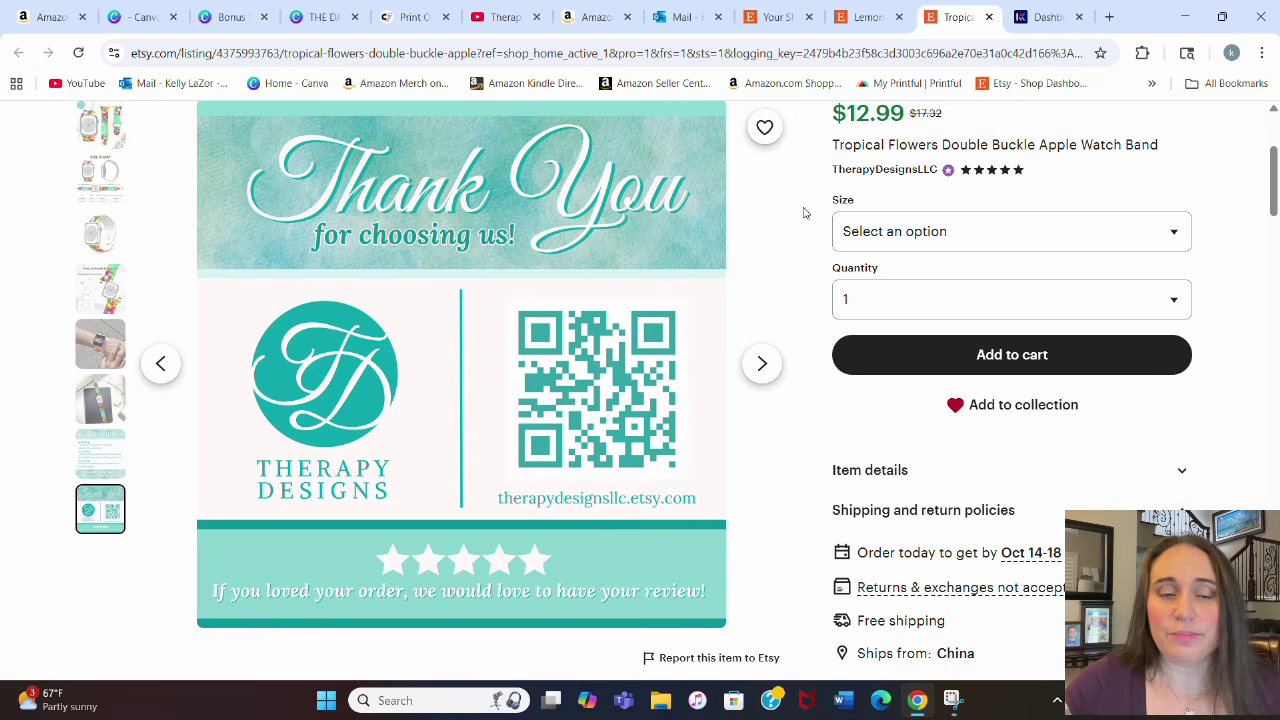
Switch to the PrintKK dashboard and search the product catalog for "watch band"
left_click(1050, 17)
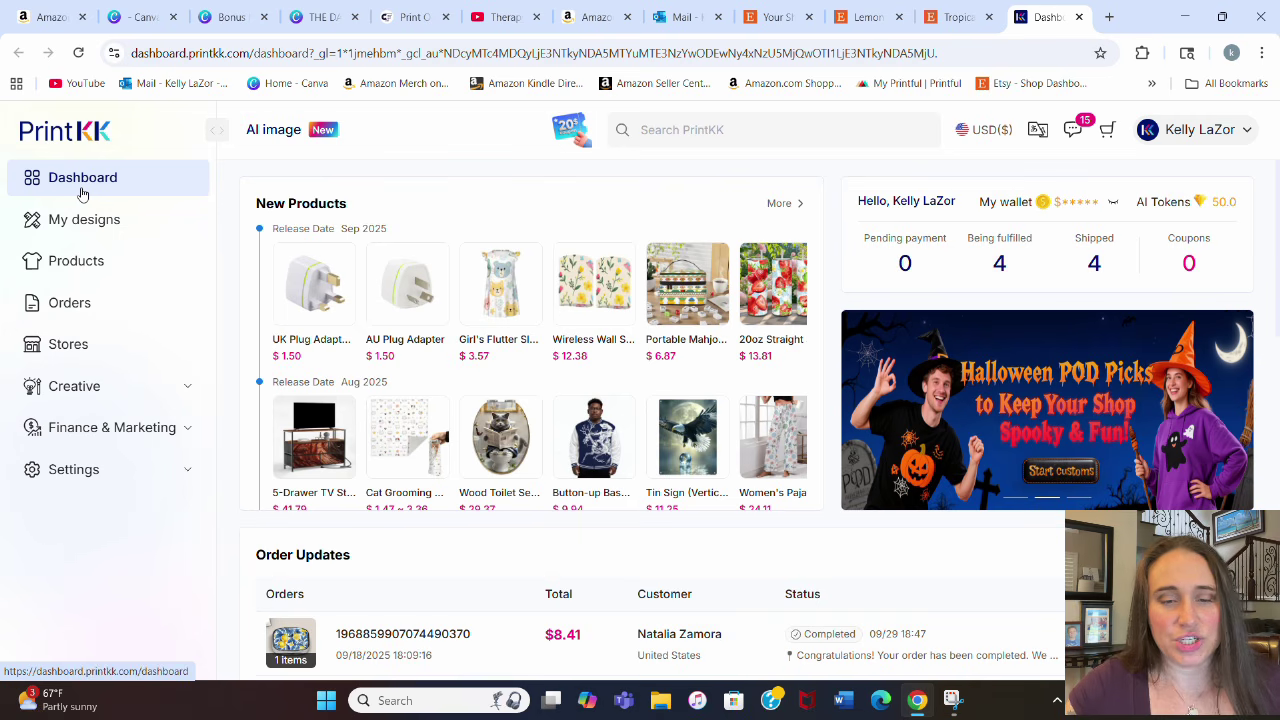
left_click(105, 260)
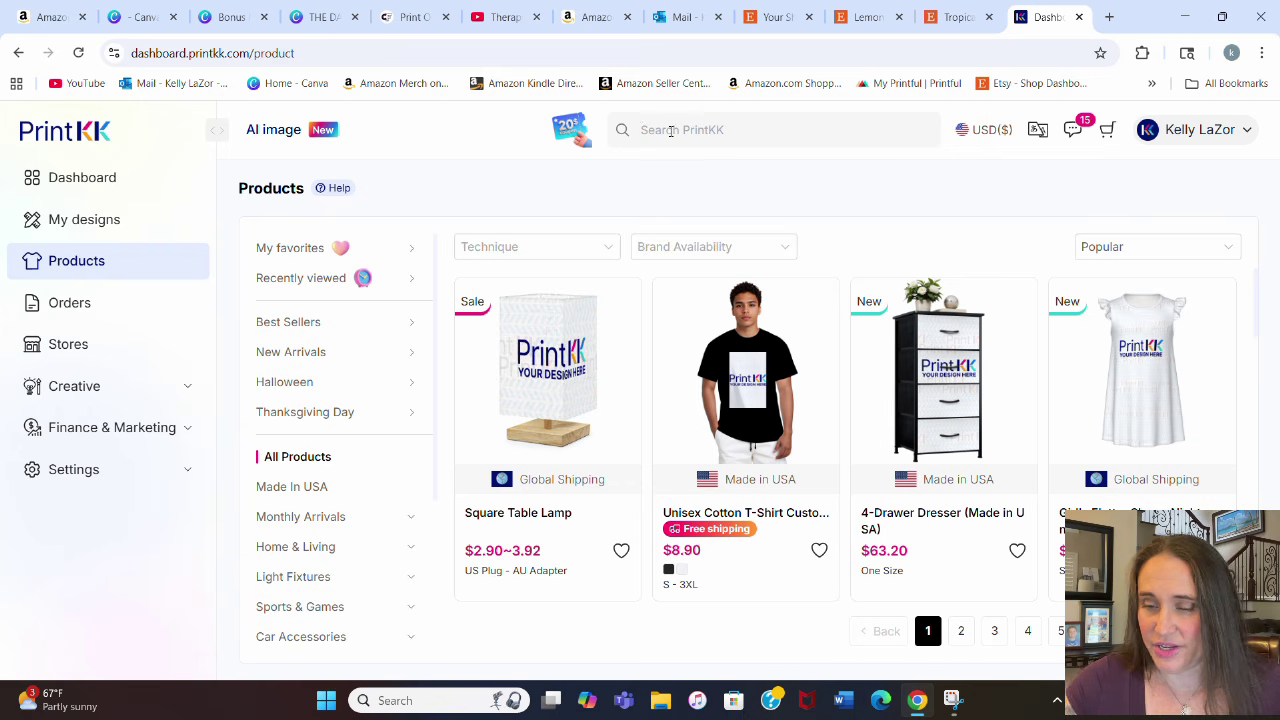
left_click(670, 131)
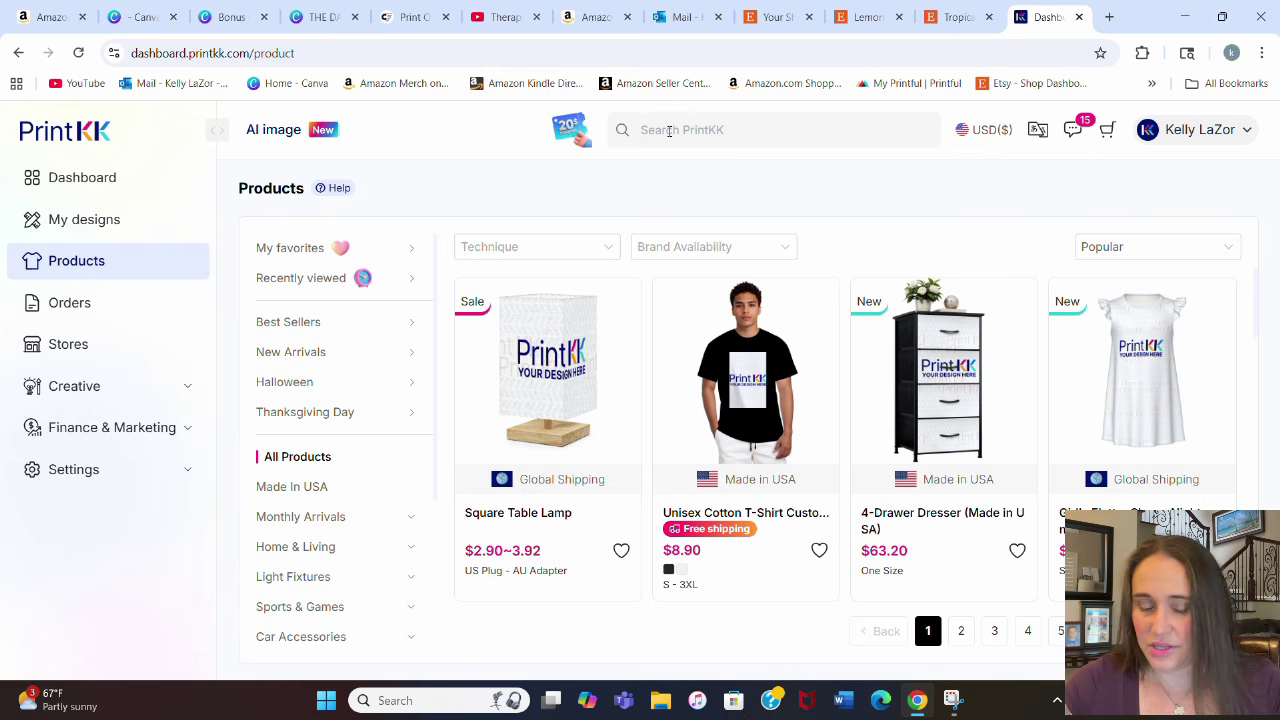
type("watch jban")
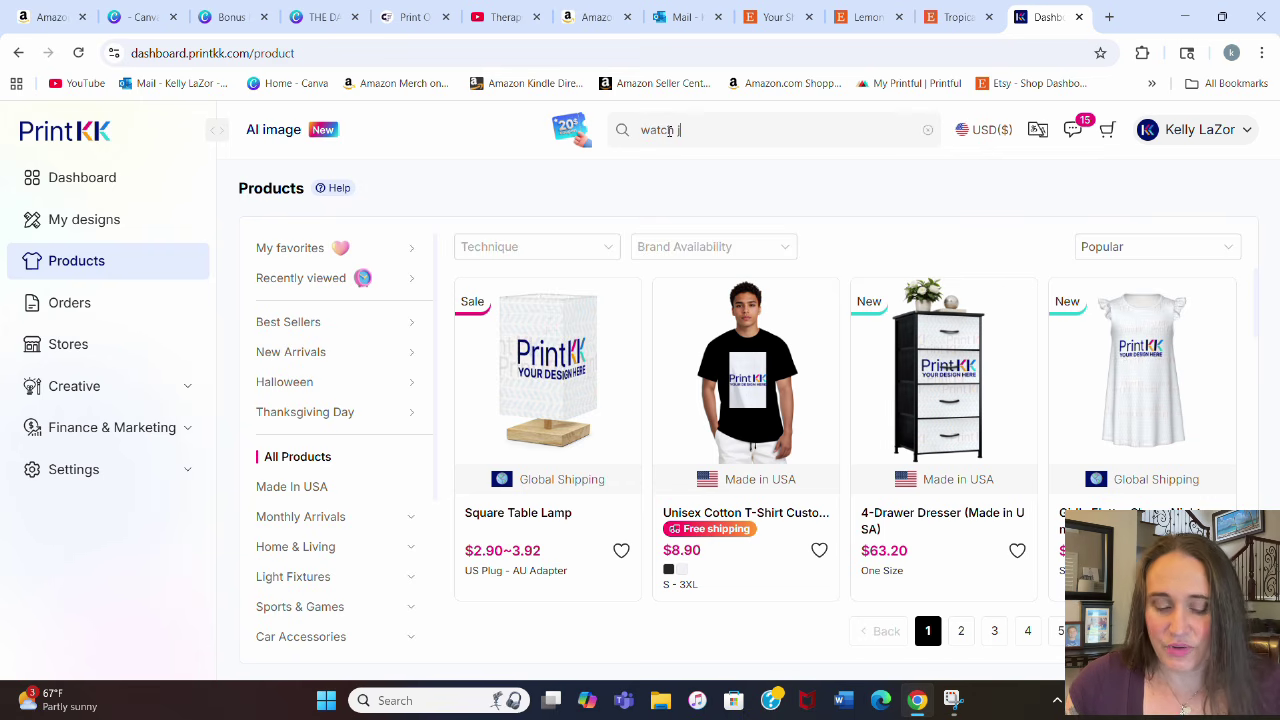
key("BackSpace")
key("BackSpace")
key("BackSpace")
key("BackSpace")
type("band")
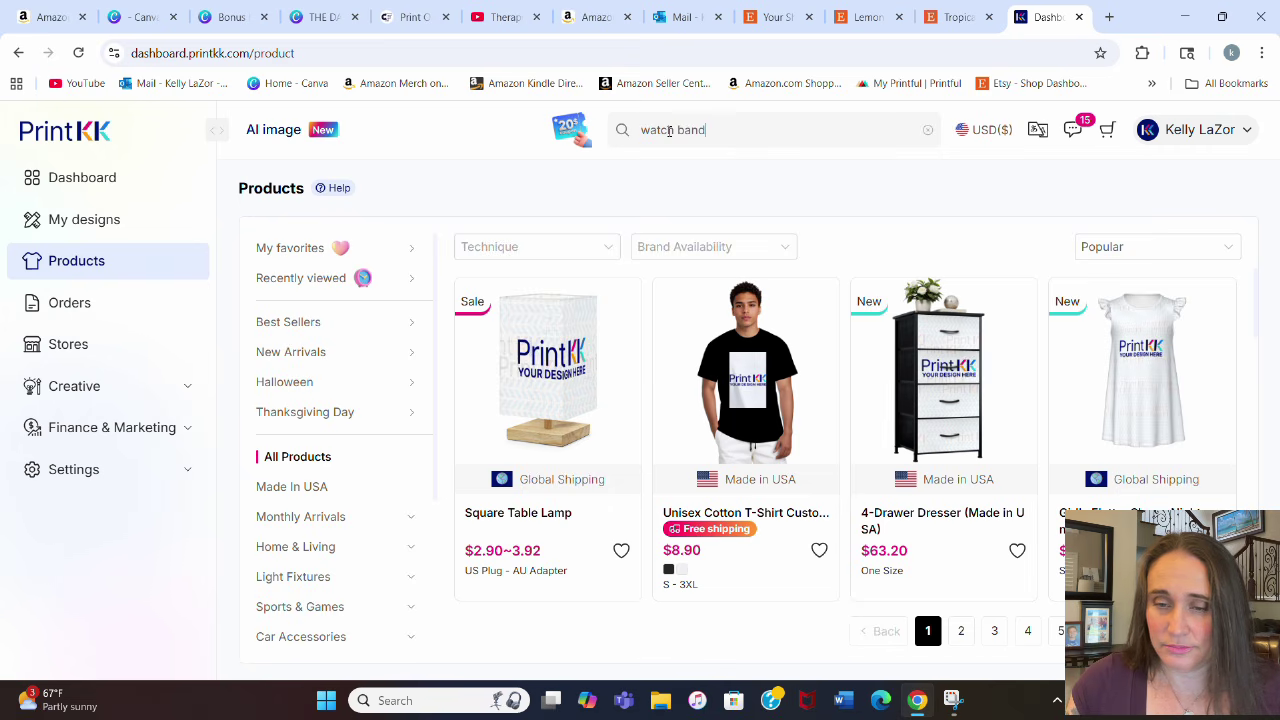
key("Return")
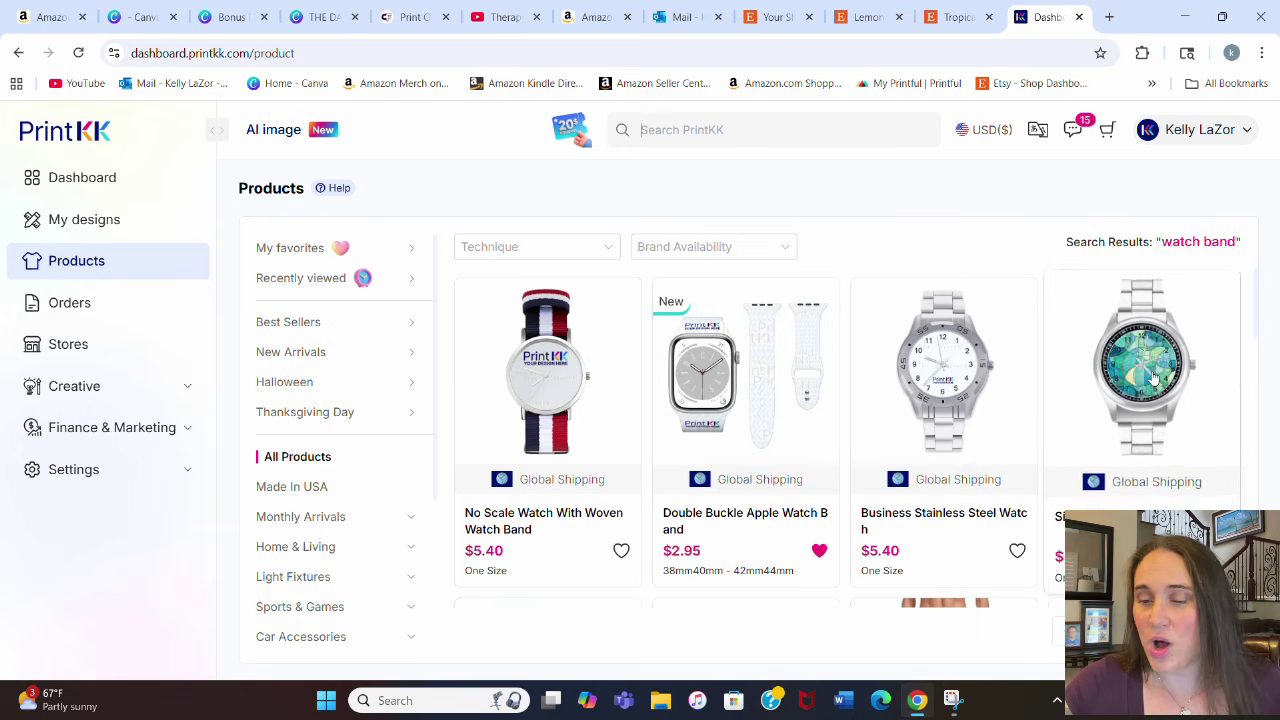
Open the Double Buckle Apple Watch Band, review its shipping and product details, and start a design for it
left_click(722, 382)
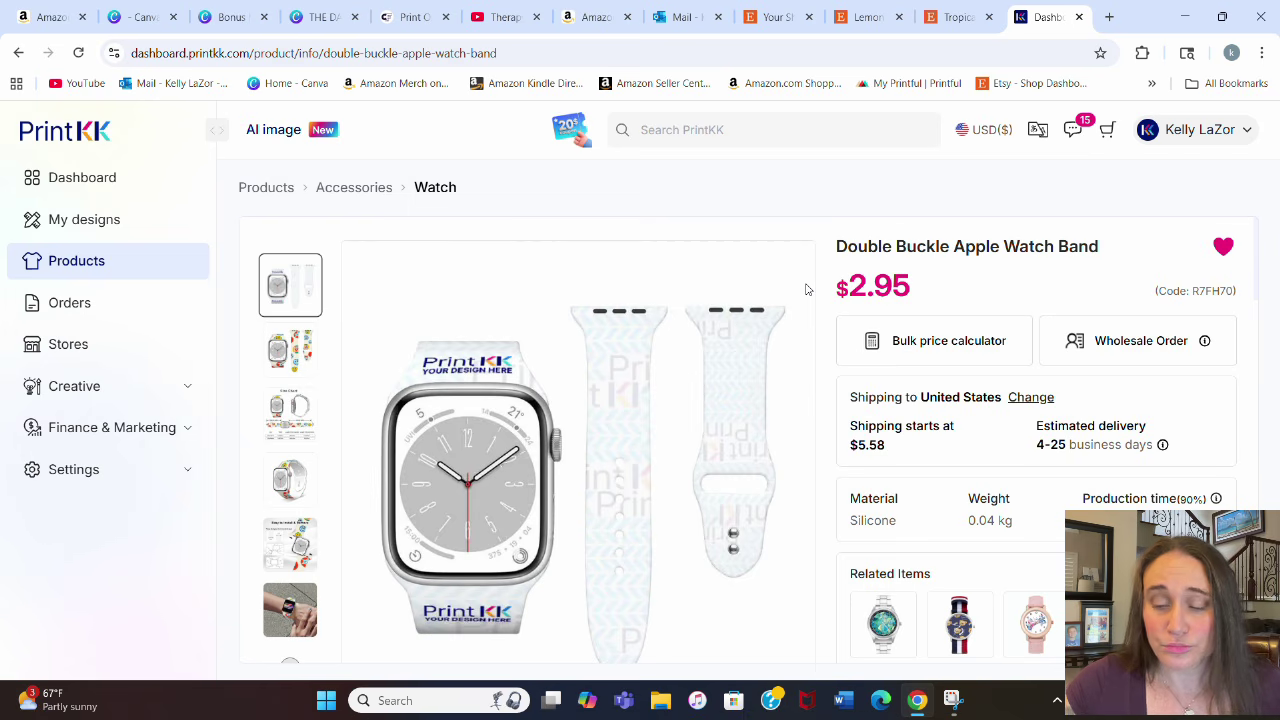
scroll(806, 289, "down", 1)
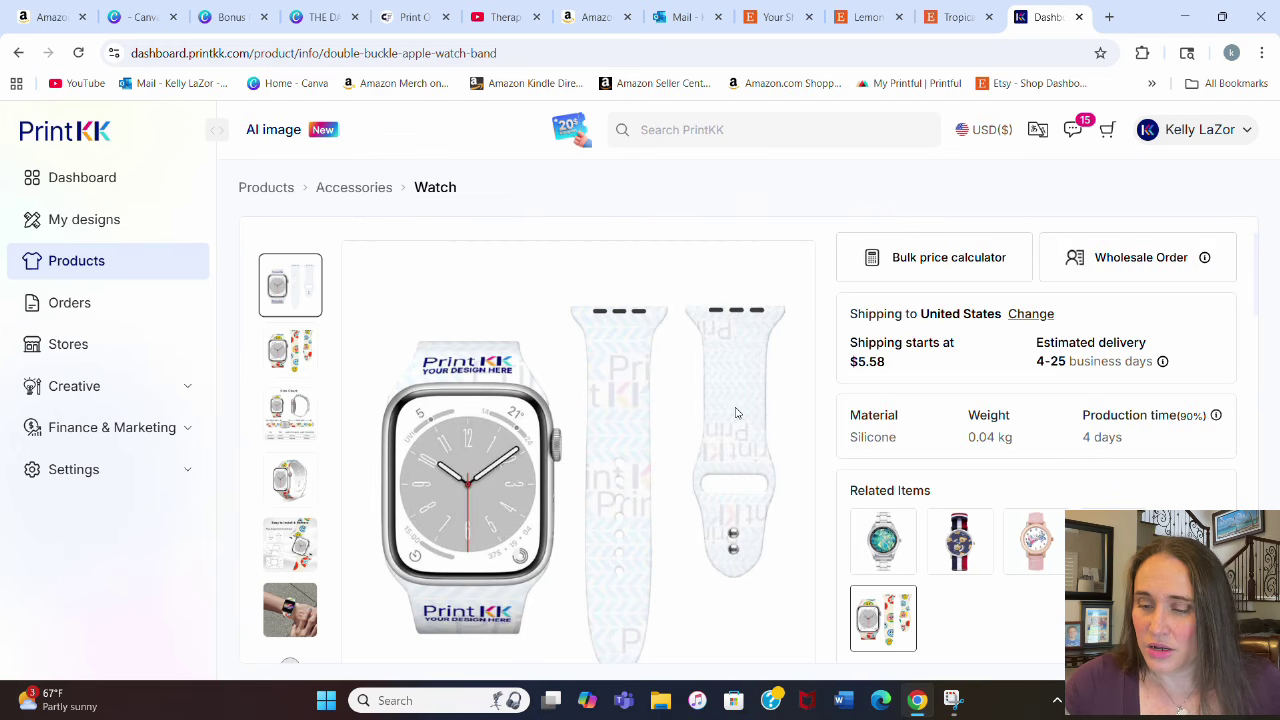
scroll(710, 411, "up", 1)
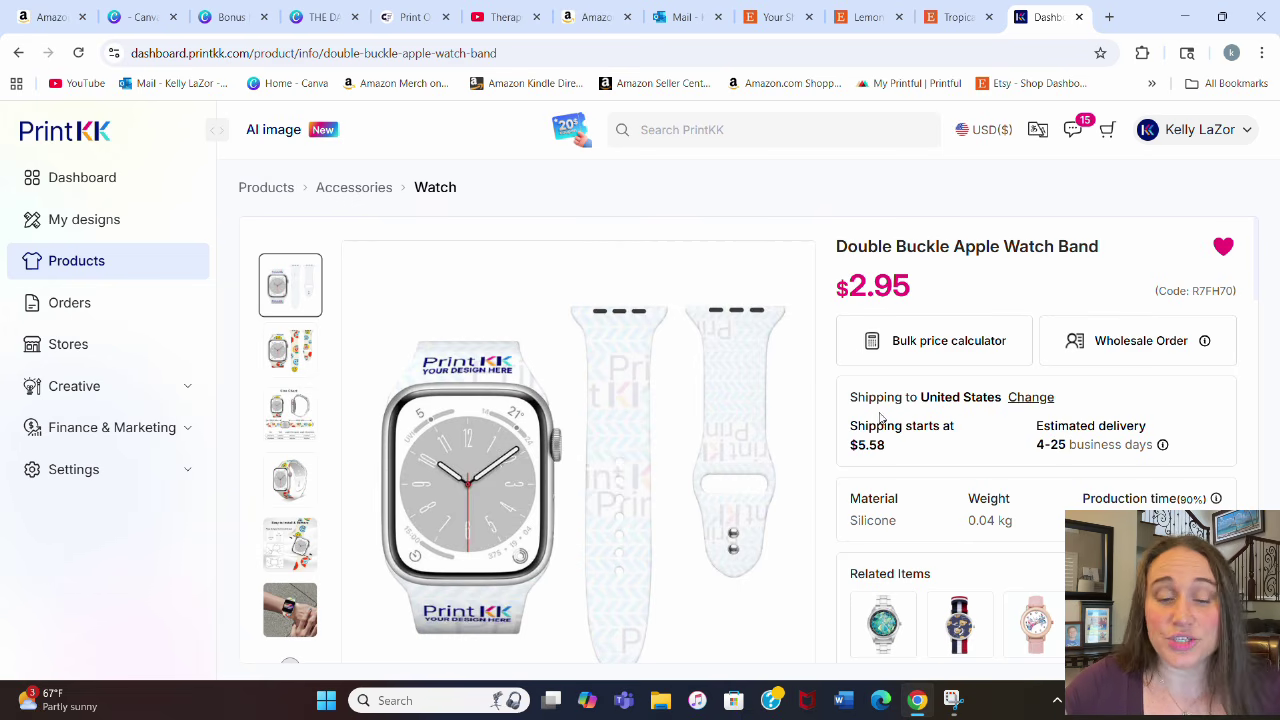
scroll(731, 316, "down", 3)
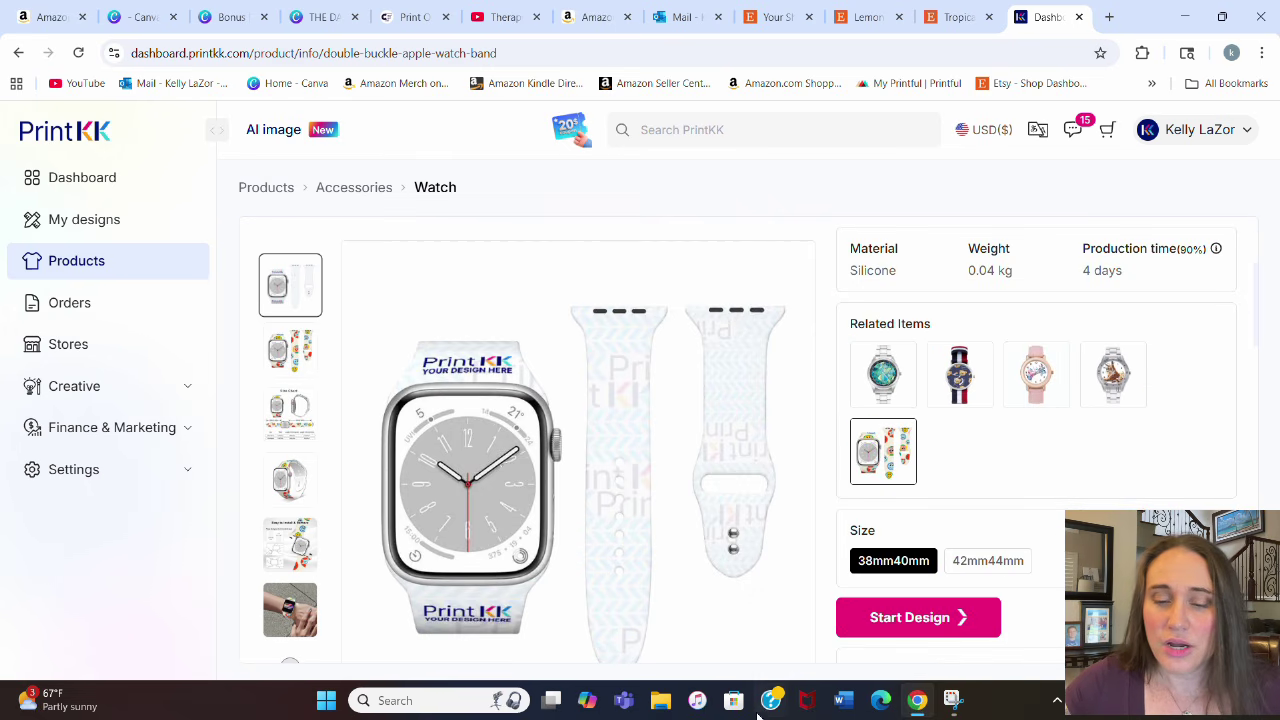
left_click(911, 632)
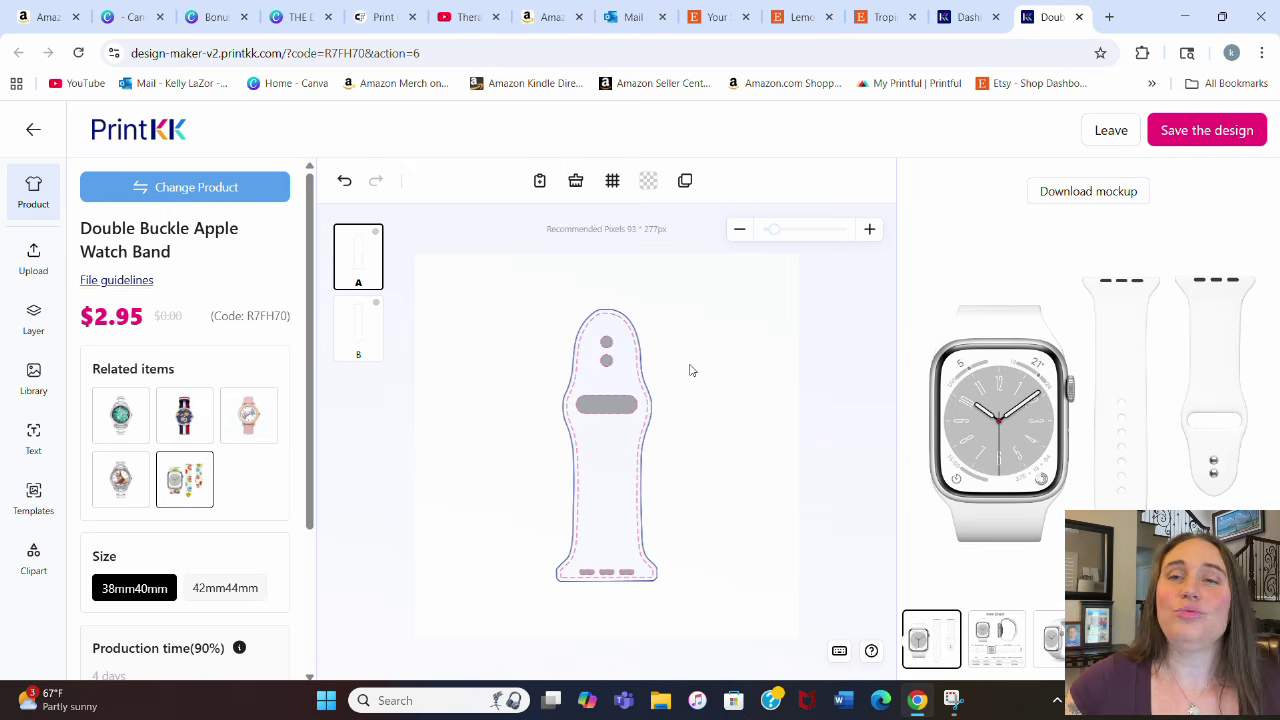
Switch to Canva and create a blank custom-size design of 4500 × 5400 px
left_click(120, 17)
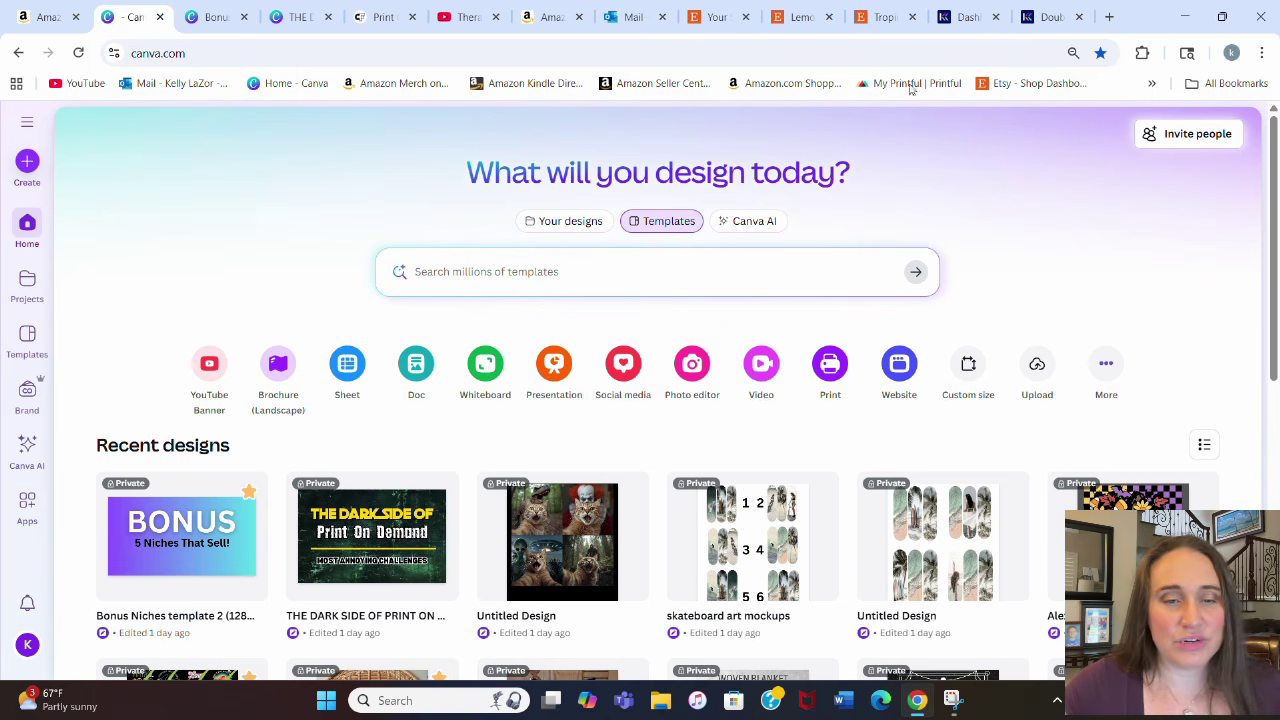
left_click(966, 366)
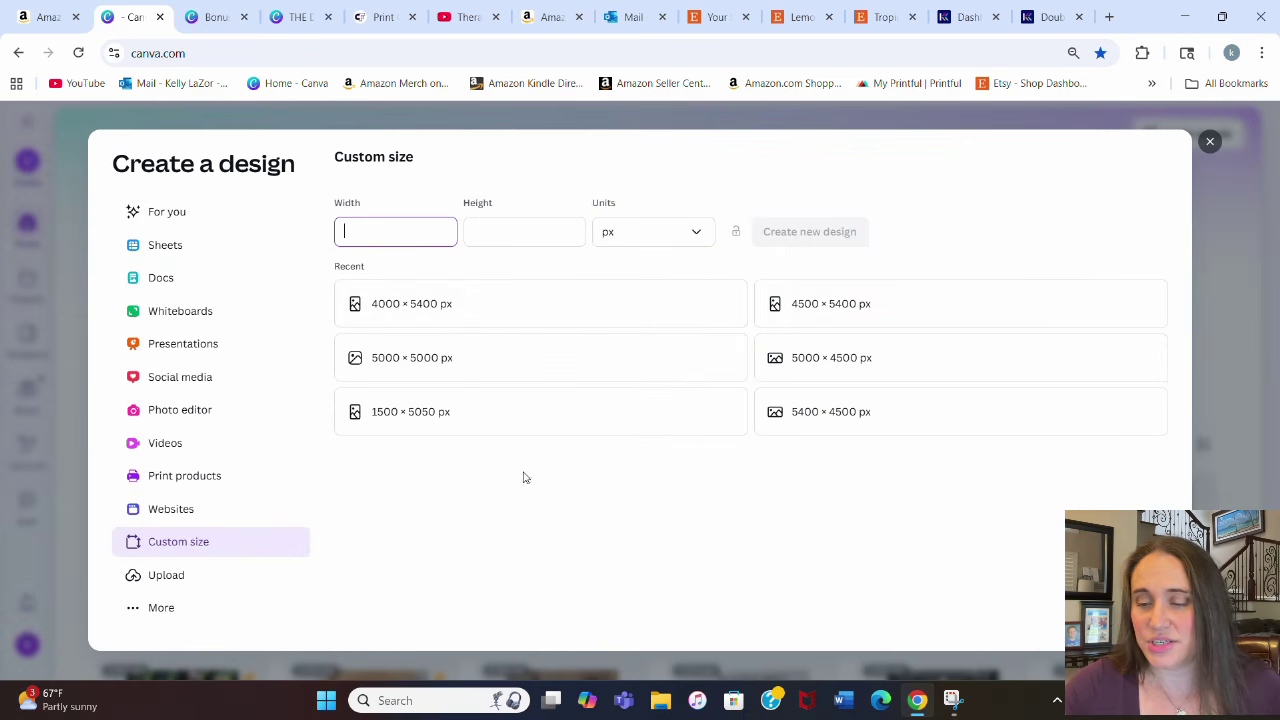
left_click(896, 328)
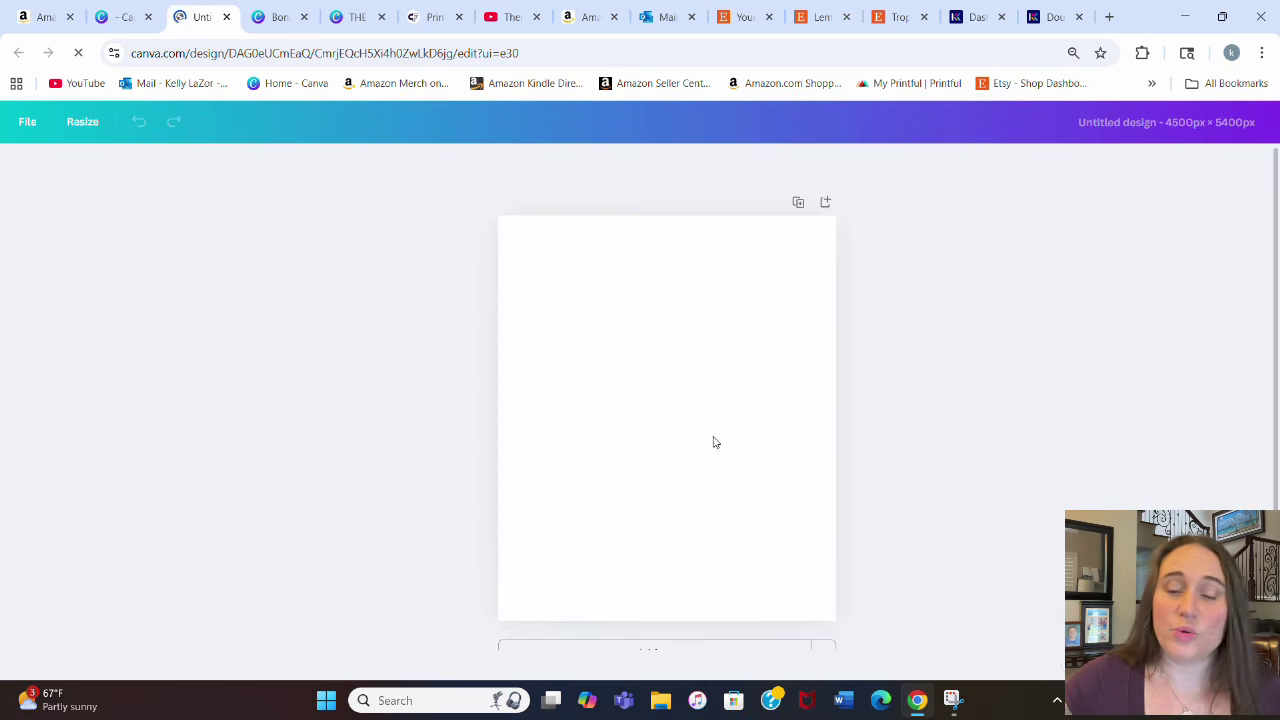
left_click(651, 360)
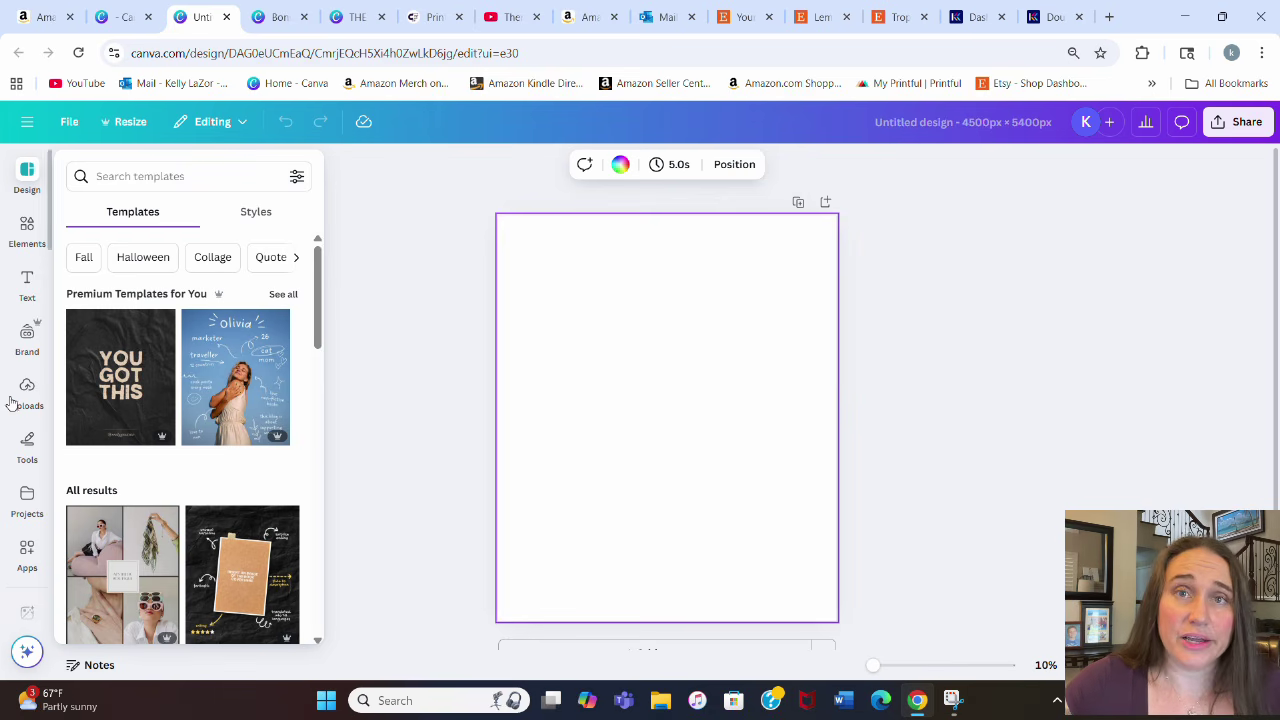
Generate portrait images with Magic Media from the prompt "bright tropical flower pattern"
left_click(26, 229)
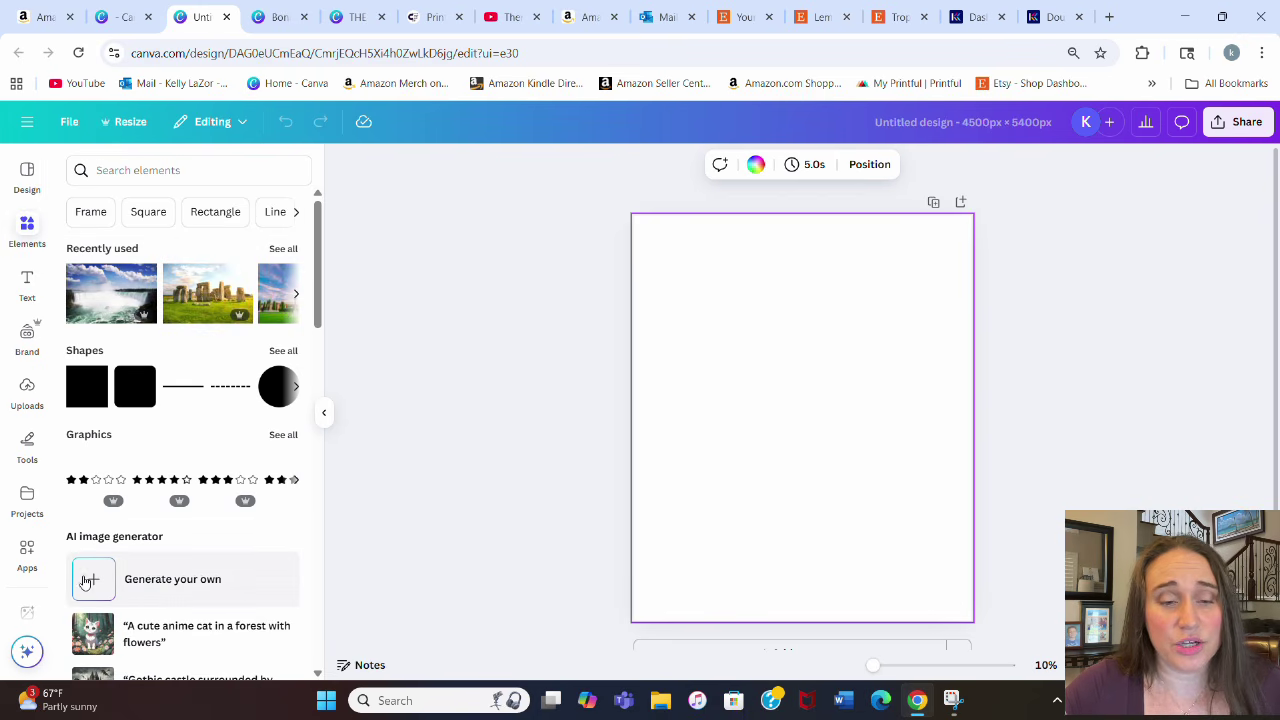
left_click(90, 580)
left_click(139, 299)
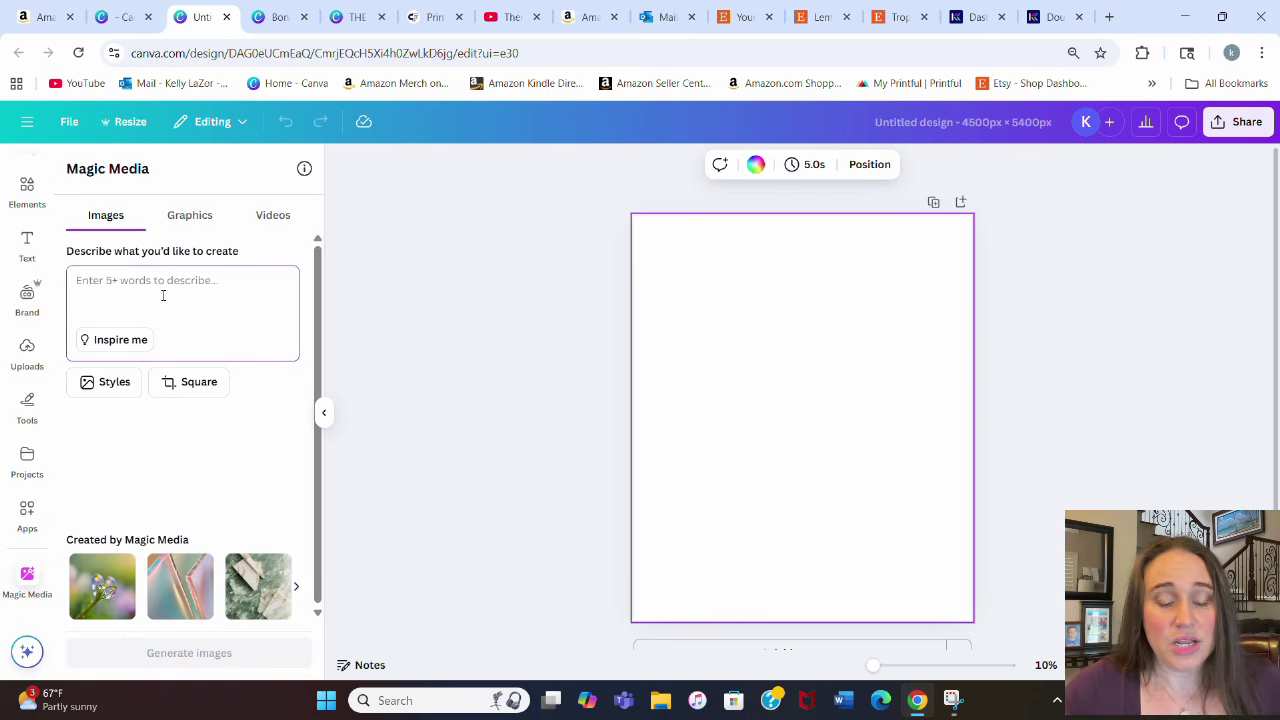
left_click(189, 382)
left_click(262, 225)
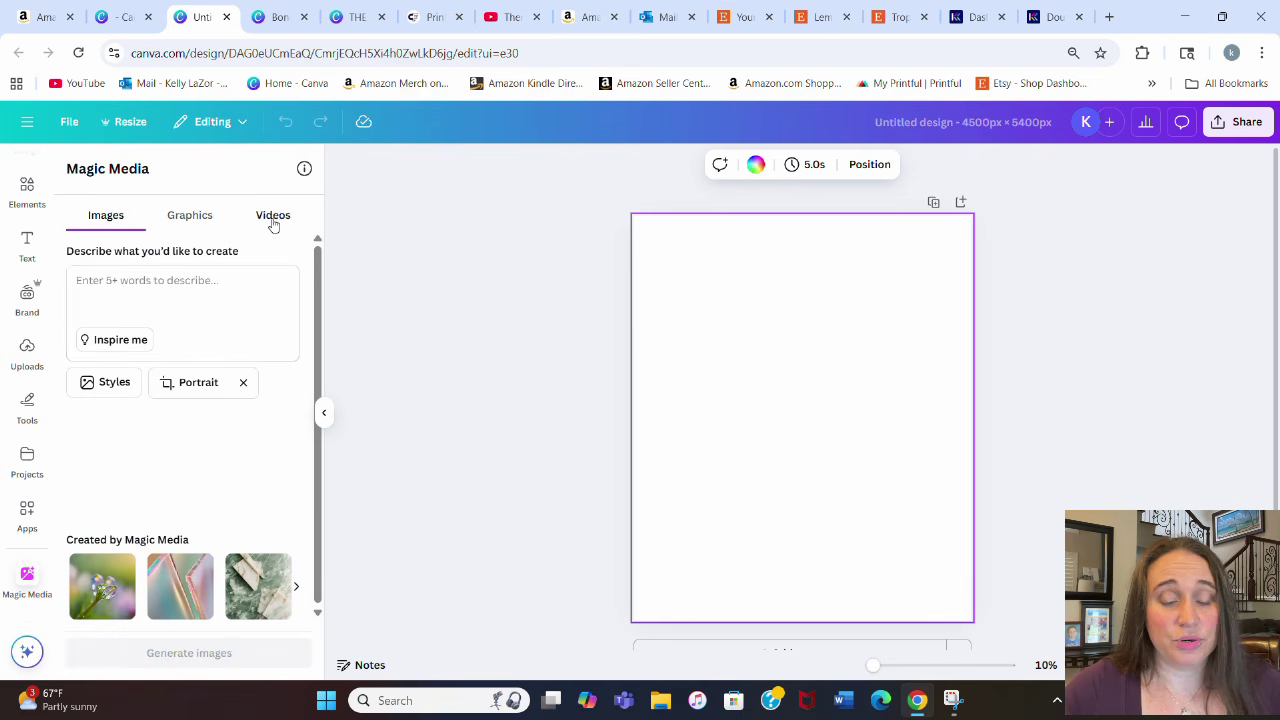
left_click(174, 305)
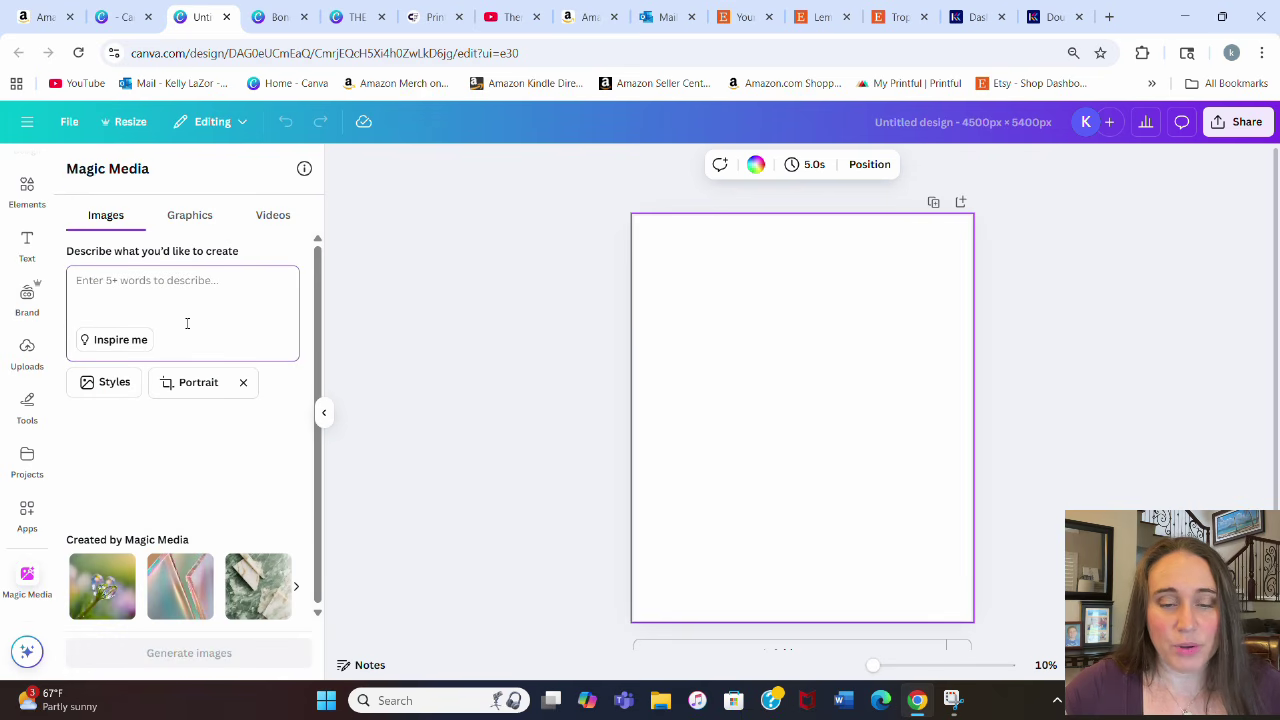
type("bright tropical flower pattern")
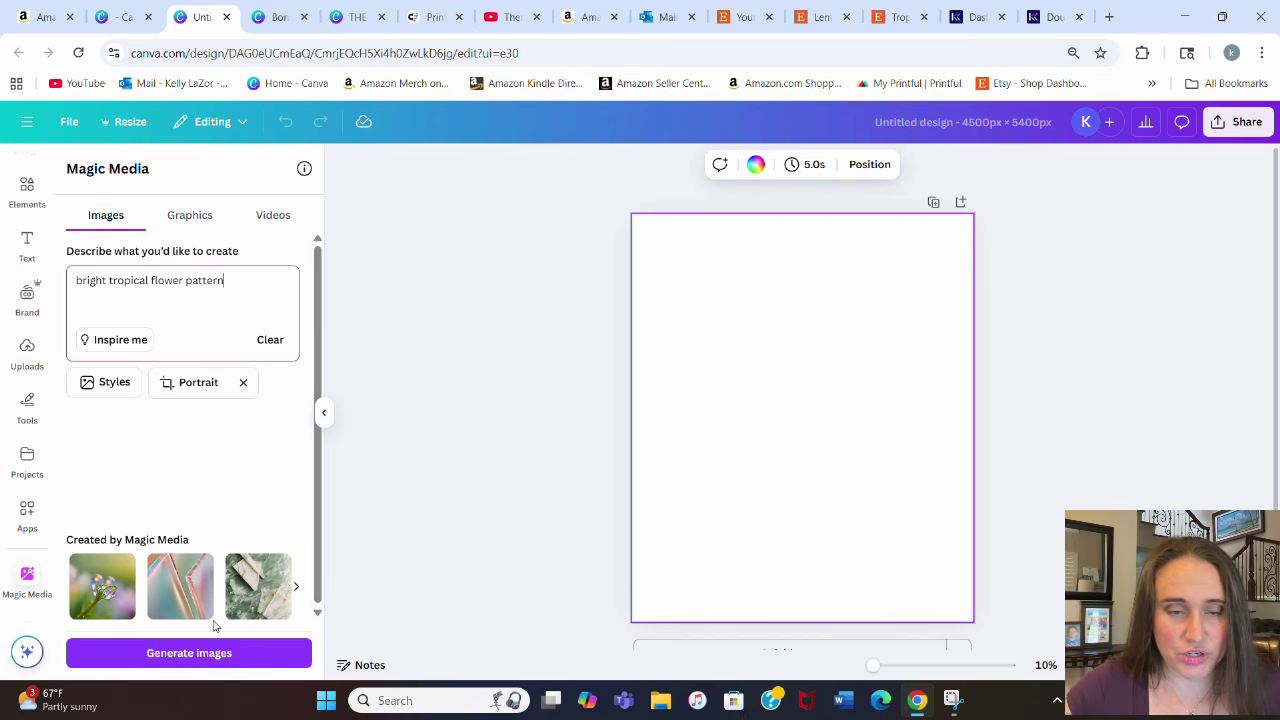
left_click(212, 660)
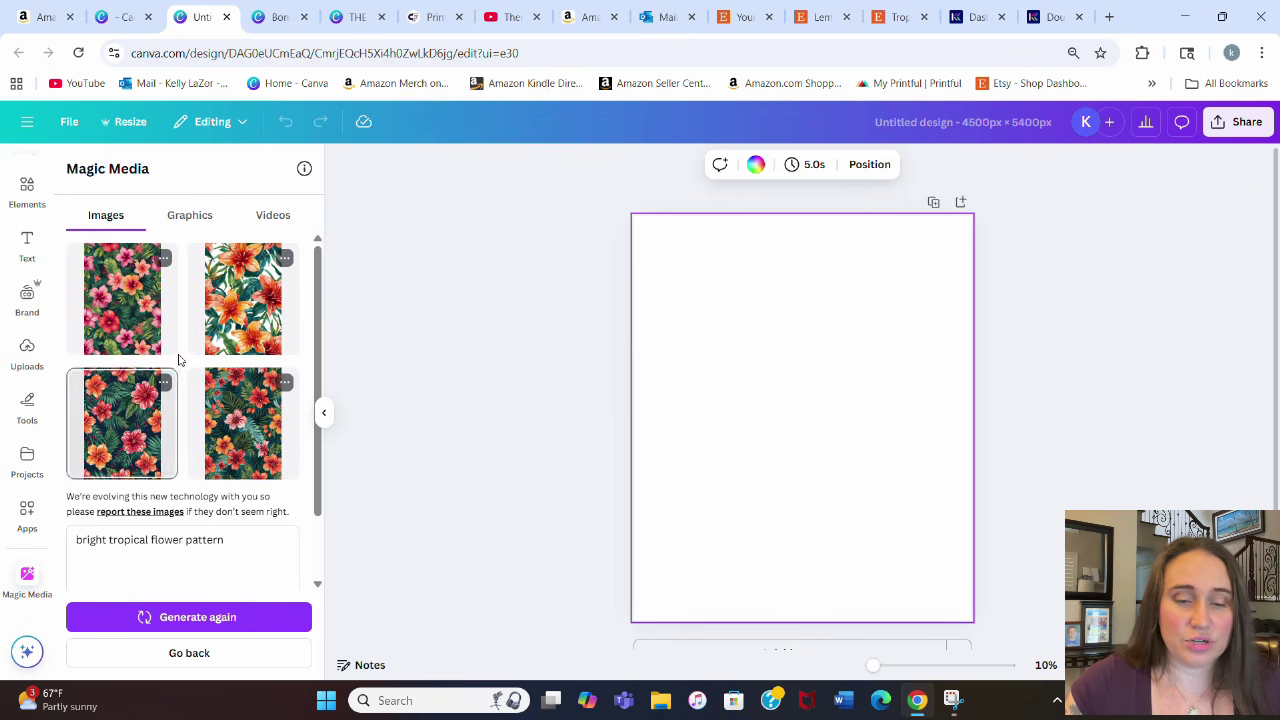
Add the generated dark green pattern with red and pink flowers and teal fern, and move it to the page's upper left
left_click(252, 447)
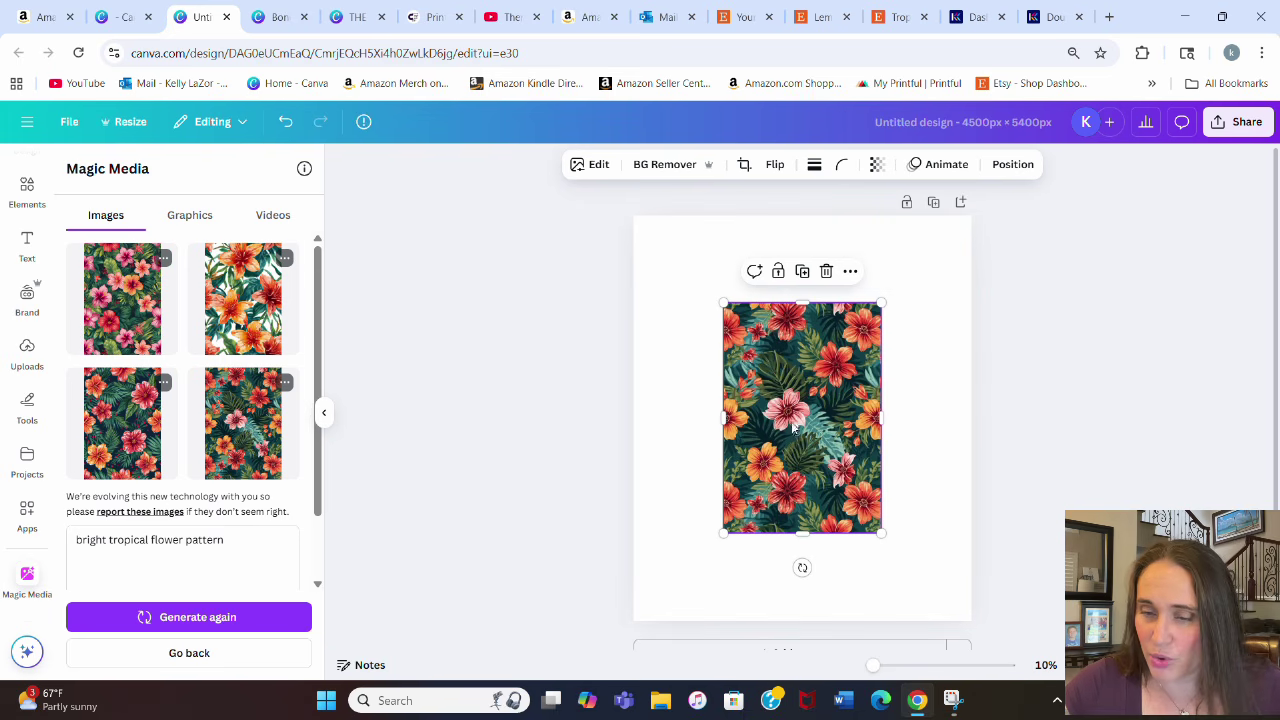
left_click_drag(812, 468, 746, 396)
left_click(917, 391)
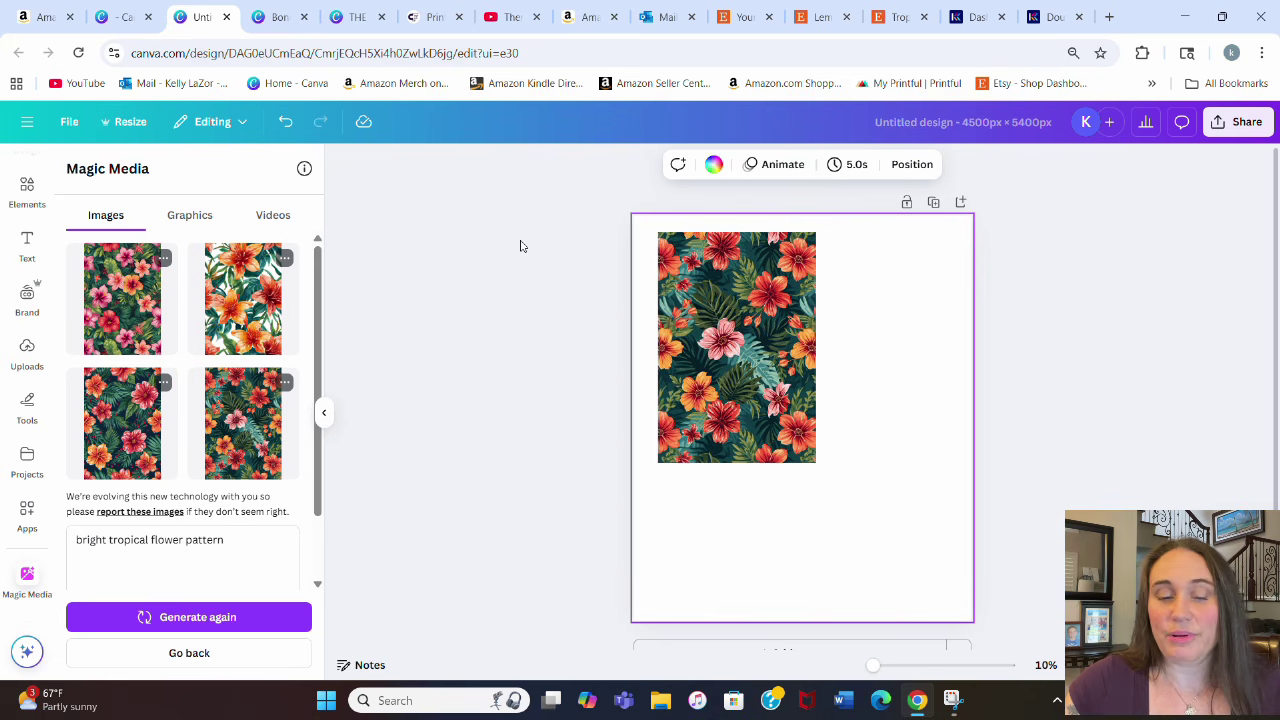
Browse the AI generation apps for a tool that can create pattern artwork
left_click(25, 517)
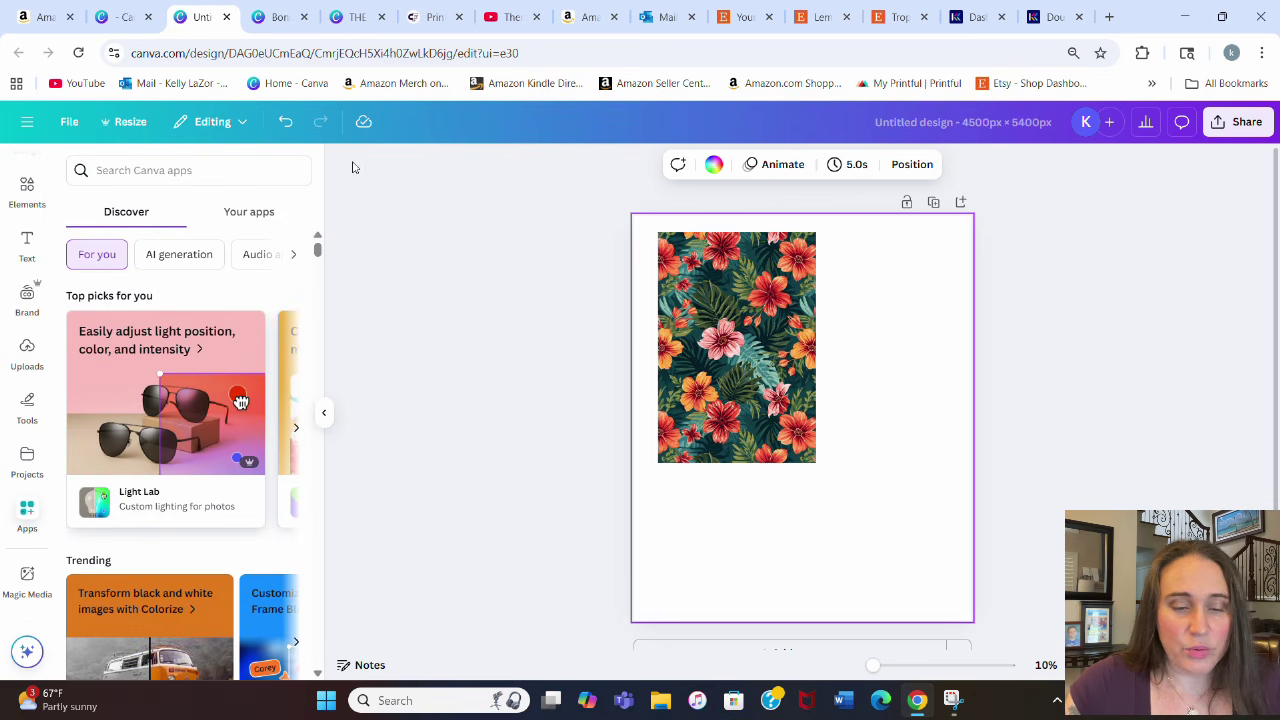
scroll(210, 320, "down", 5)
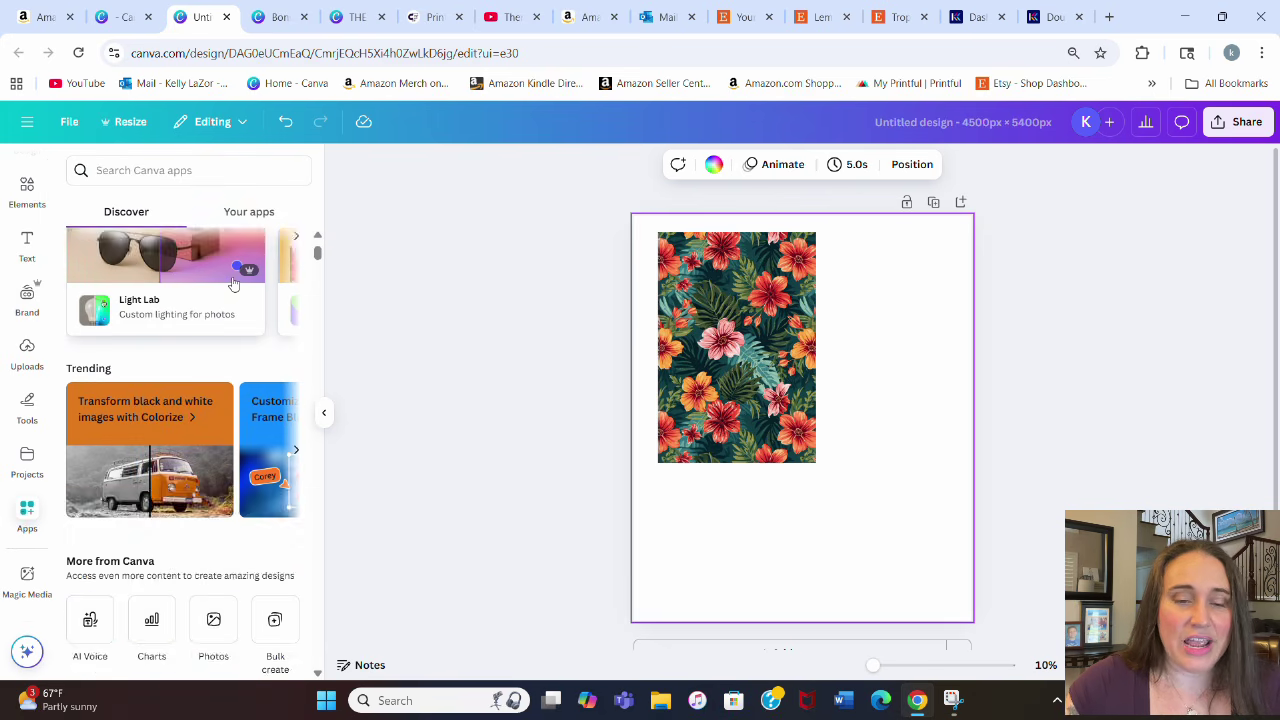
scroll(197, 337, "down", 3)
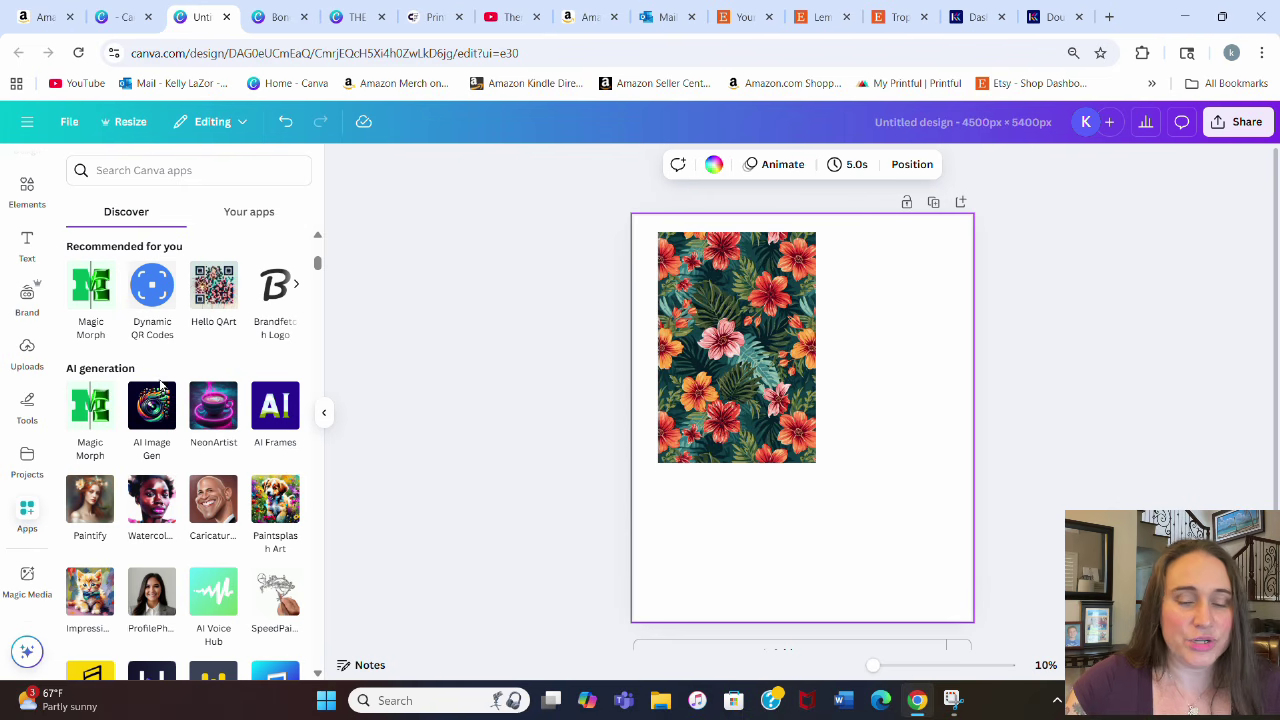
scroll(115, 370, "down", 1)
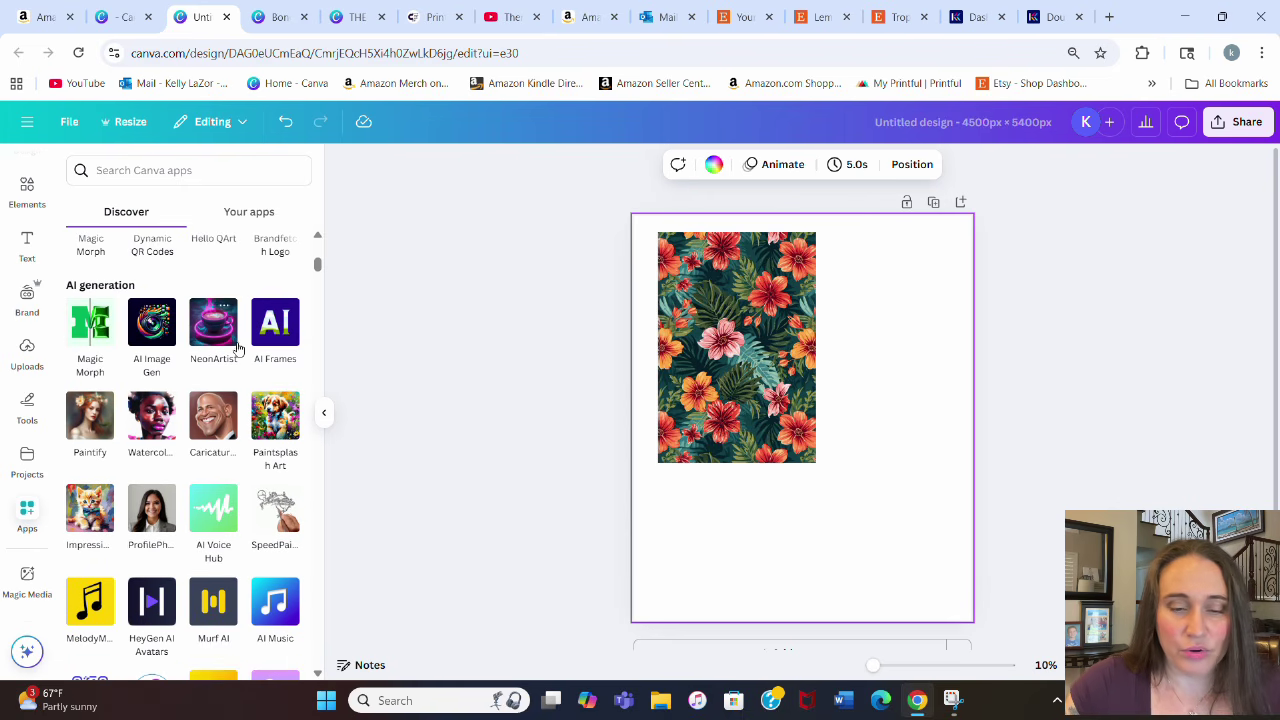
scroll(167, 410, "down", 2)
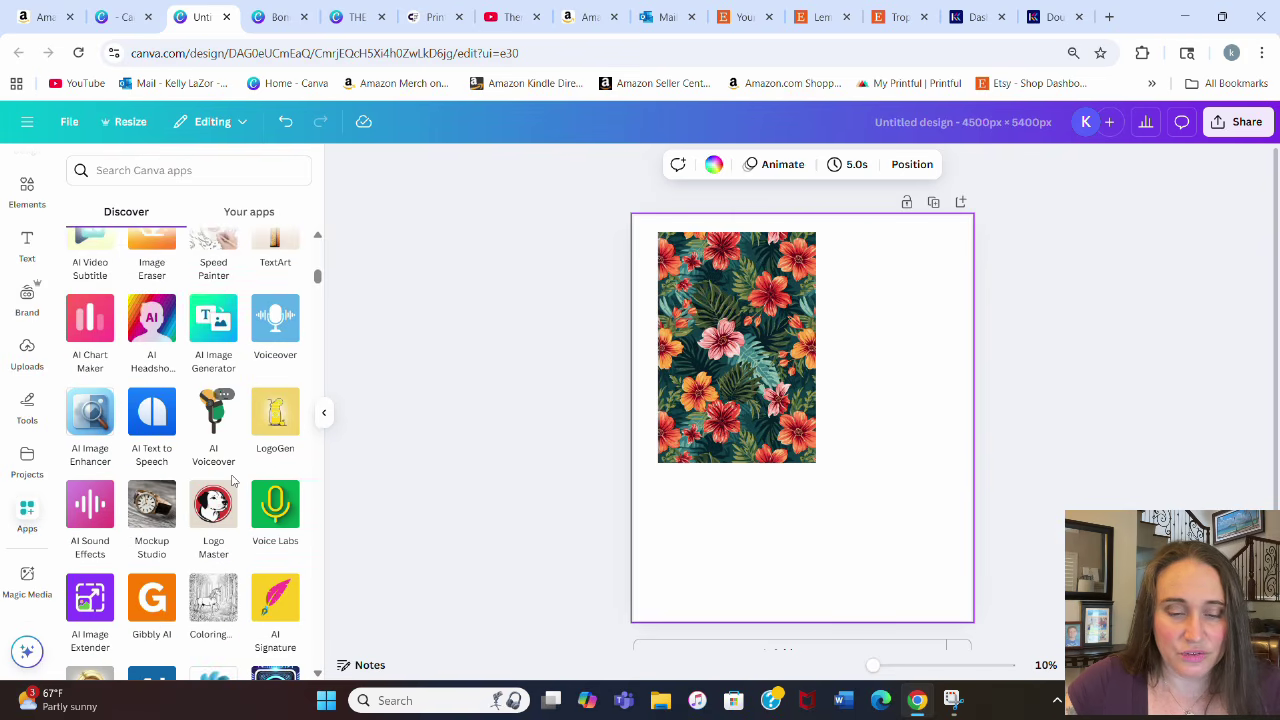
scroll(143, 390, "down", 5)
scroll(163, 390, "down", 6)
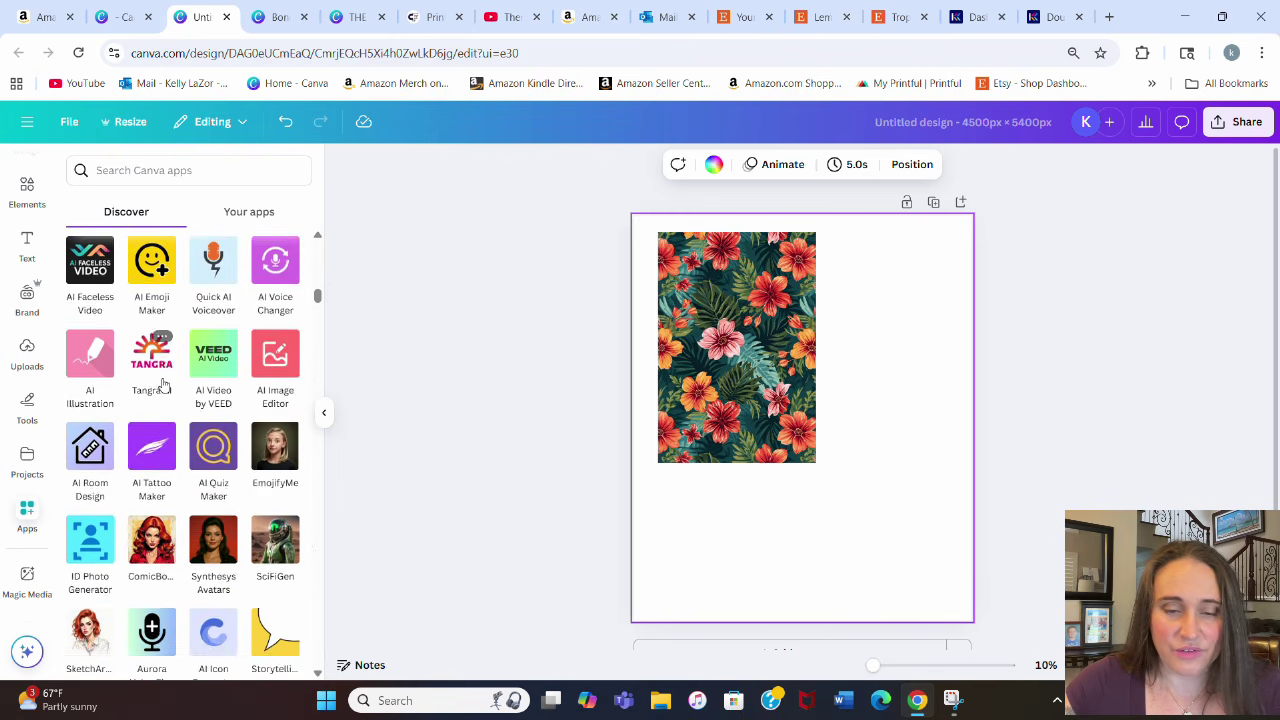
scroll(163, 385, "down", 3)
scroll(134, 505, "down", 4)
scroll(190, 534, "down", 3)
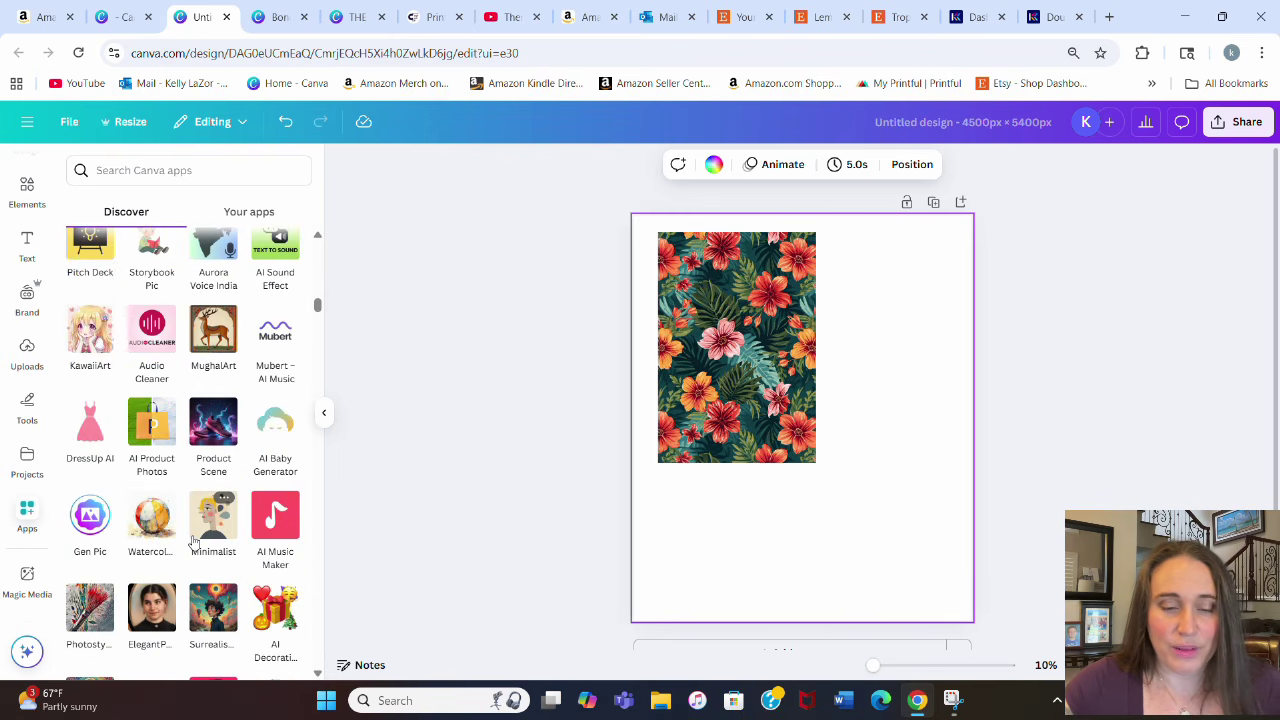
scroll(196, 460, "up", 6)
scroll(212, 462, "up", 18)
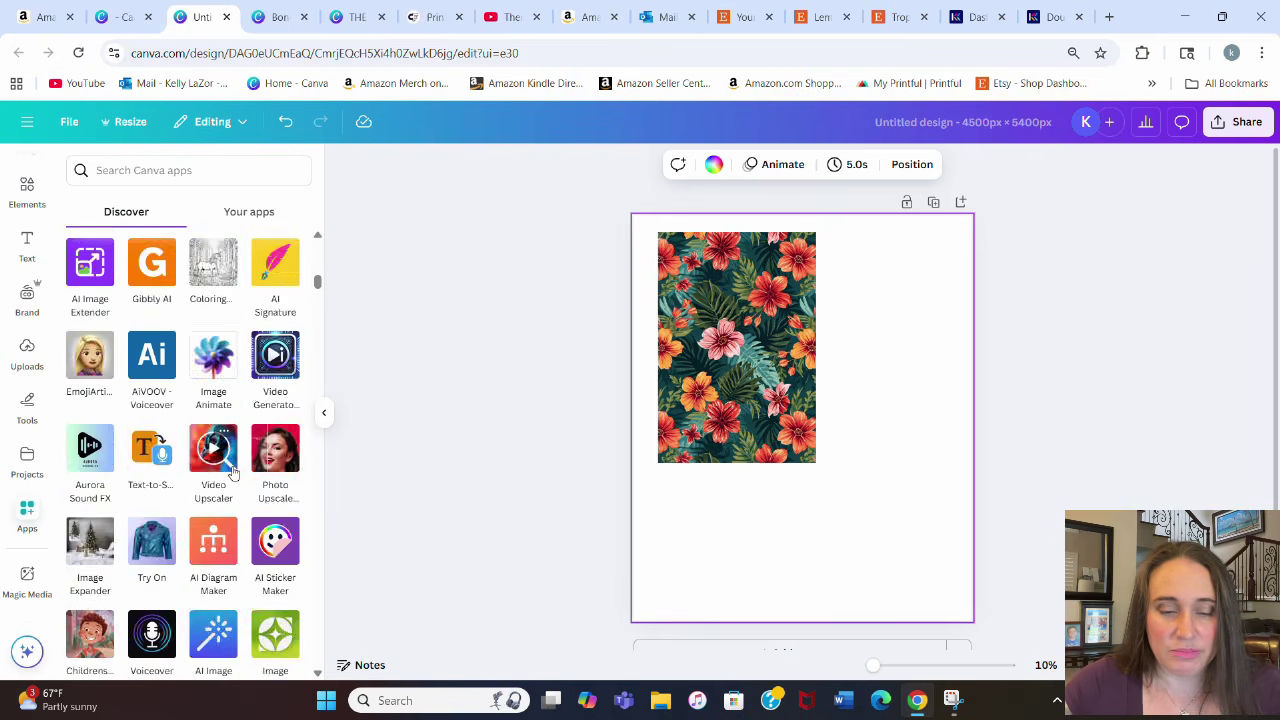
scroll(230, 503, "up", 5)
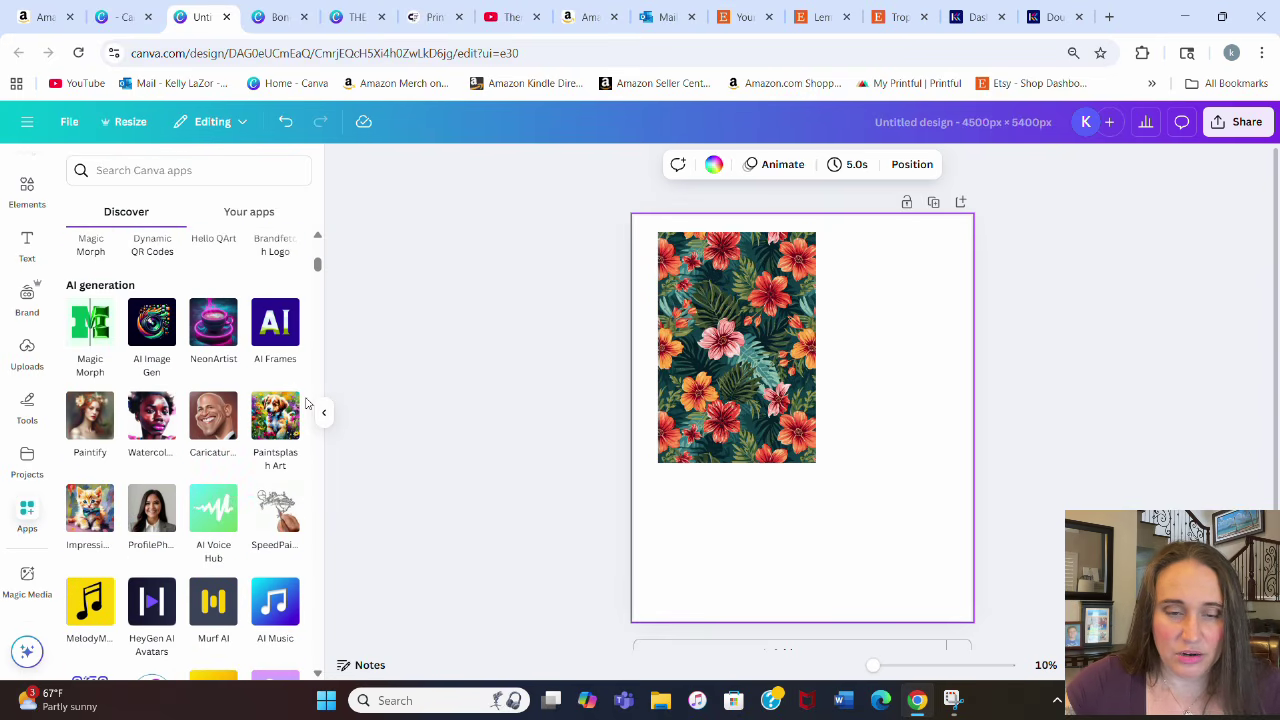
Generate an image with Paintsplash Art from the prompt "tropical flowers"
left_click(274, 418)
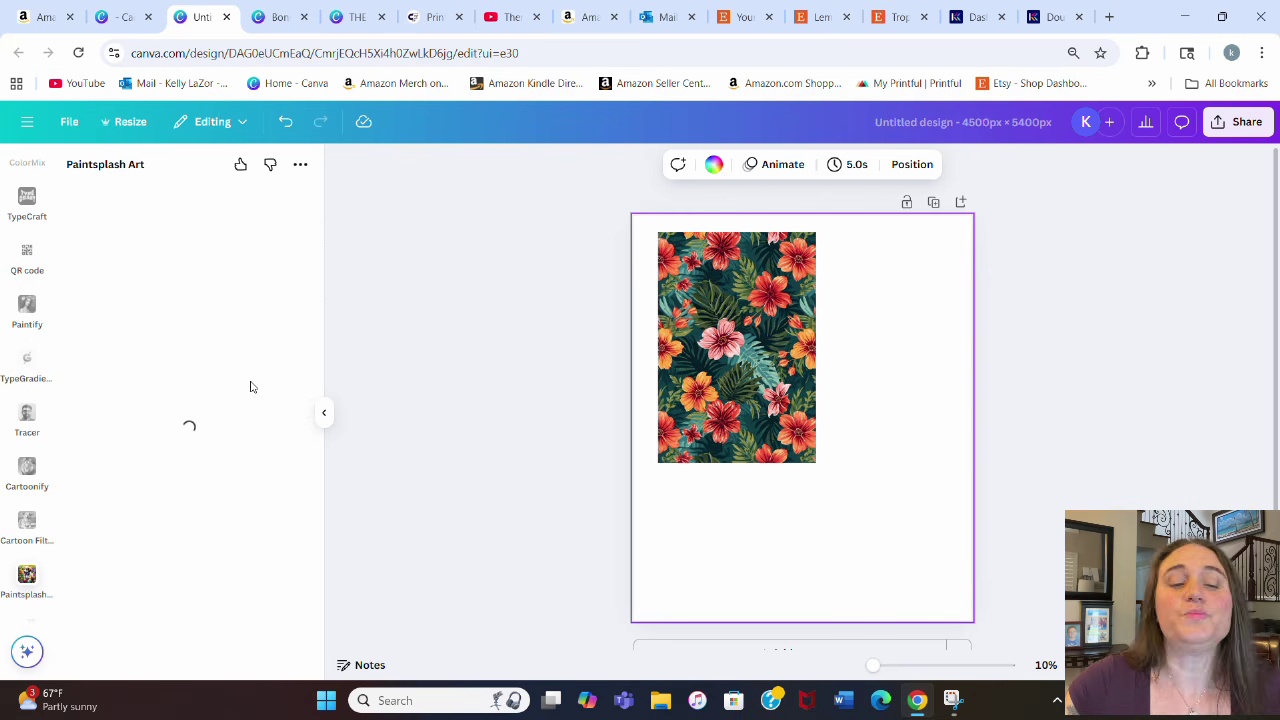
left_click(122, 224)
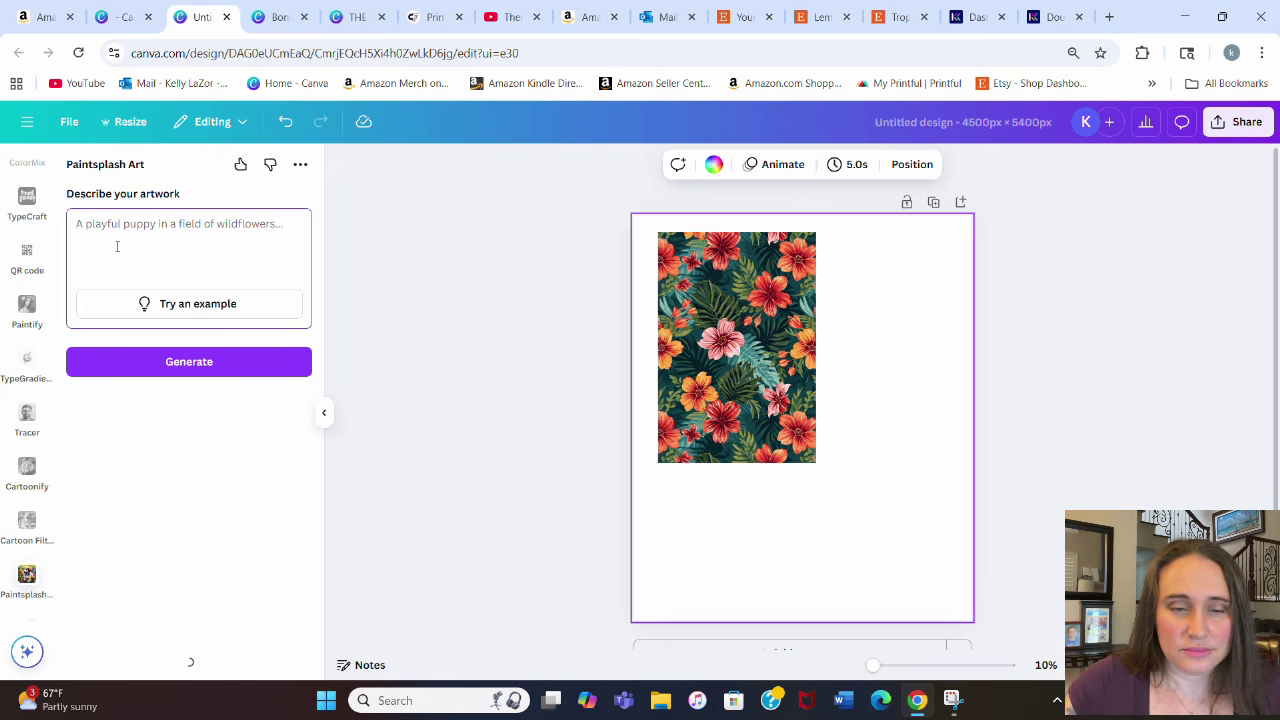
type("tropical flowers")
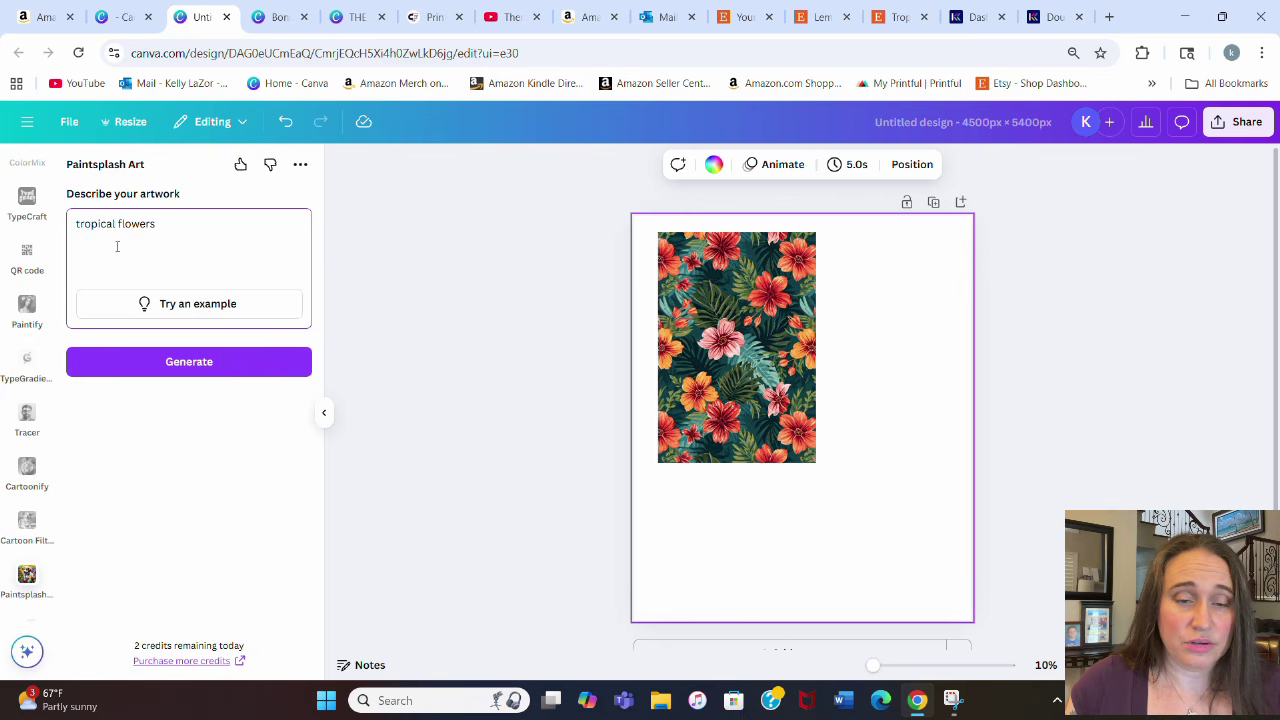
left_click(186, 363)
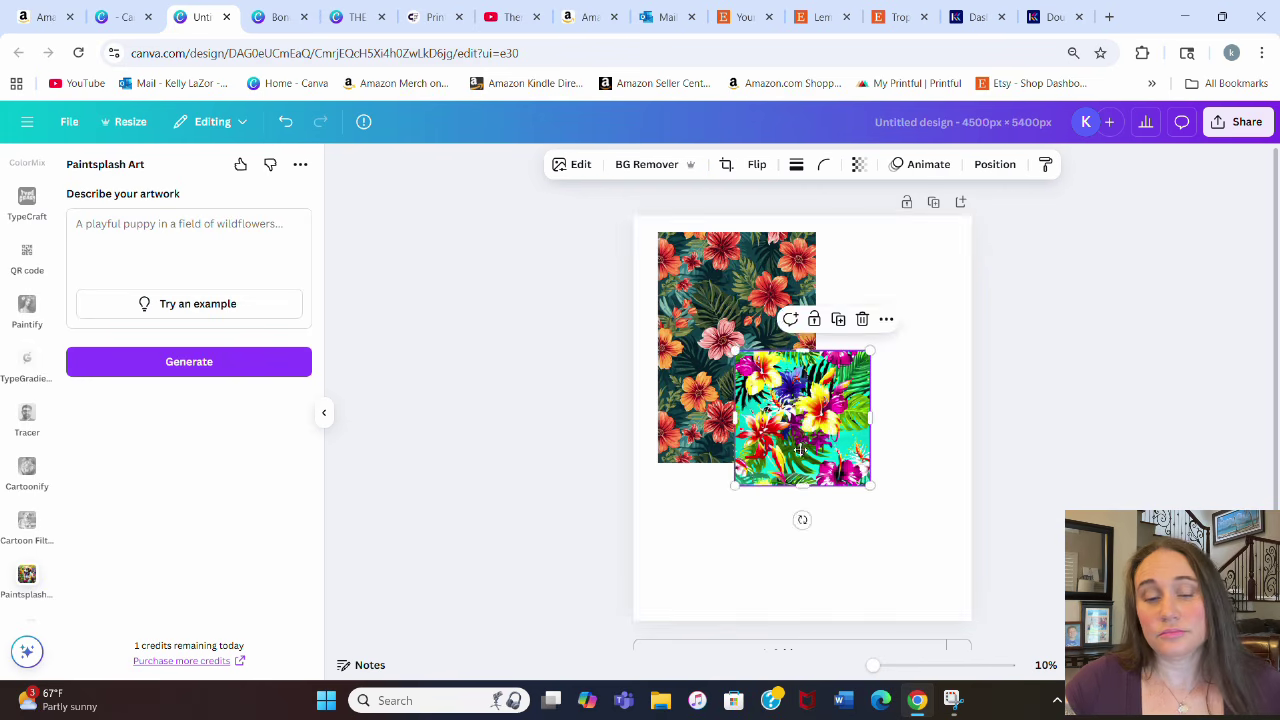
Enlarge the Paintsplash flower image to nearly the page's full width and place it over the dark green pattern
left_click_drag(872, 416, 1051, 600)
left_click_drag(916, 550, 826, 529)
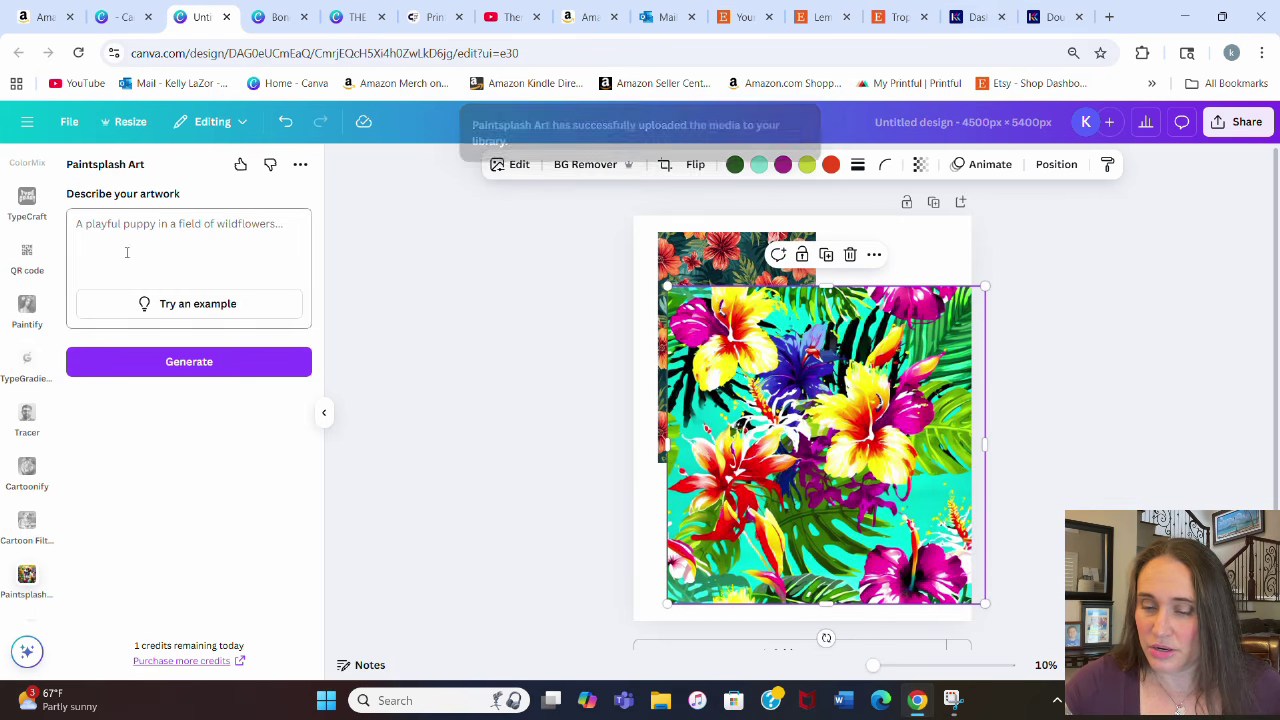
left_click_drag(880, 465, 848, 454)
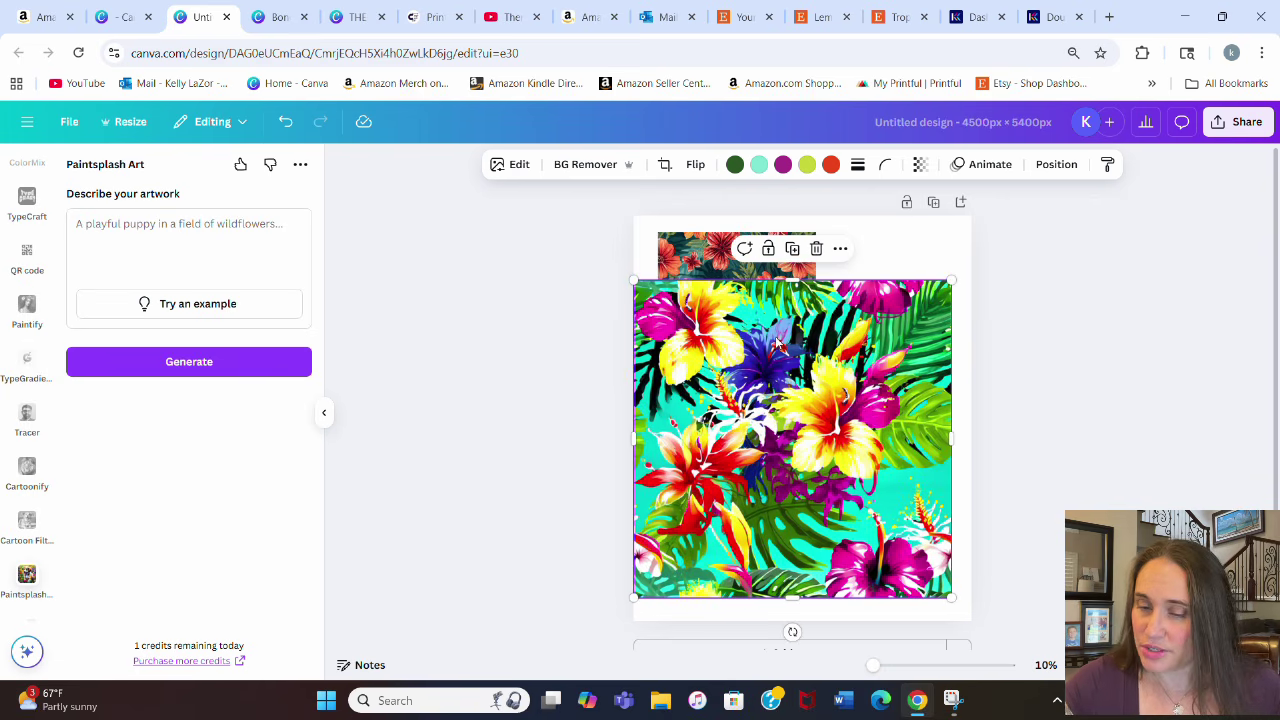
left_click_drag(787, 490, 800, 352)
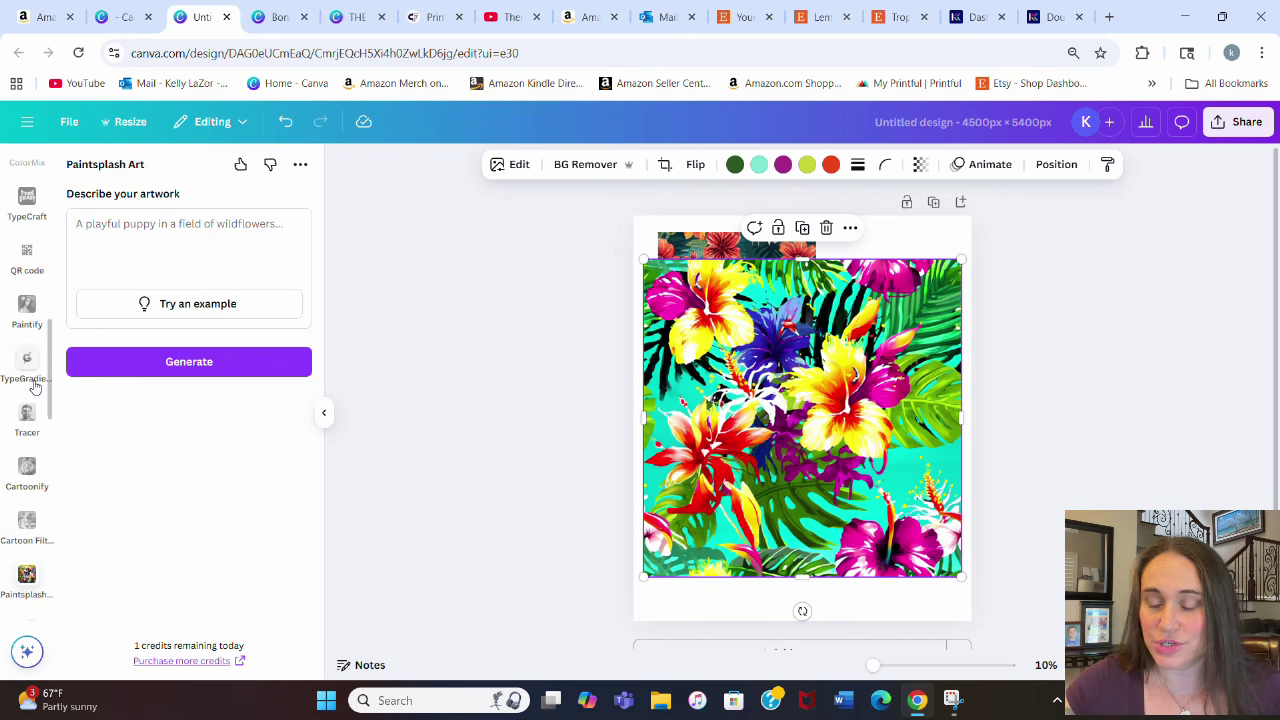
Open Paintify for the selected flower image and review its mode, effect strength and custom instruction options
left_click(27, 307)
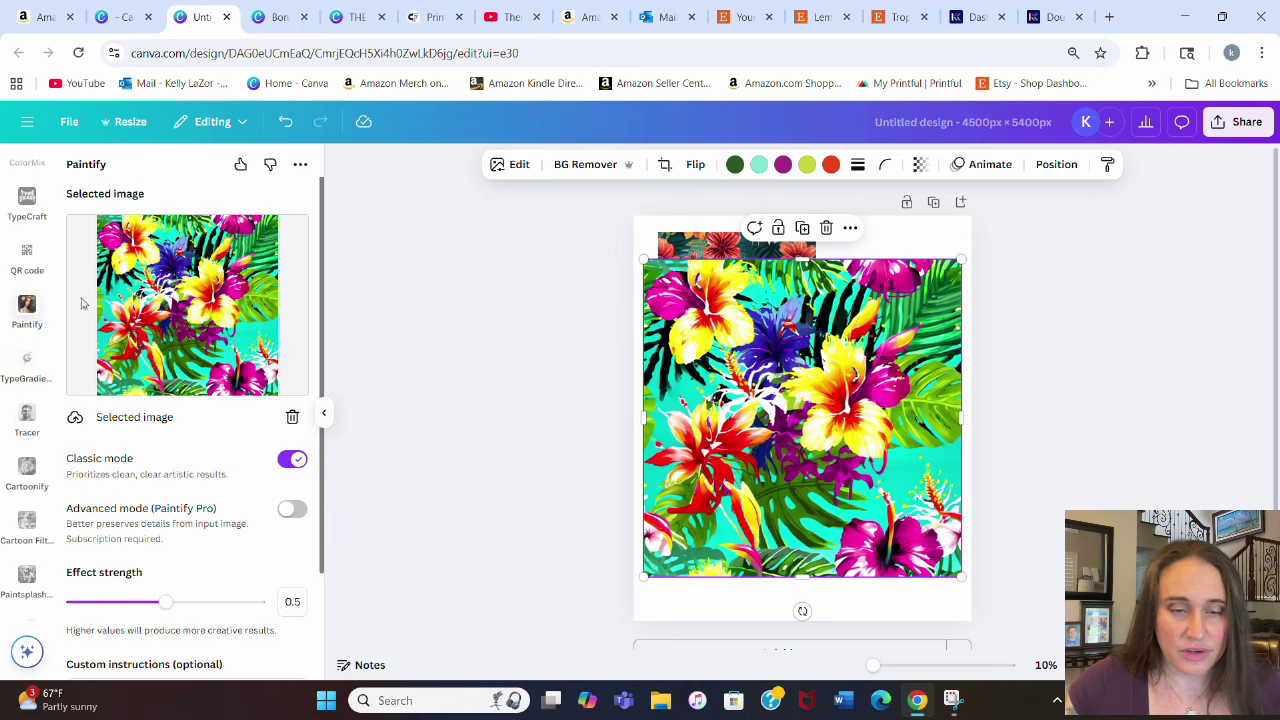
scroll(187, 373, "down", 3)
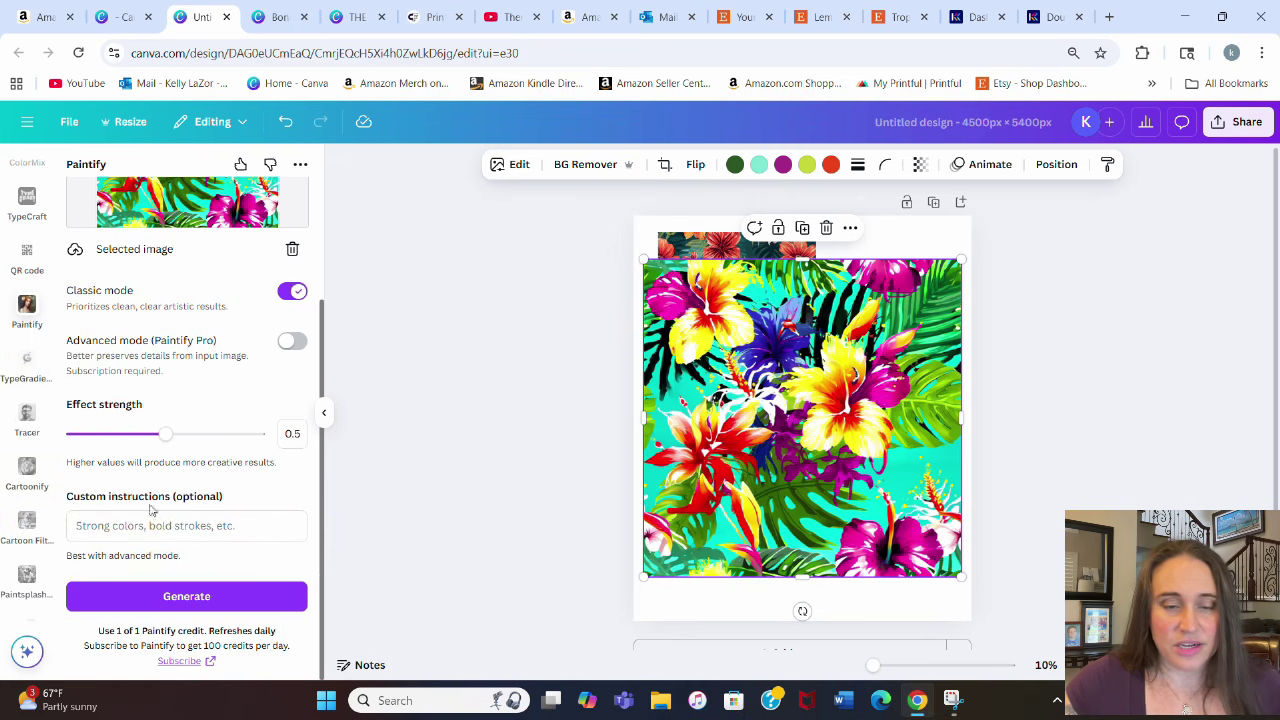
scroll(193, 319, "up", 3)
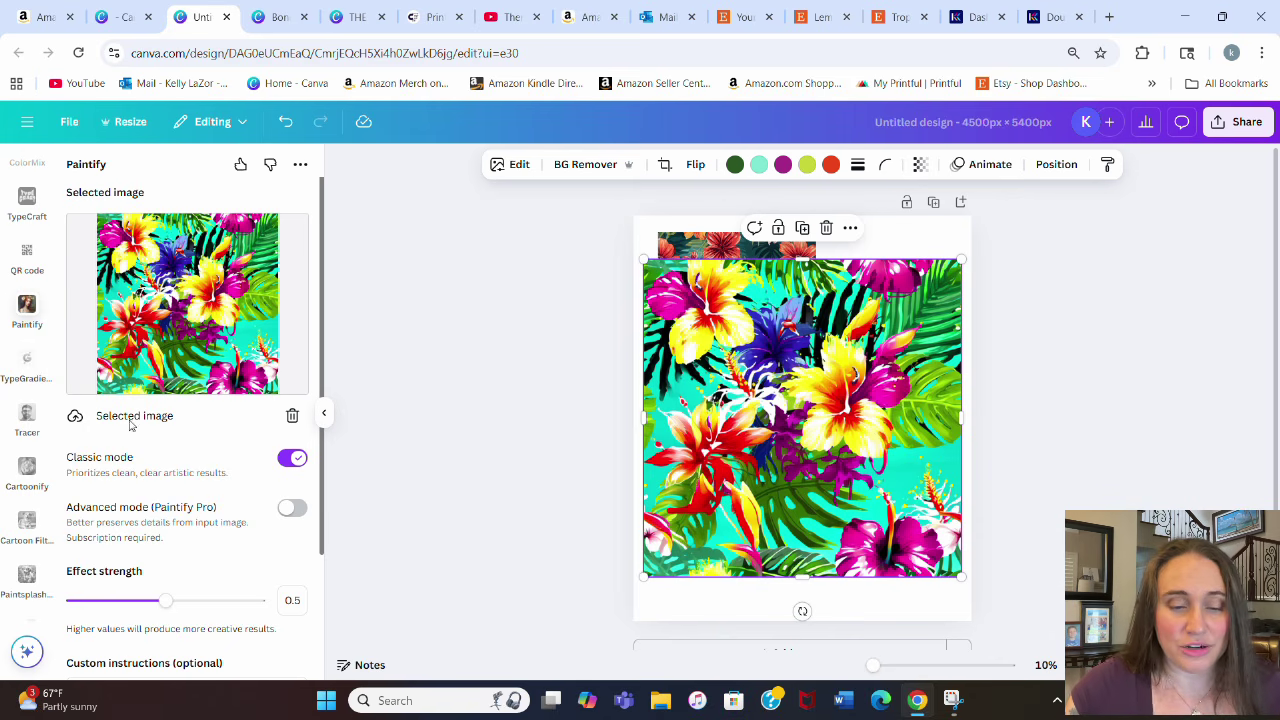
Move the flower image up to the top of the page and name the design "tropical flowers"
left_click_drag(820, 422, 818, 386)
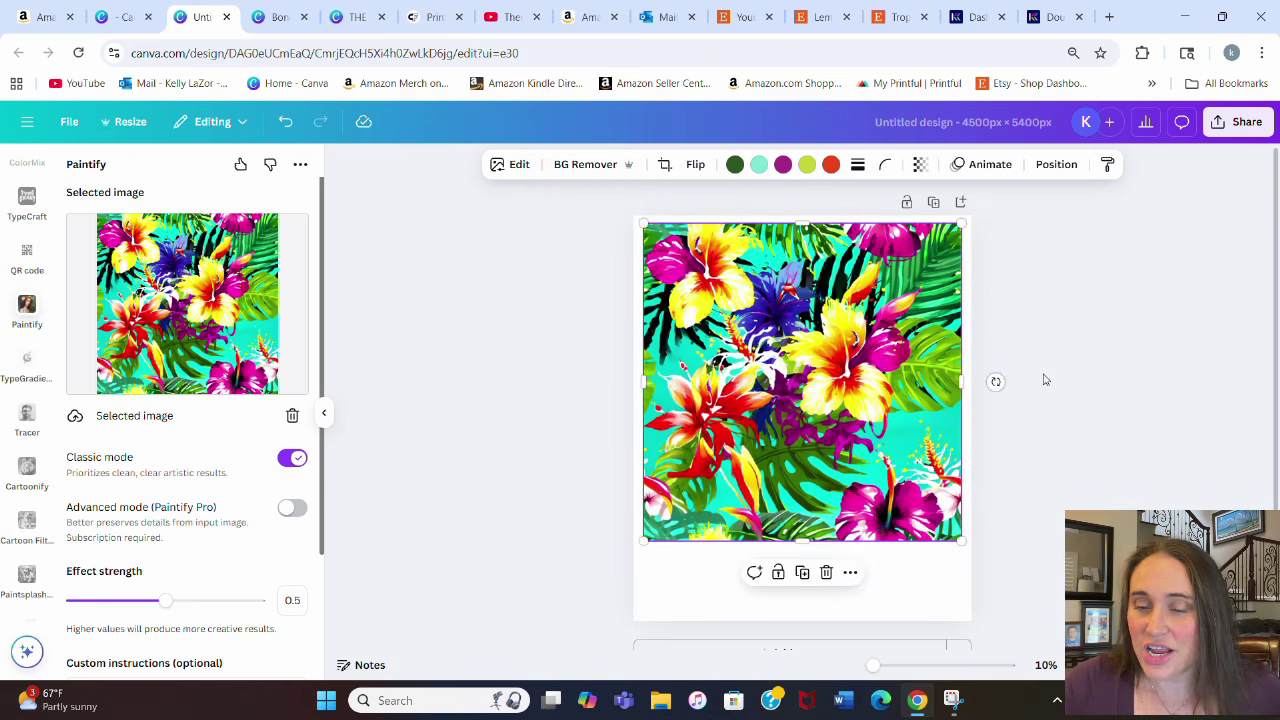
left_click(1050, 375)
left_click(949, 131)
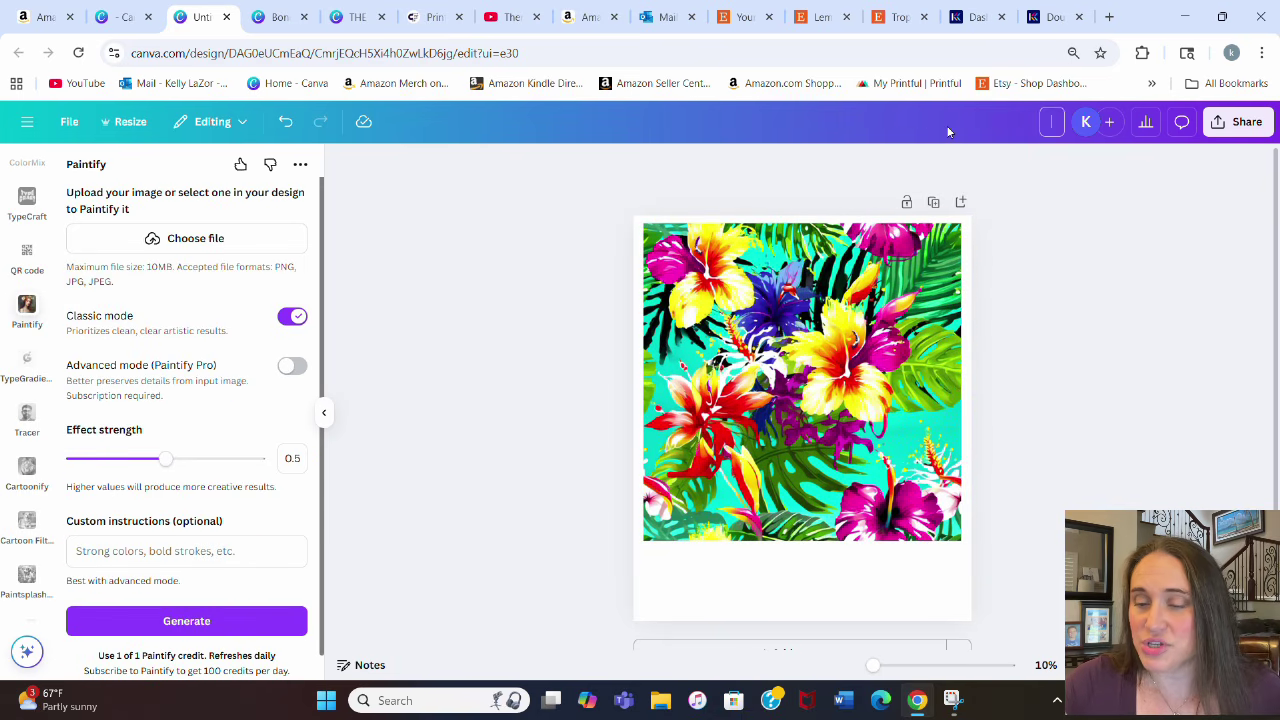
type("tropi")
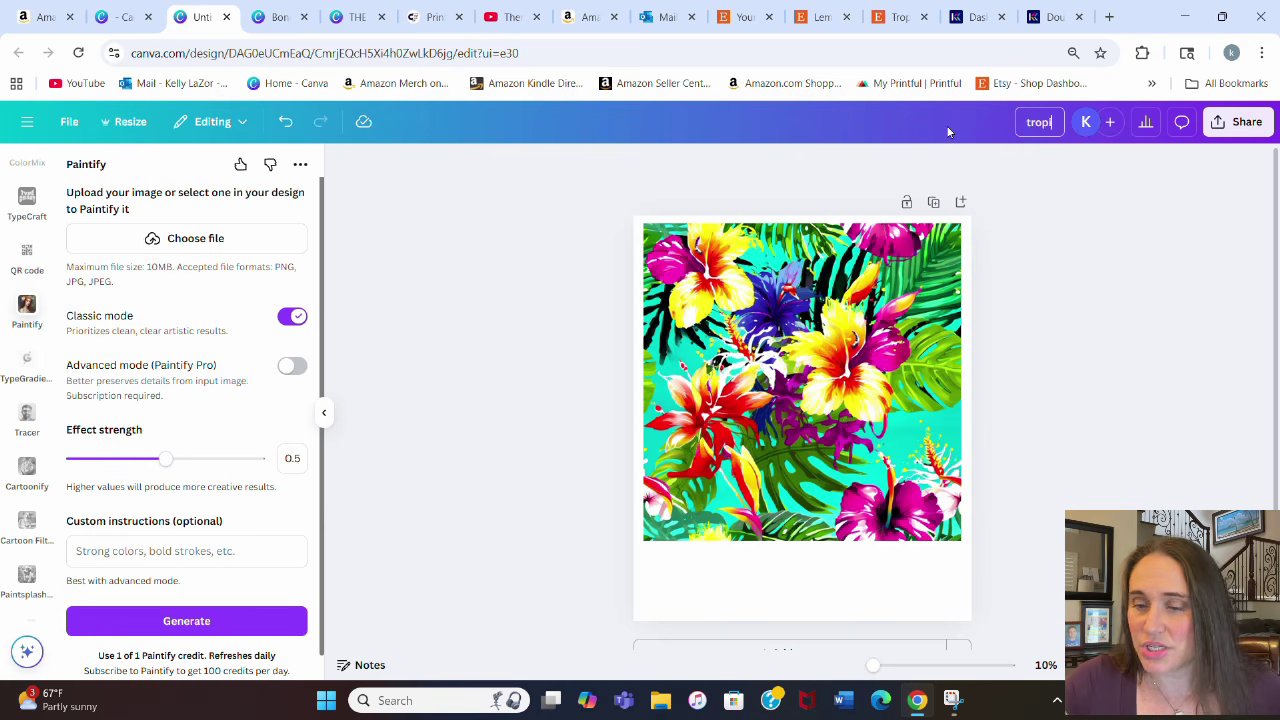
type("cal flowers")
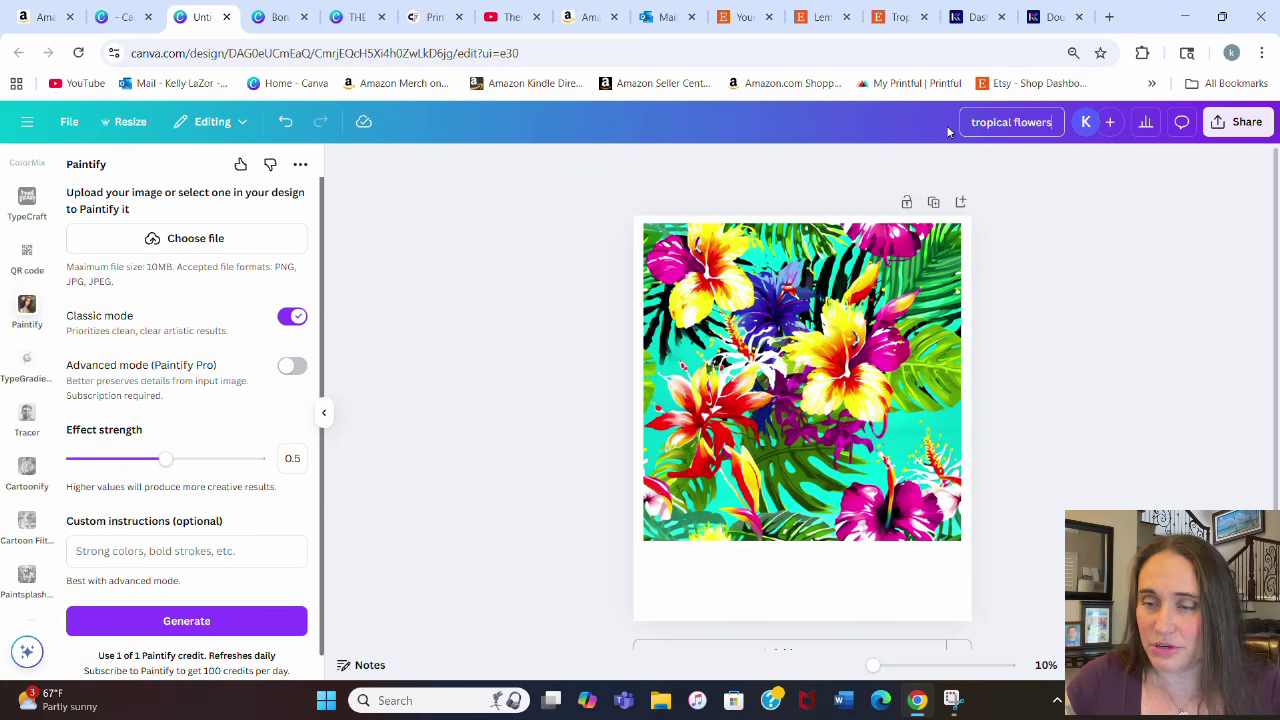
Download the design as a PNG with a transparent background
left_click(1237, 121)
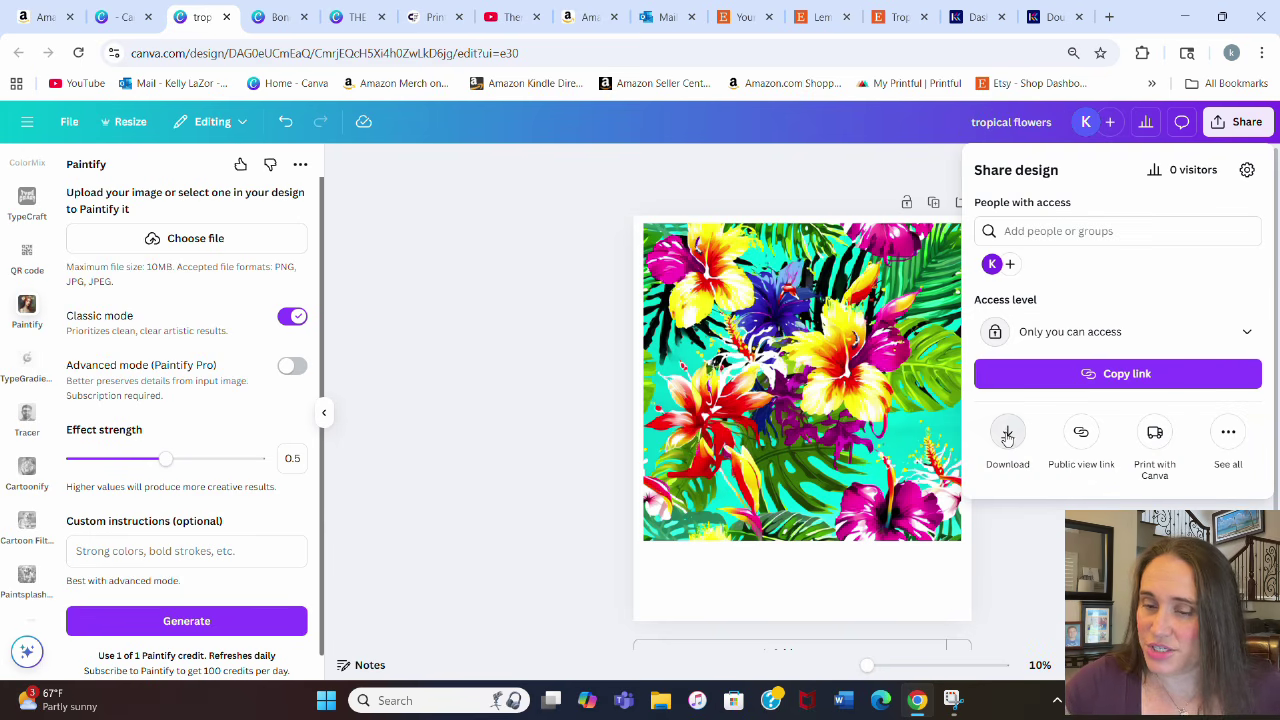
left_click(1007, 437)
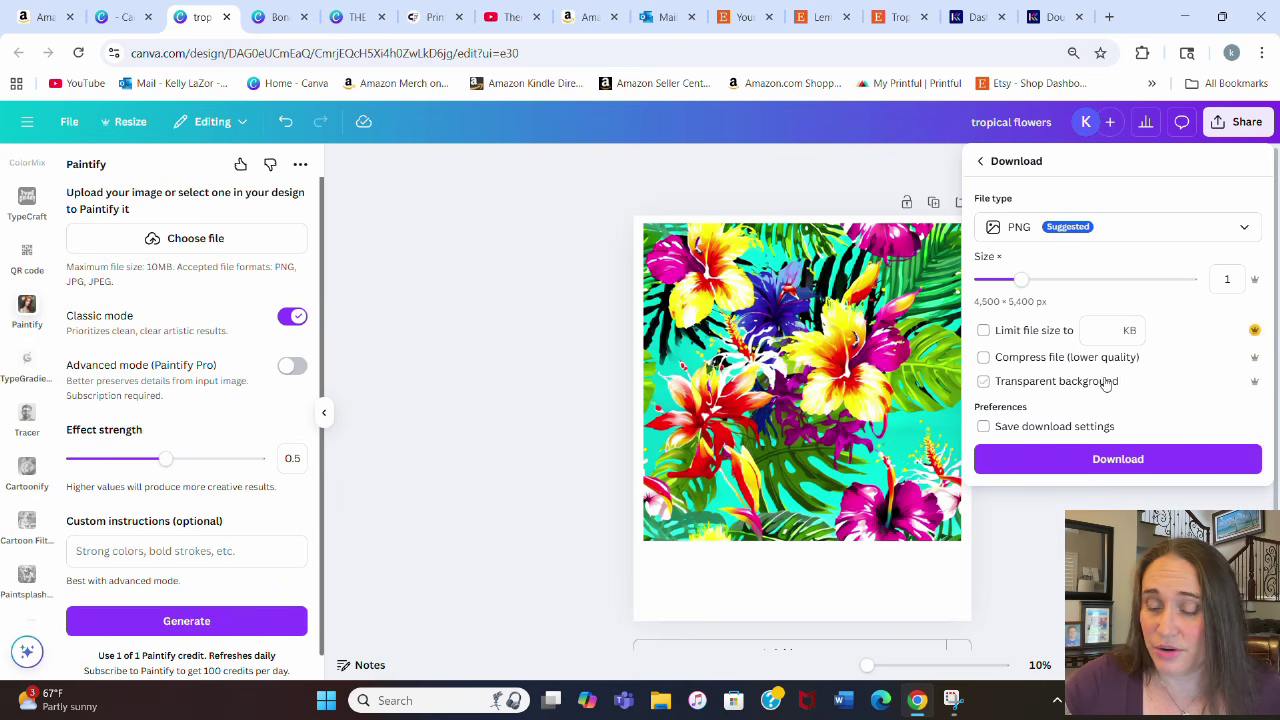
left_click(1055, 390)
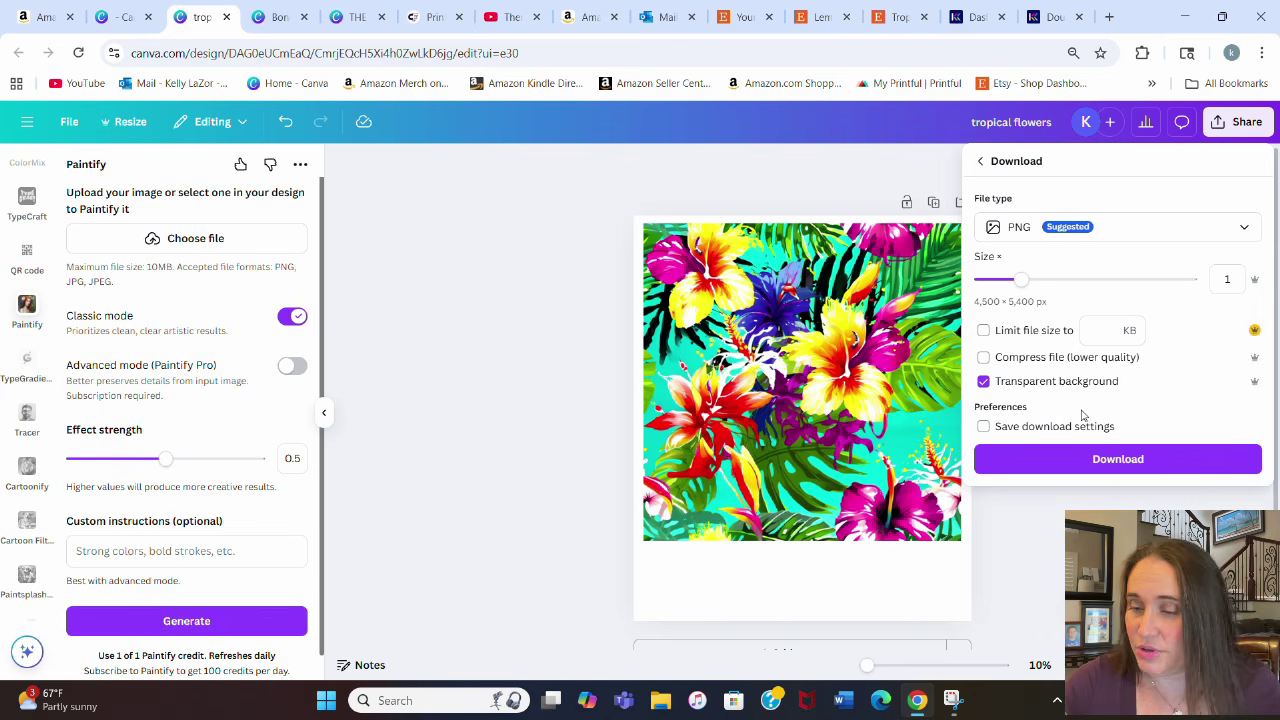
left_click(1083, 458)
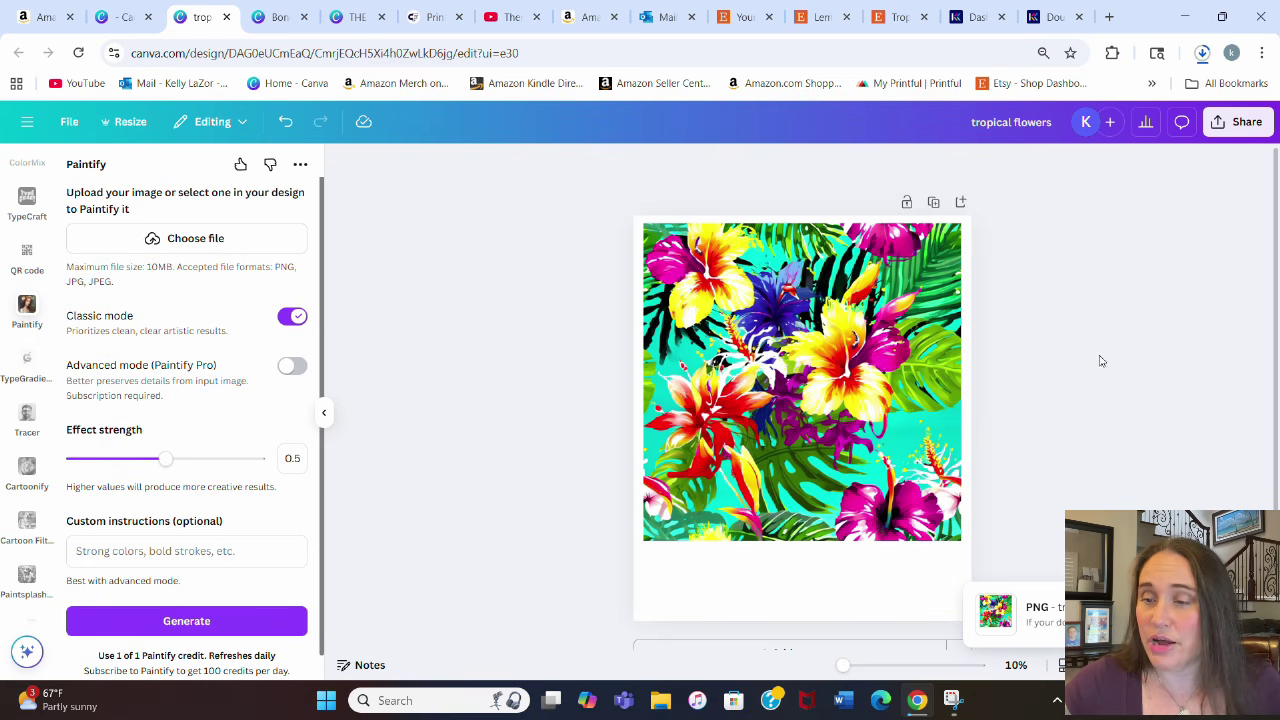
Switch to the PrintKK watch band design and upload "tropical flowers.png" from Downloads onto part A
left_click(1067, 13)
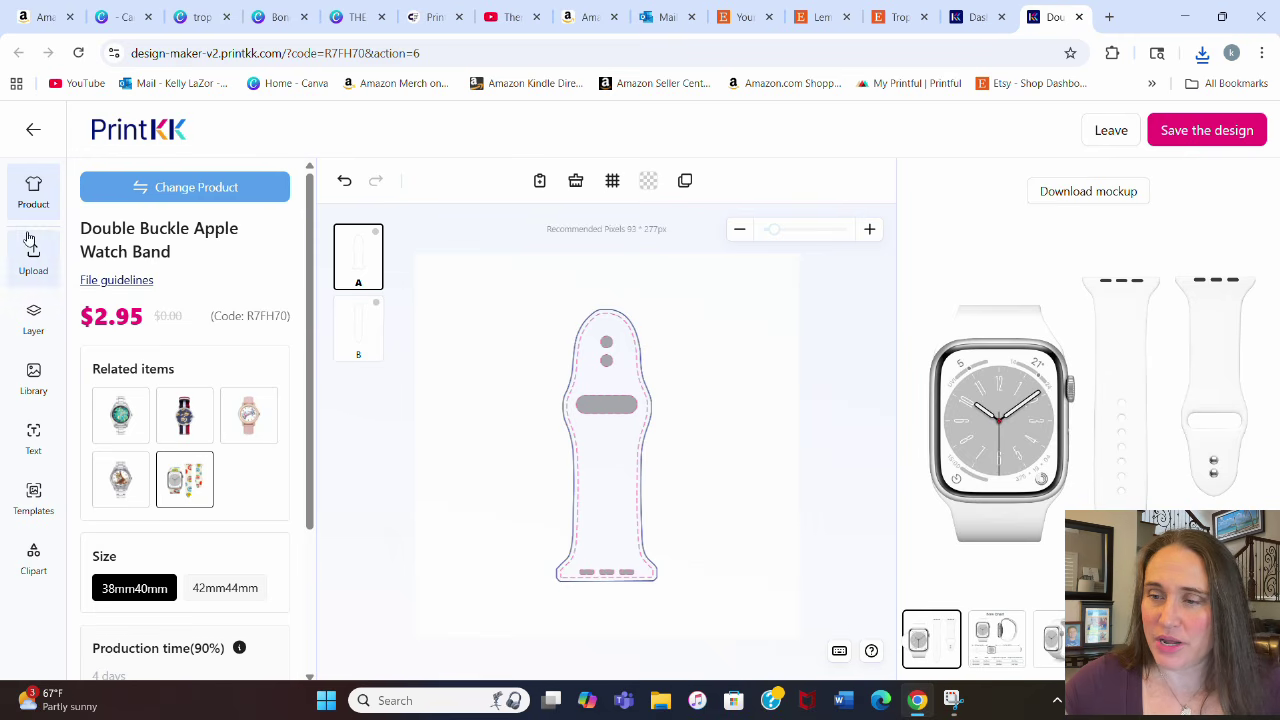
left_click(30, 262)
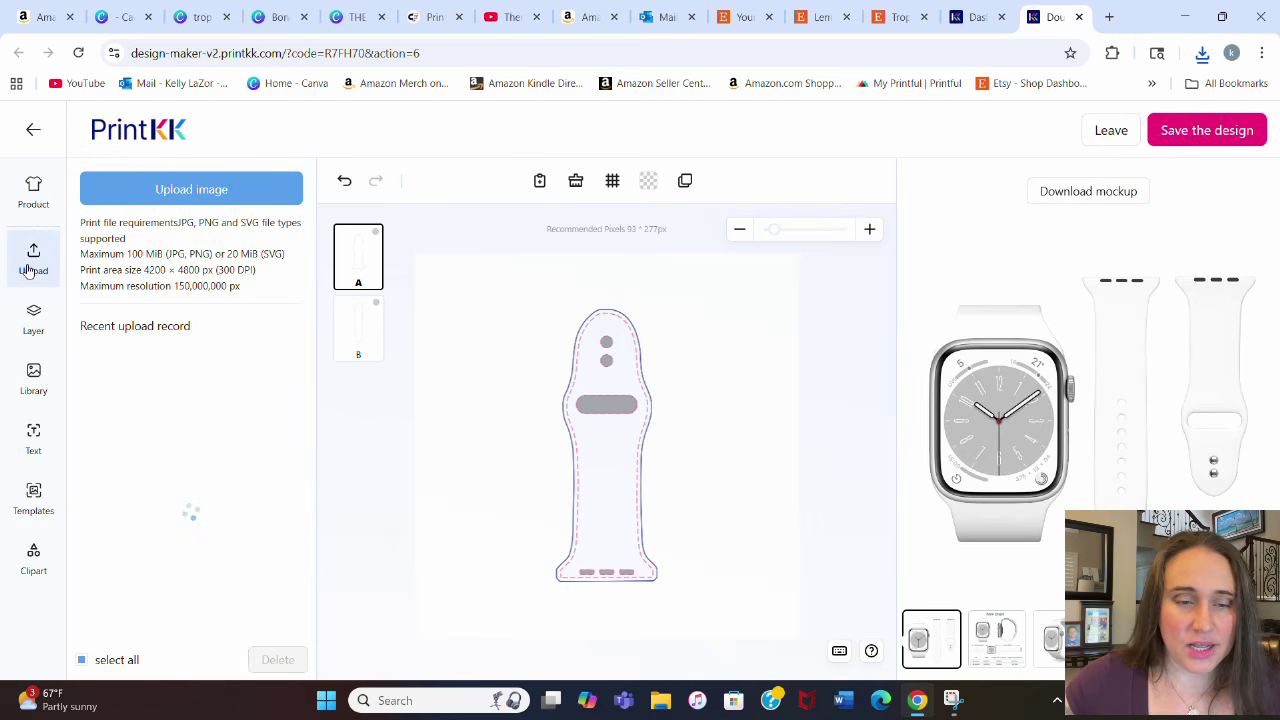
left_click(183, 190)
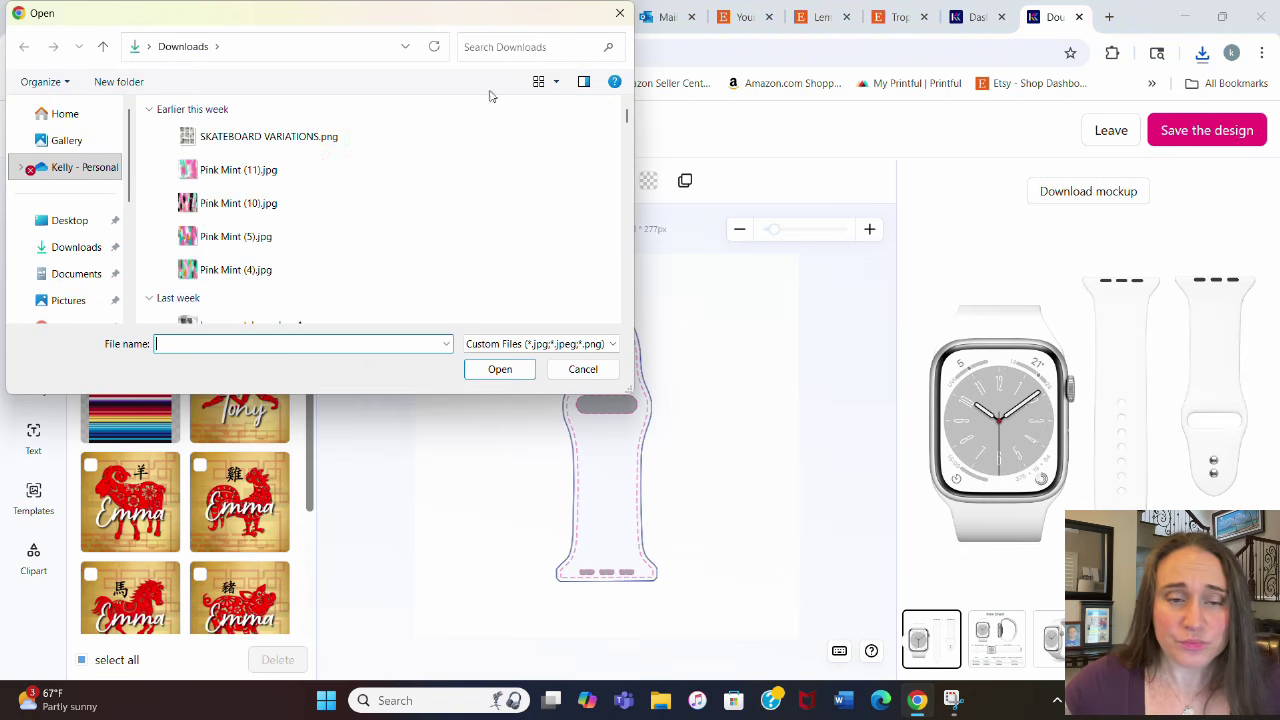
left_click(300, 136)
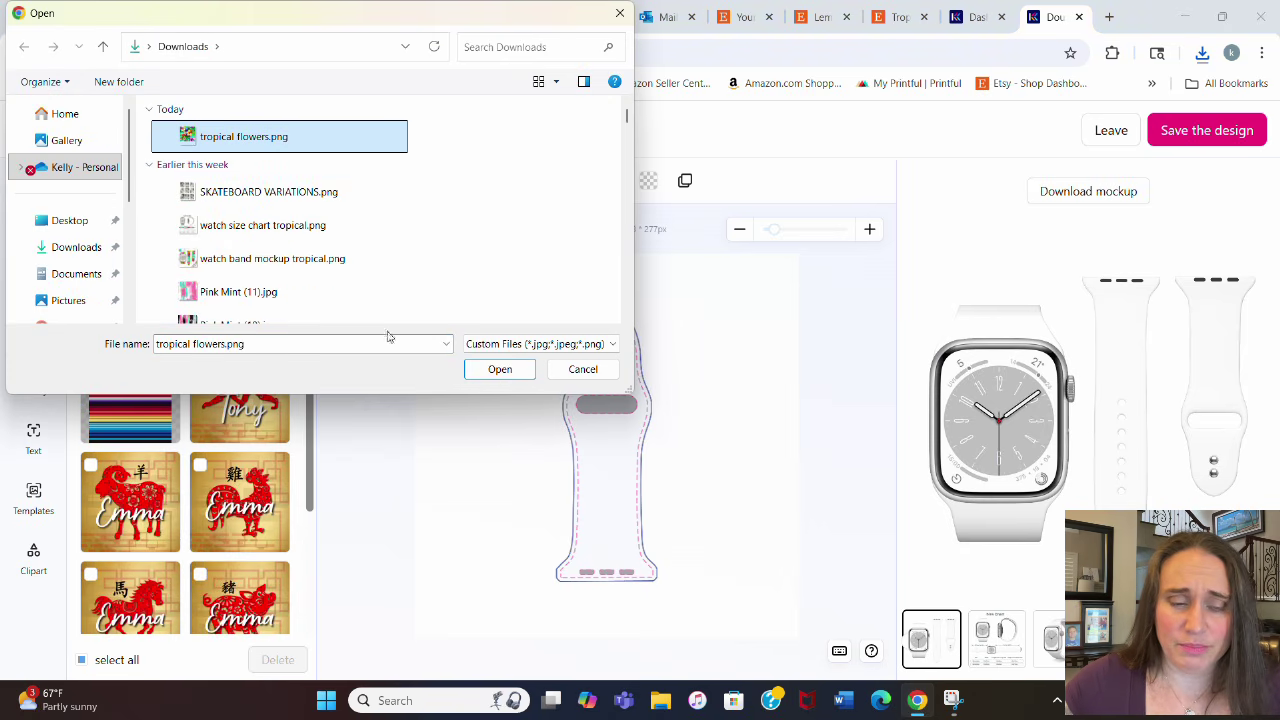
left_click(466, 378)
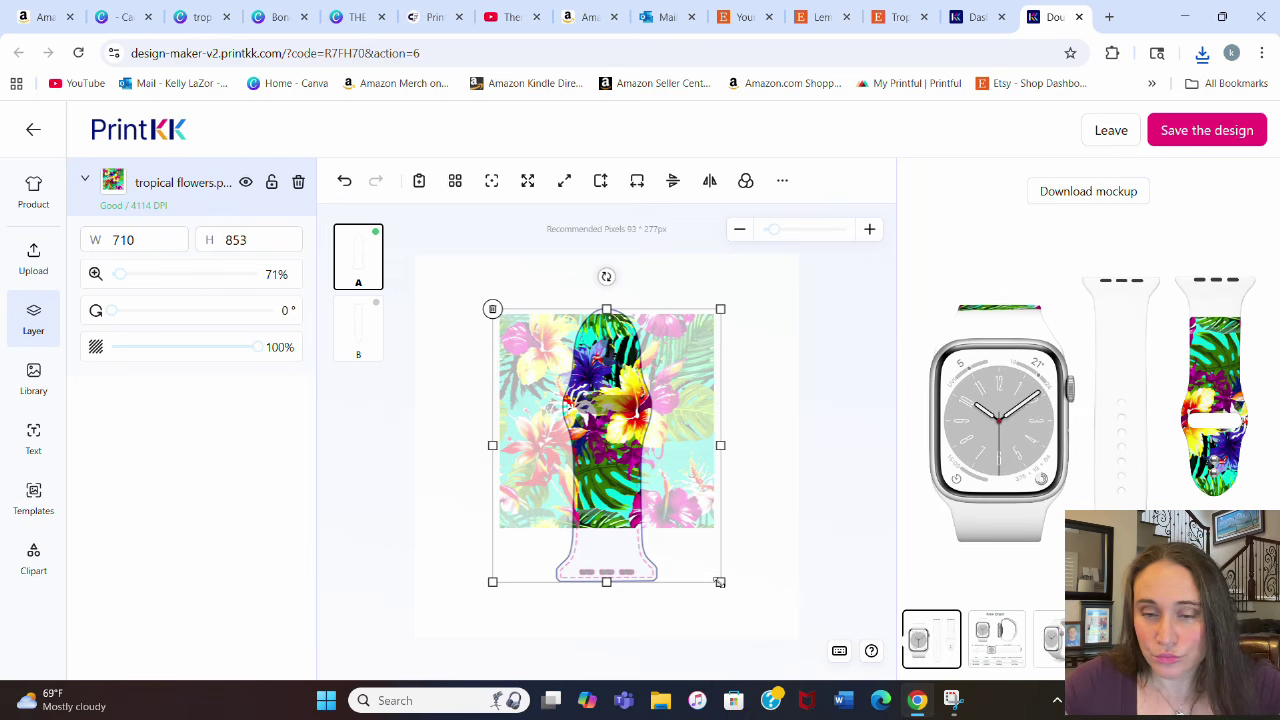
Enlarge the pattern to cover all of band part A, shift it so the yellow flower fills the rounded end, and open part B
left_click_drag(719, 581, 793, 669)
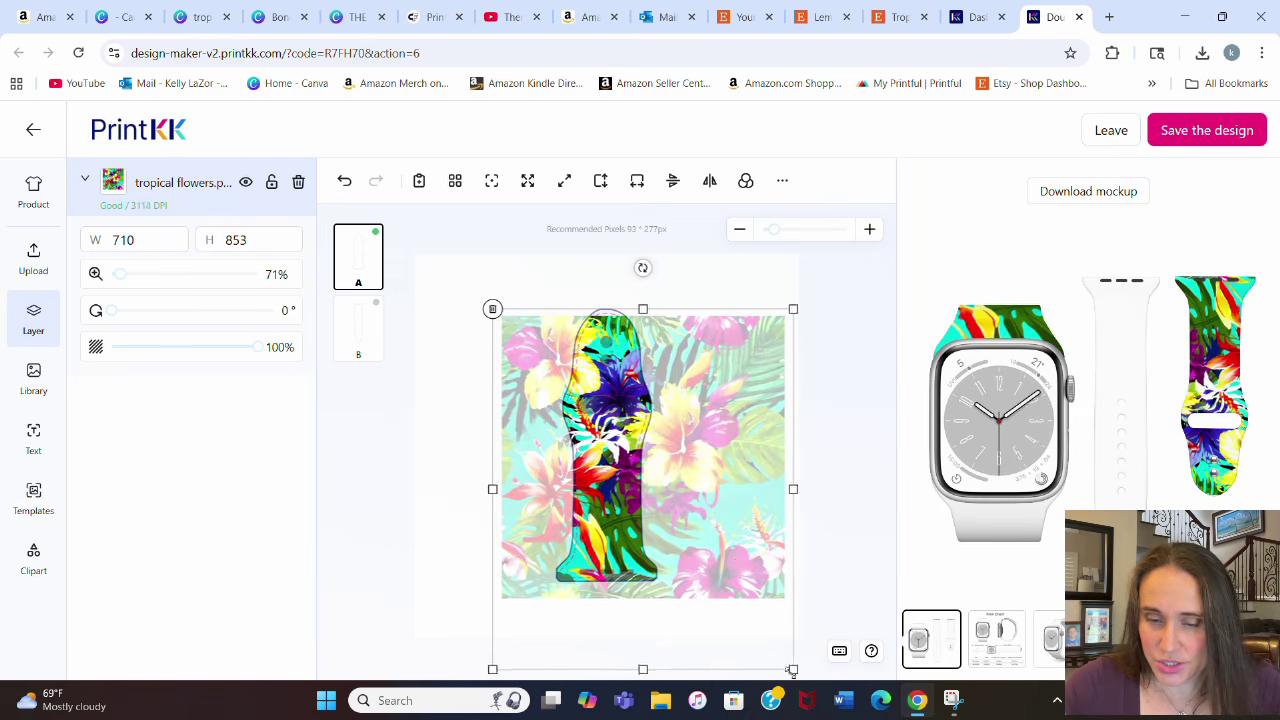
left_click_drag(743, 560, 772, 551)
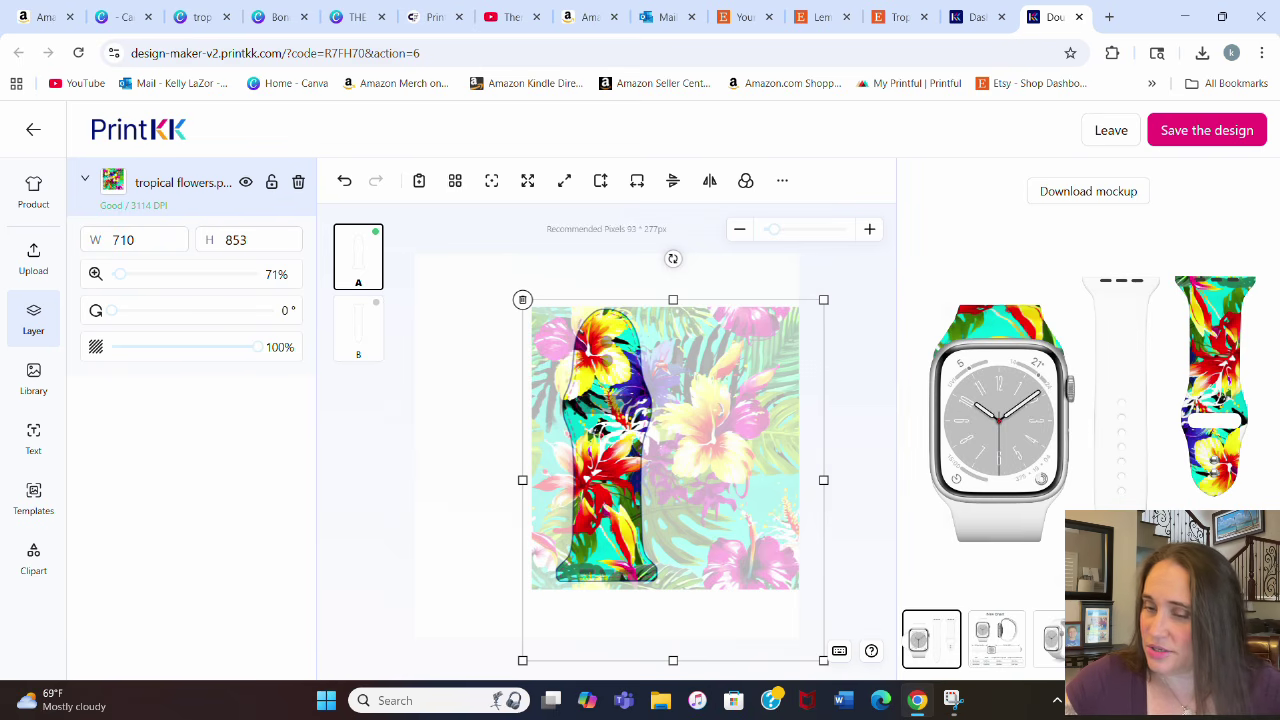
left_click(370, 361)
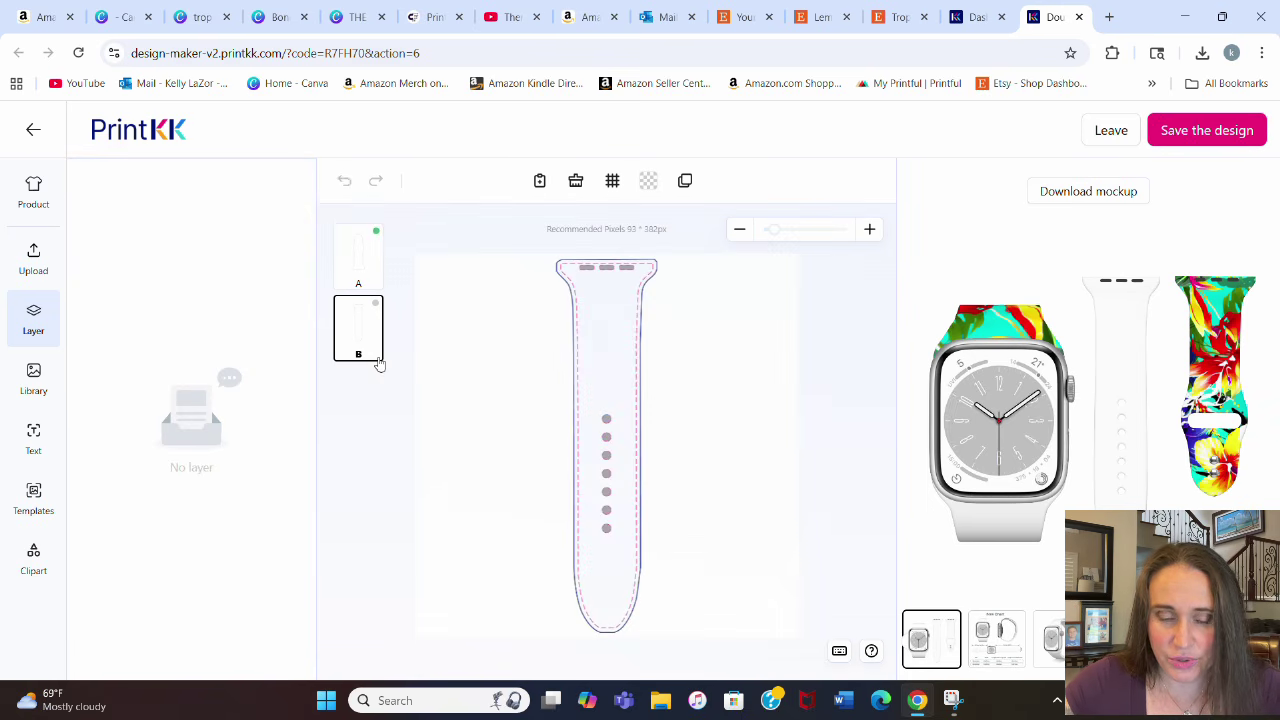
Apply the uploaded tropical flowers image from the library to band part B and enlarge it to cover the whole strap
left_click(34, 378)
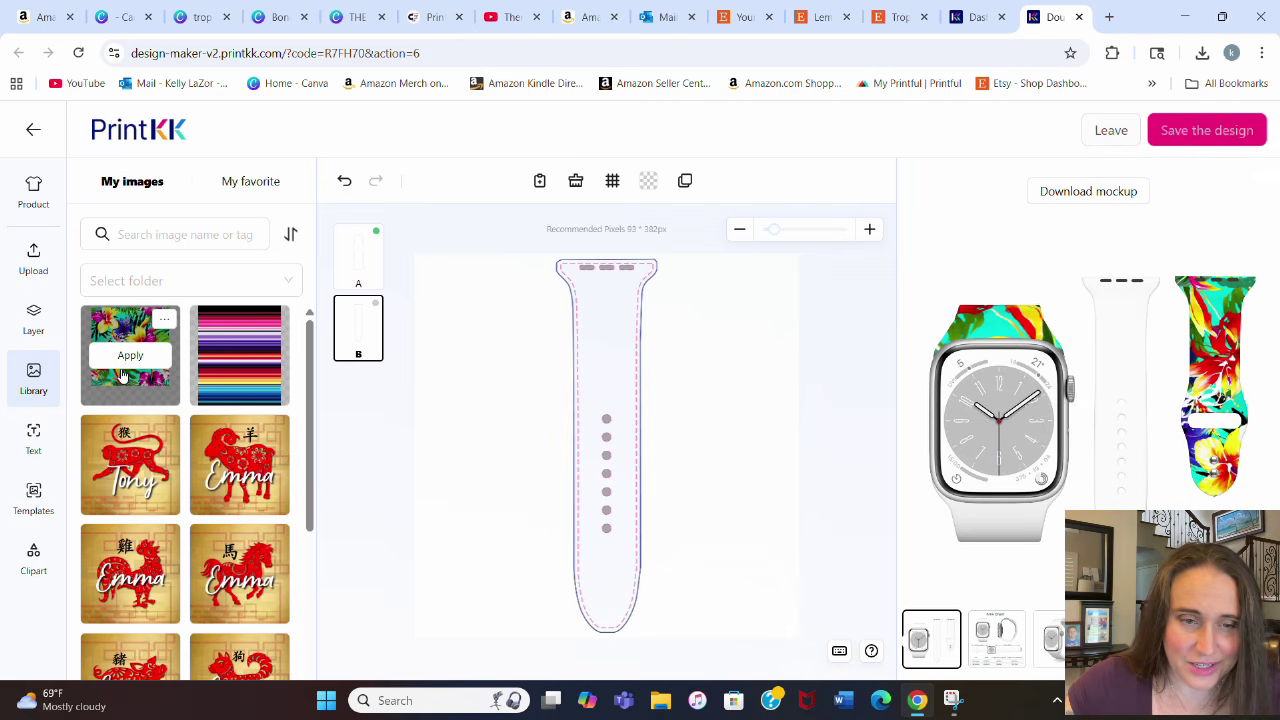
left_click(126, 360)
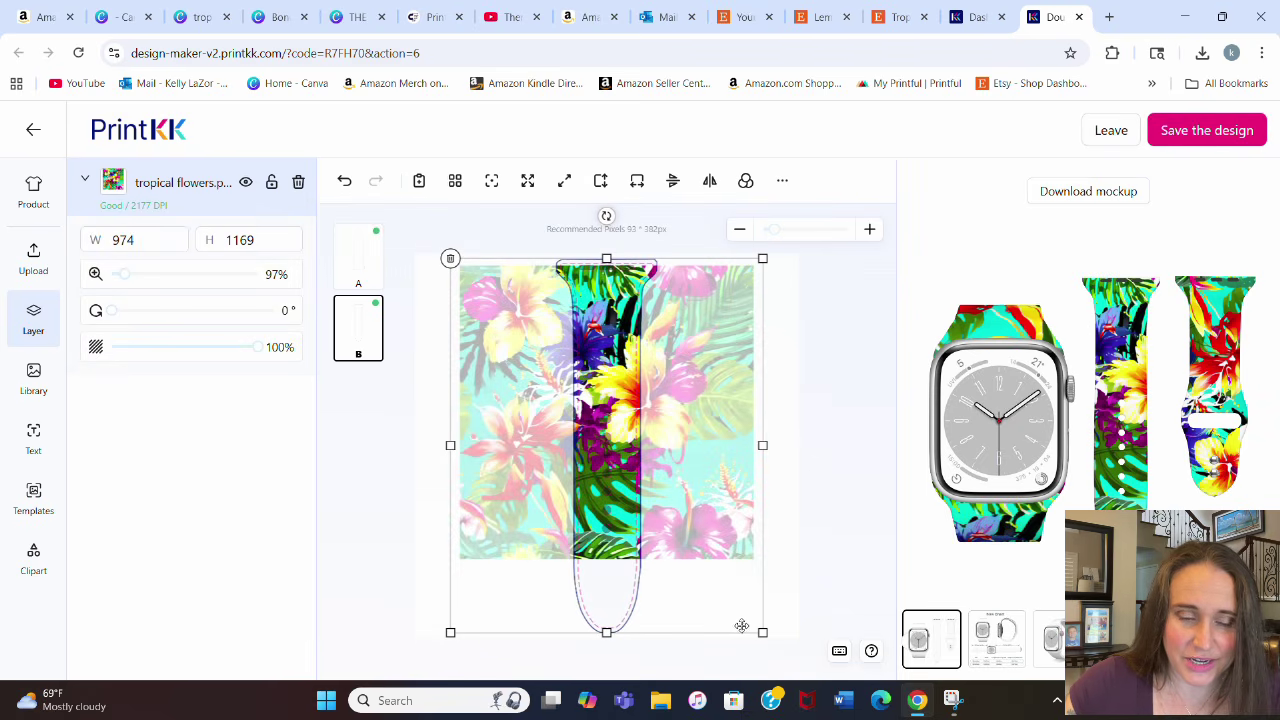
left_click_drag(763, 632, 885, 717)
Reposition the pattern on band part B so magenta flowers fill both the watch connector end and the rounded tip
left_click_drag(774, 566, 631, 553)
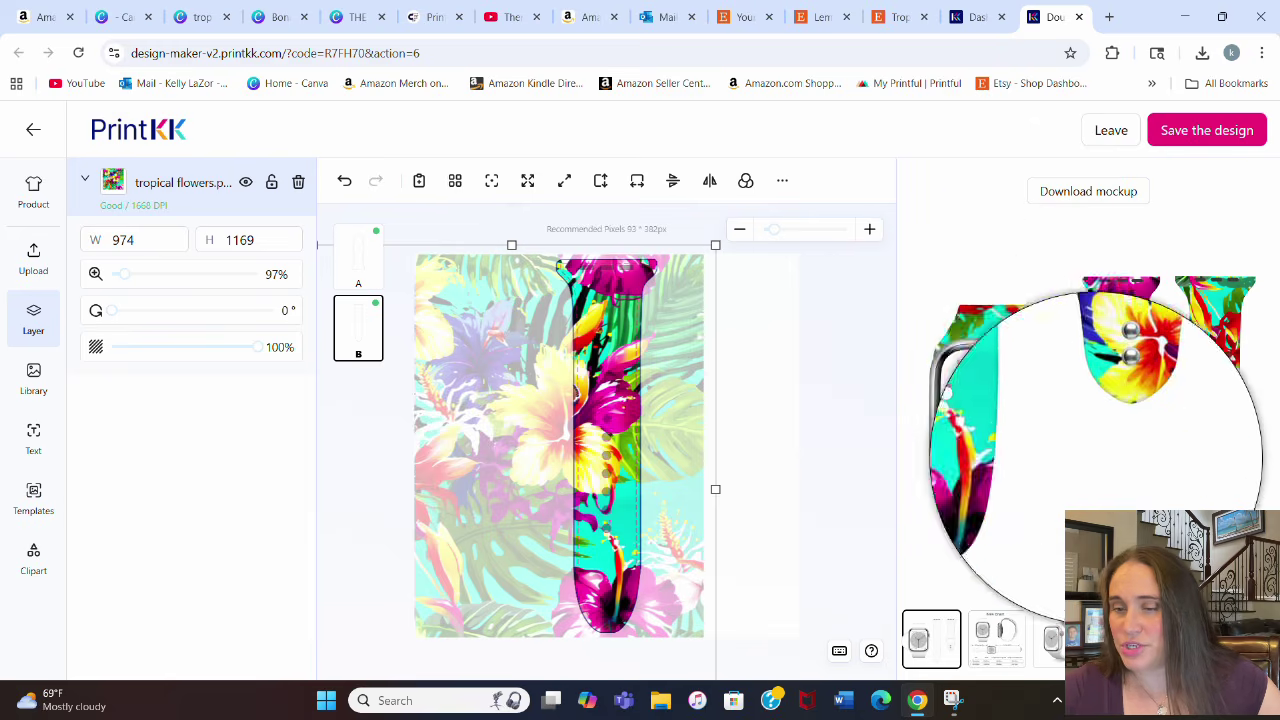
left_click_drag(532, 543, 762, 537)
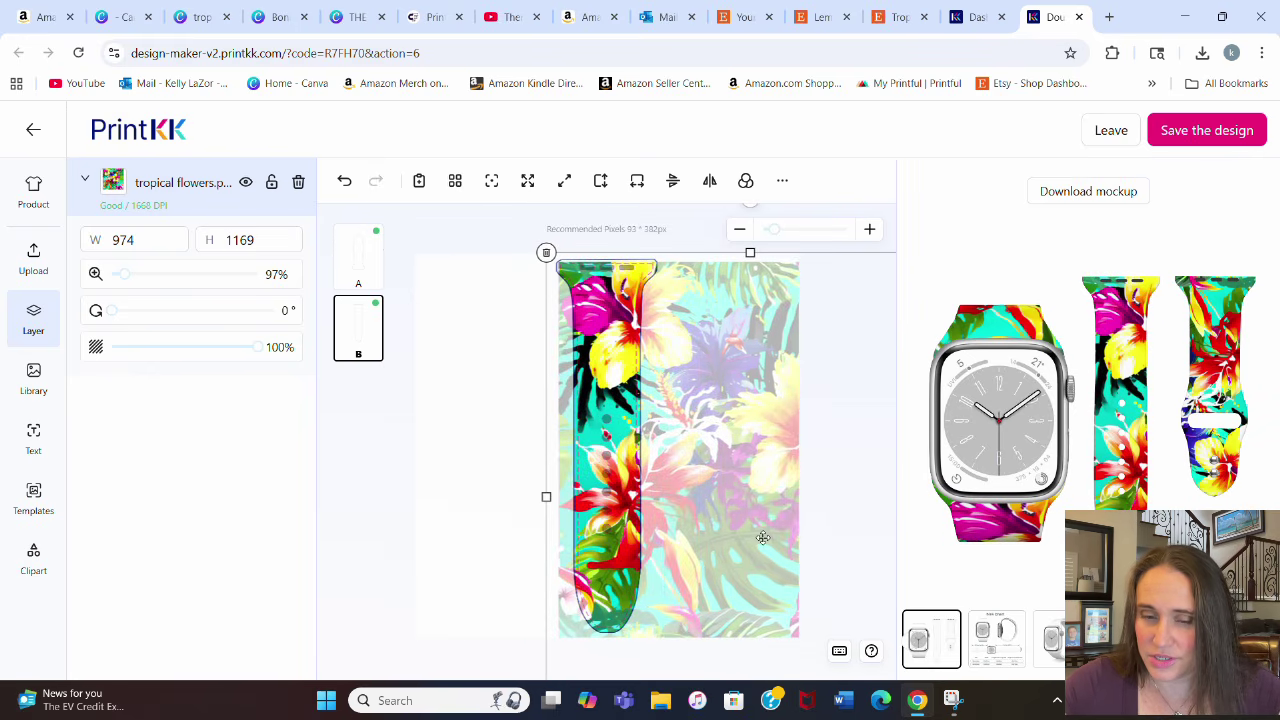
left_click_drag(750, 510, 542, 503)
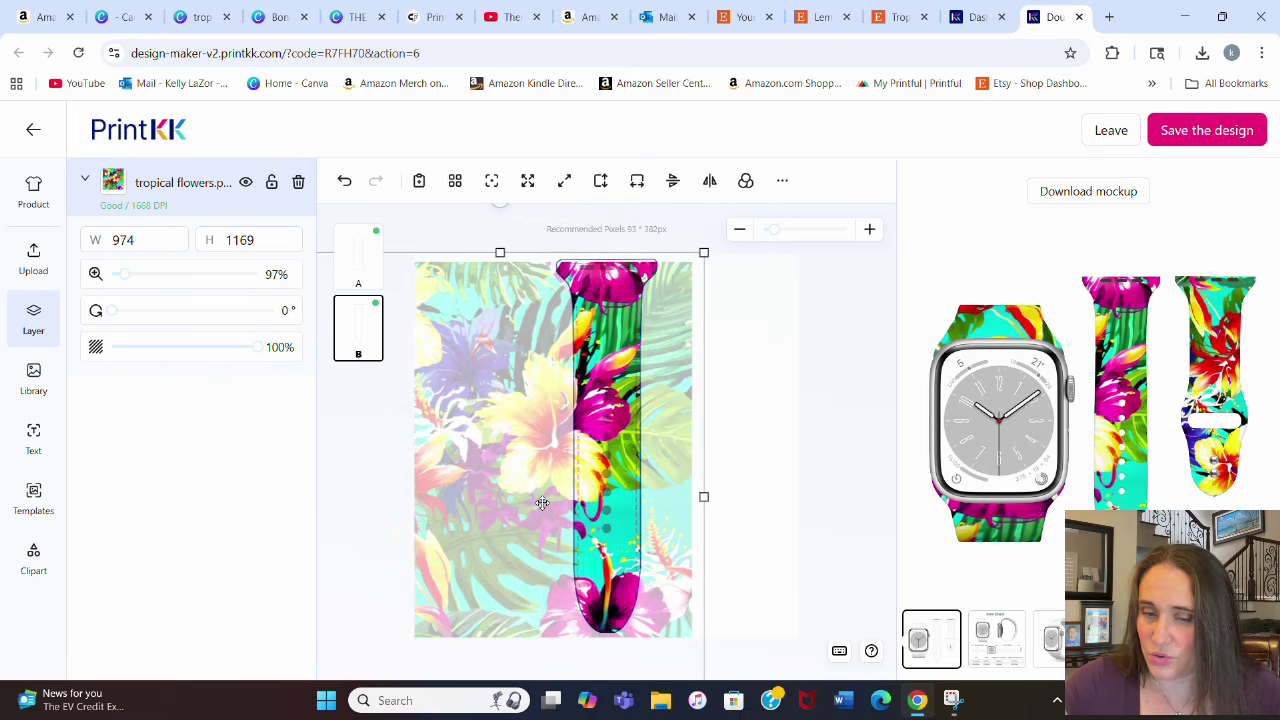
left_click_drag(684, 506, 682, 504)
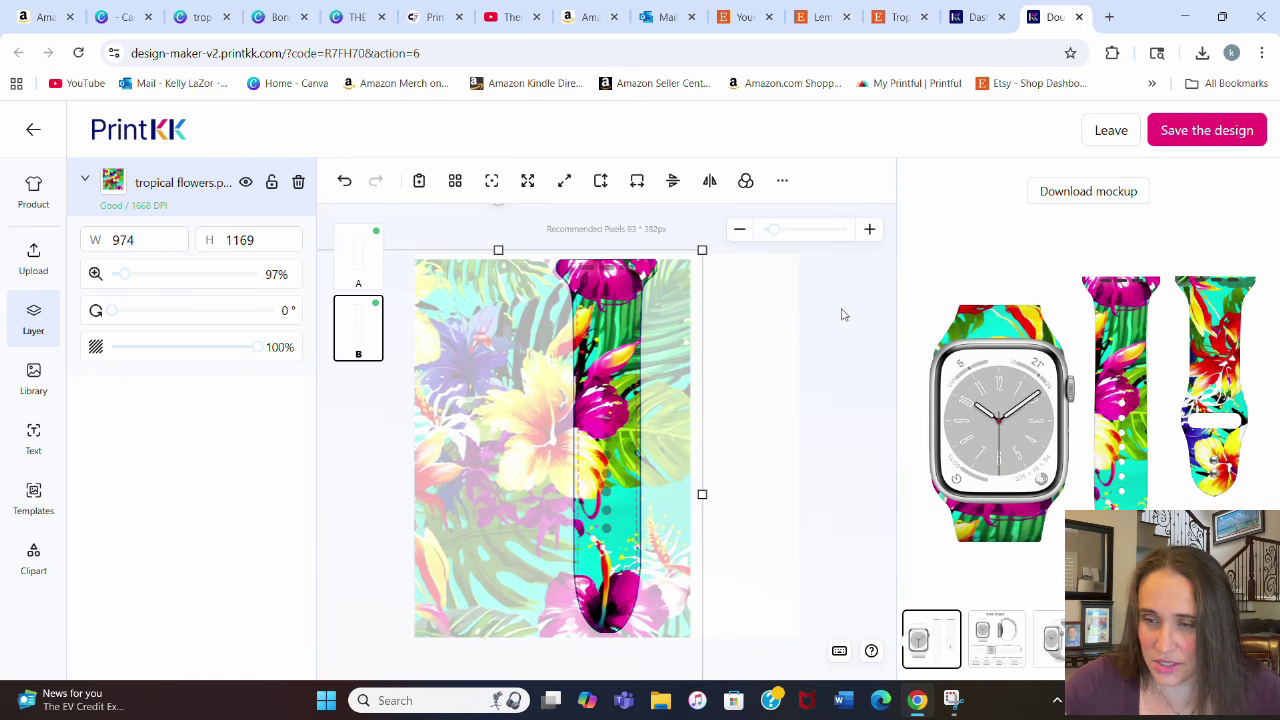
Save the watch band design and start publishing it from the saved designs to the connected Etsy store
left_click(1210, 130)
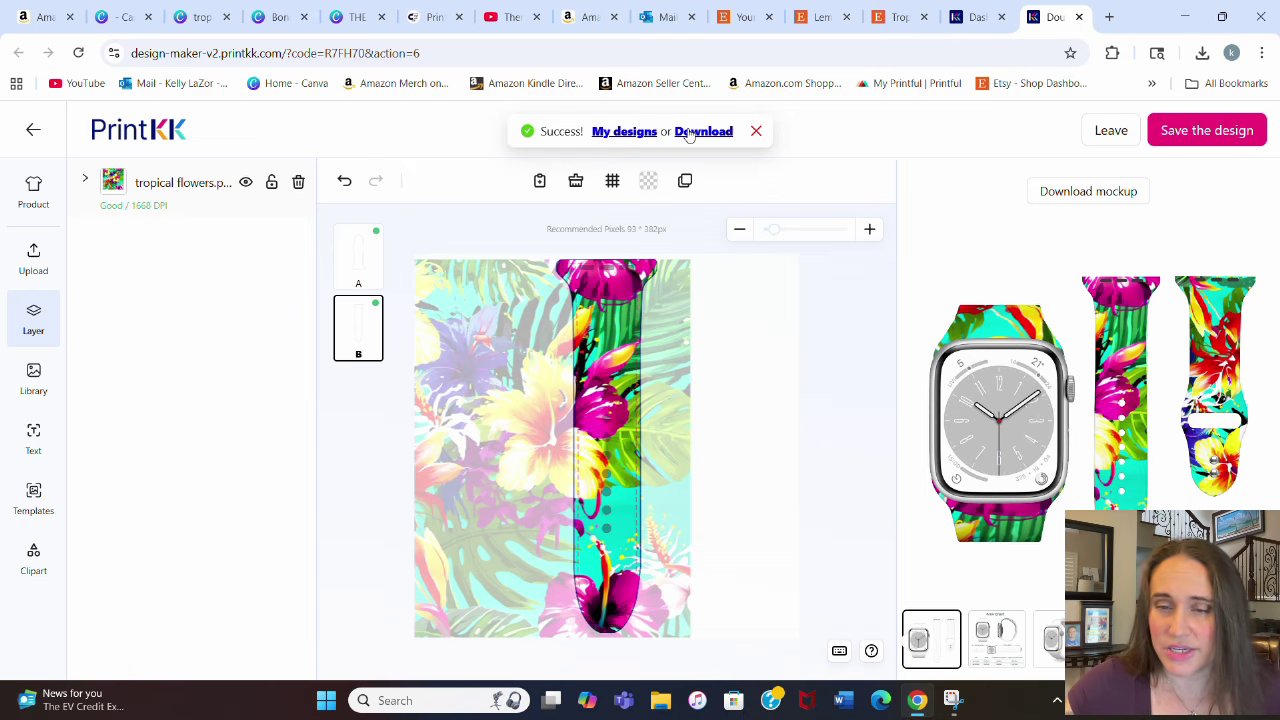
left_click(614, 131)
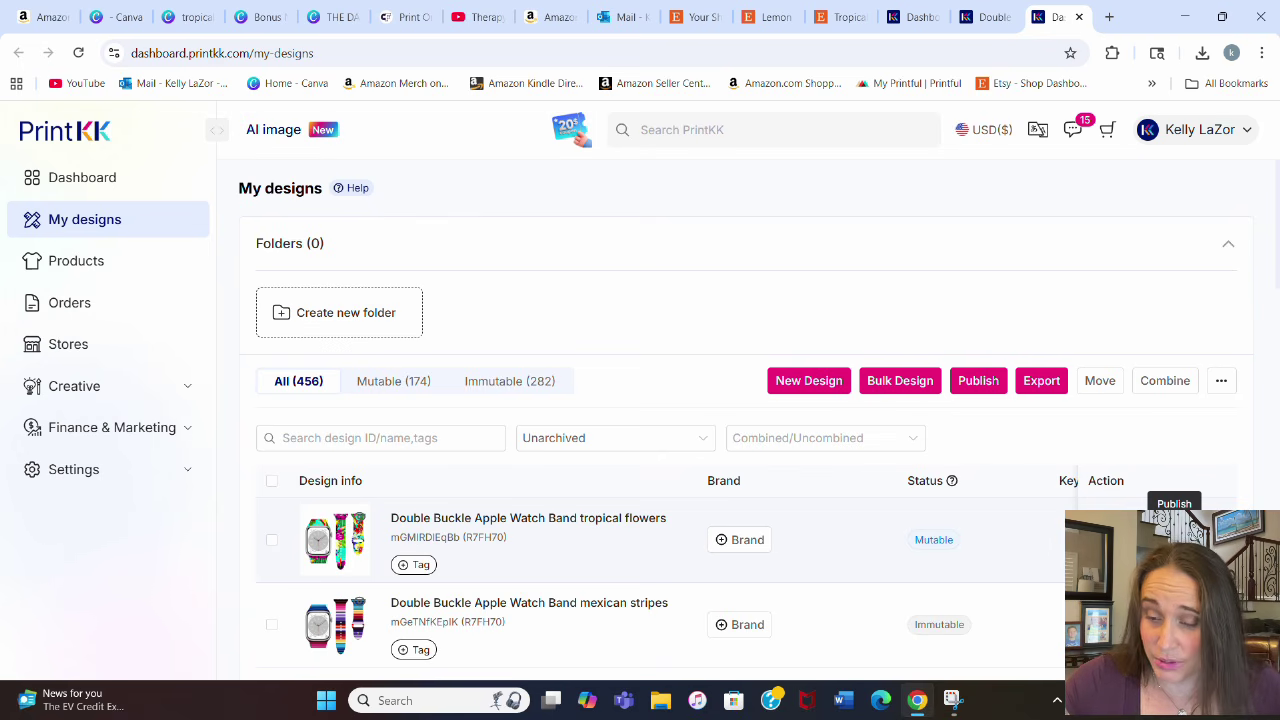
left_click(1174, 535)
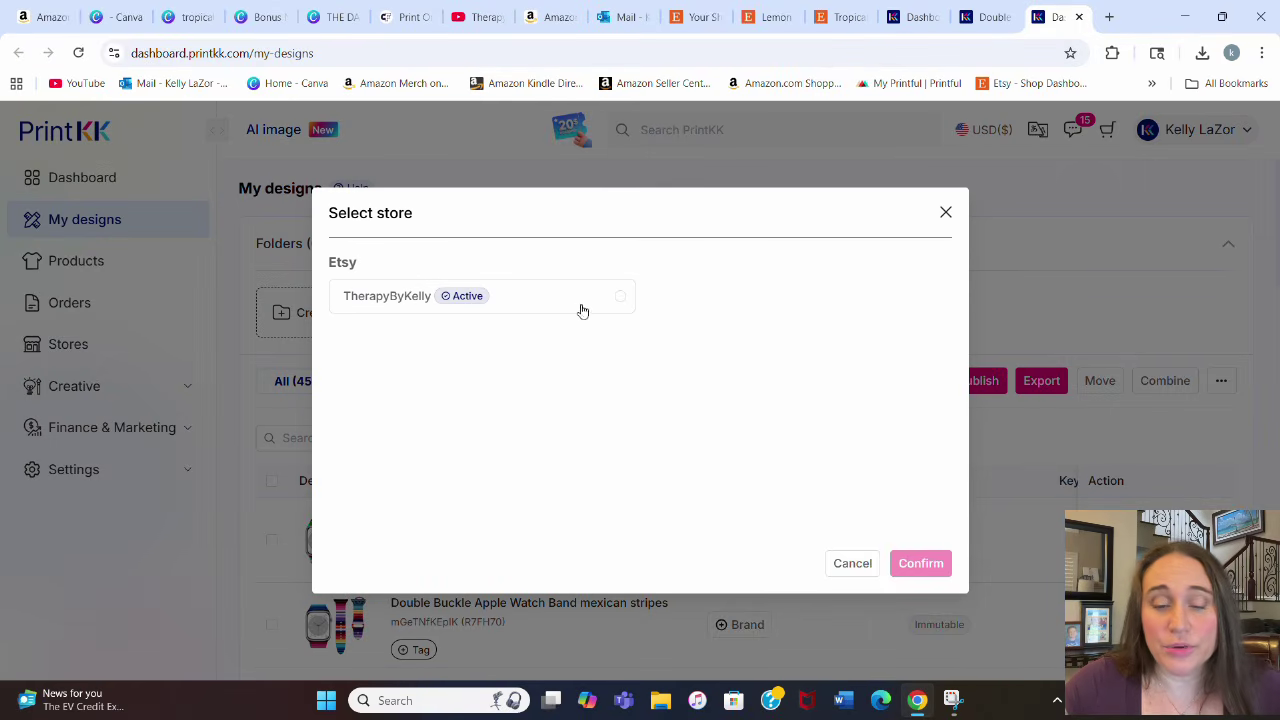
left_click(621, 298)
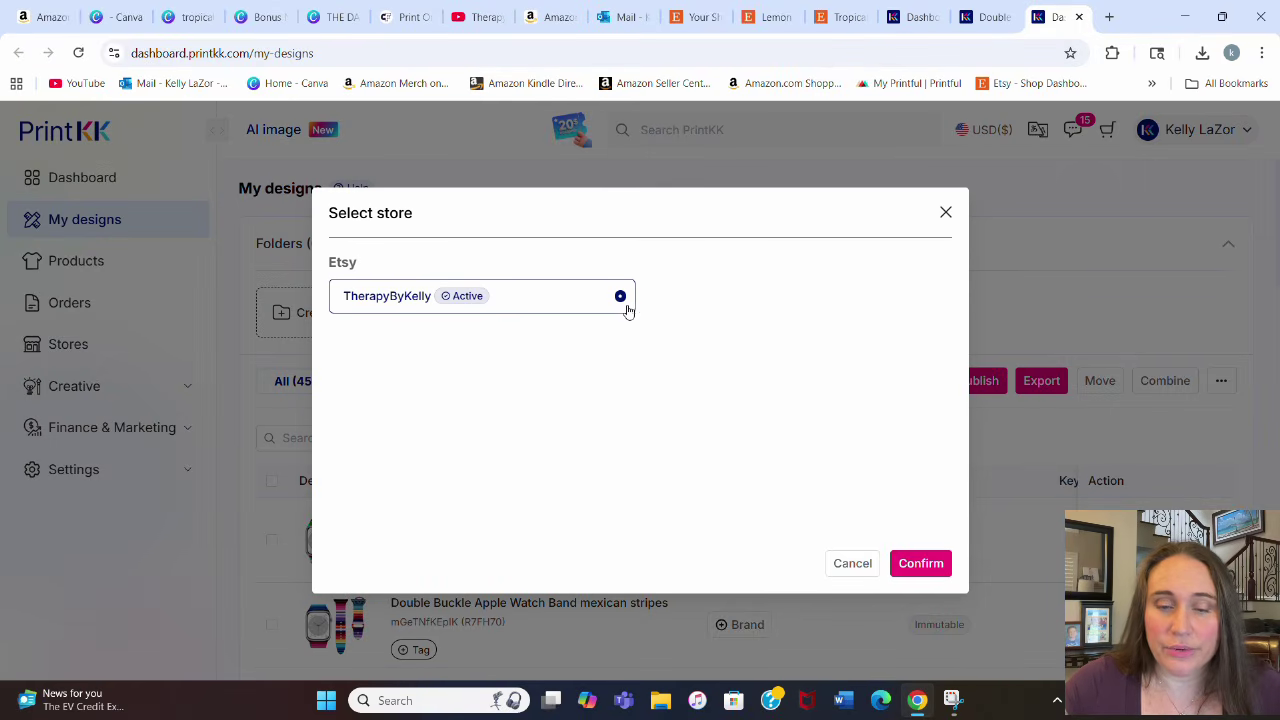
left_click(921, 564)
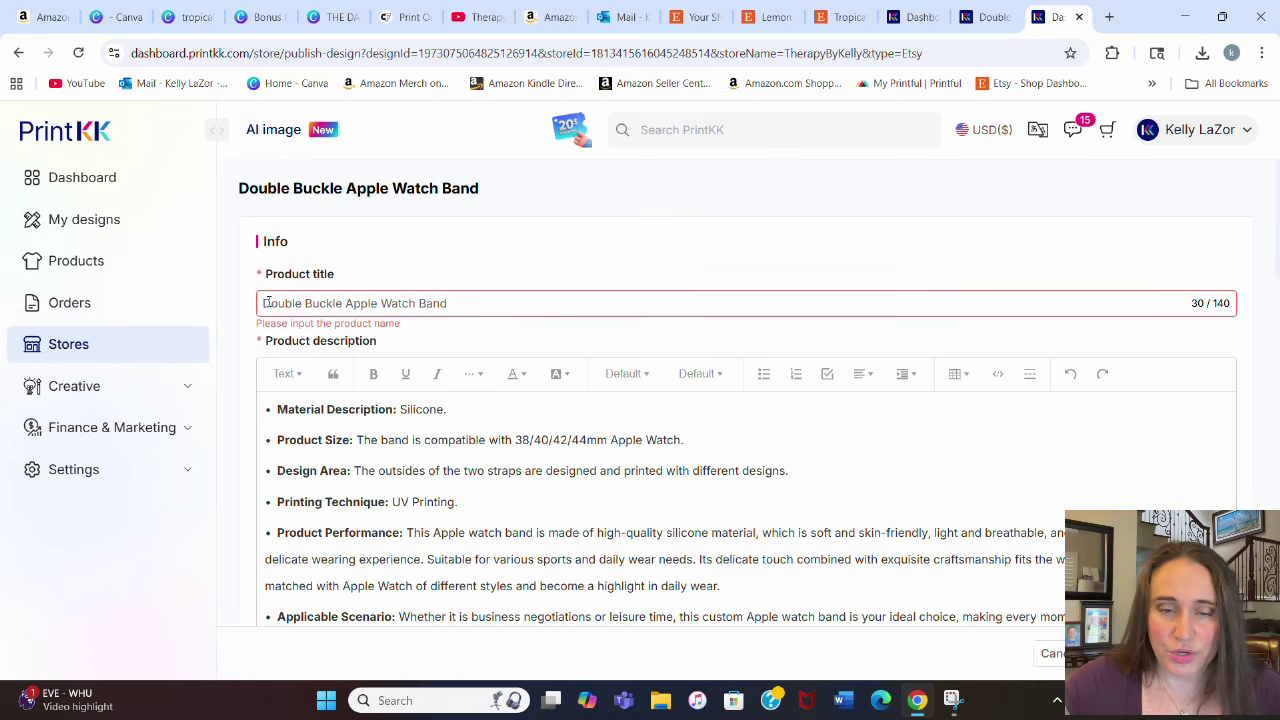
Title the product "Tropical Flower Double Buckle Apple Watch Band" and deselect Economy (By sea) and Express shipping, keeping Standard
type("Tropical ")
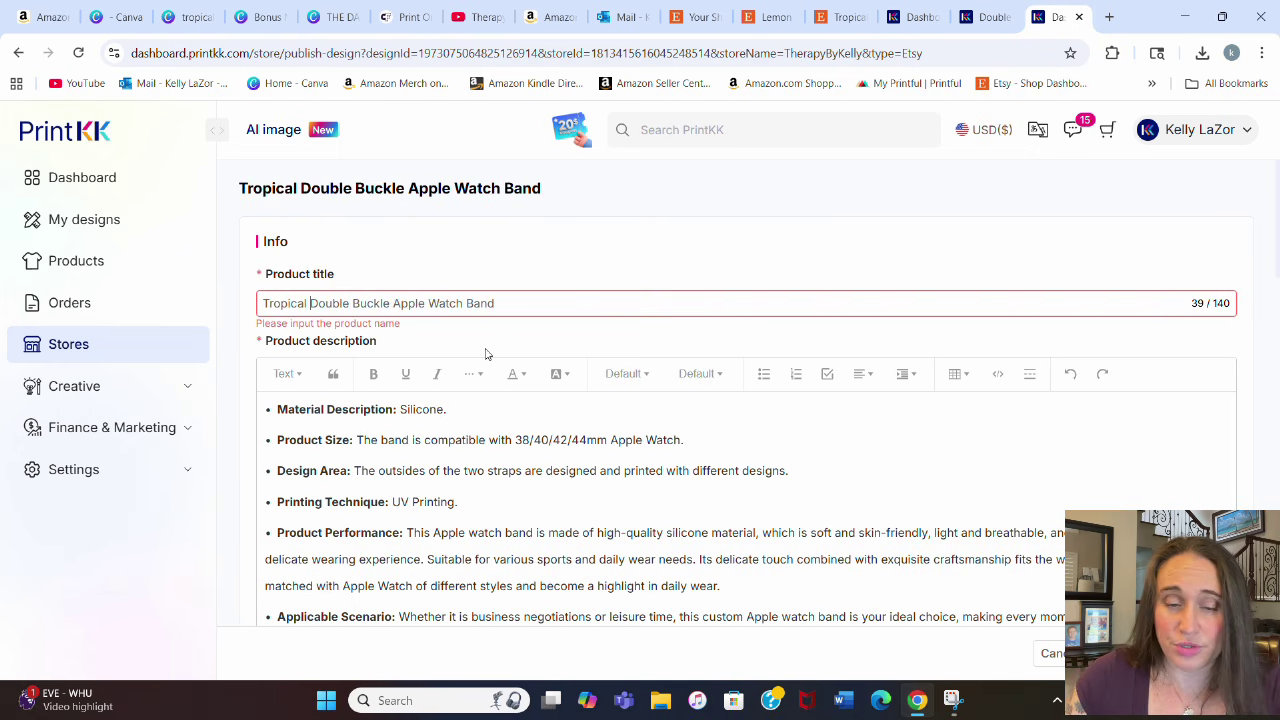
type("Flower")
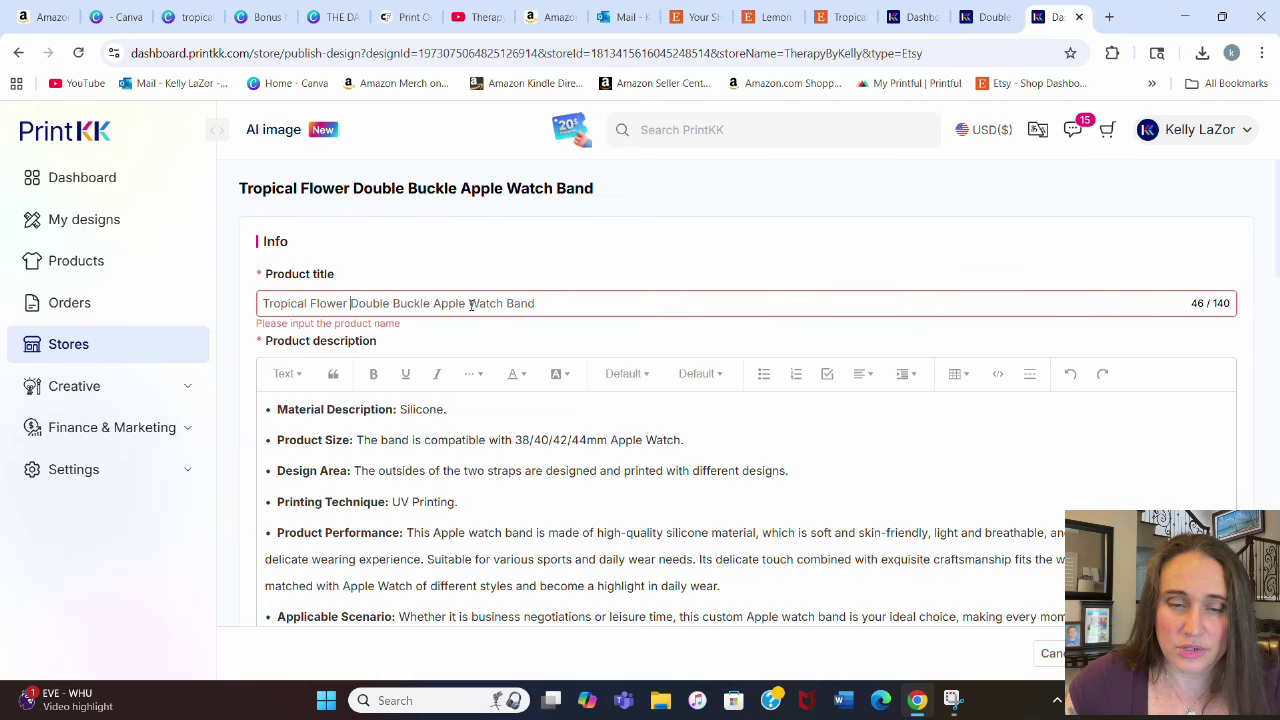
scroll(700, 285, "down", 5)
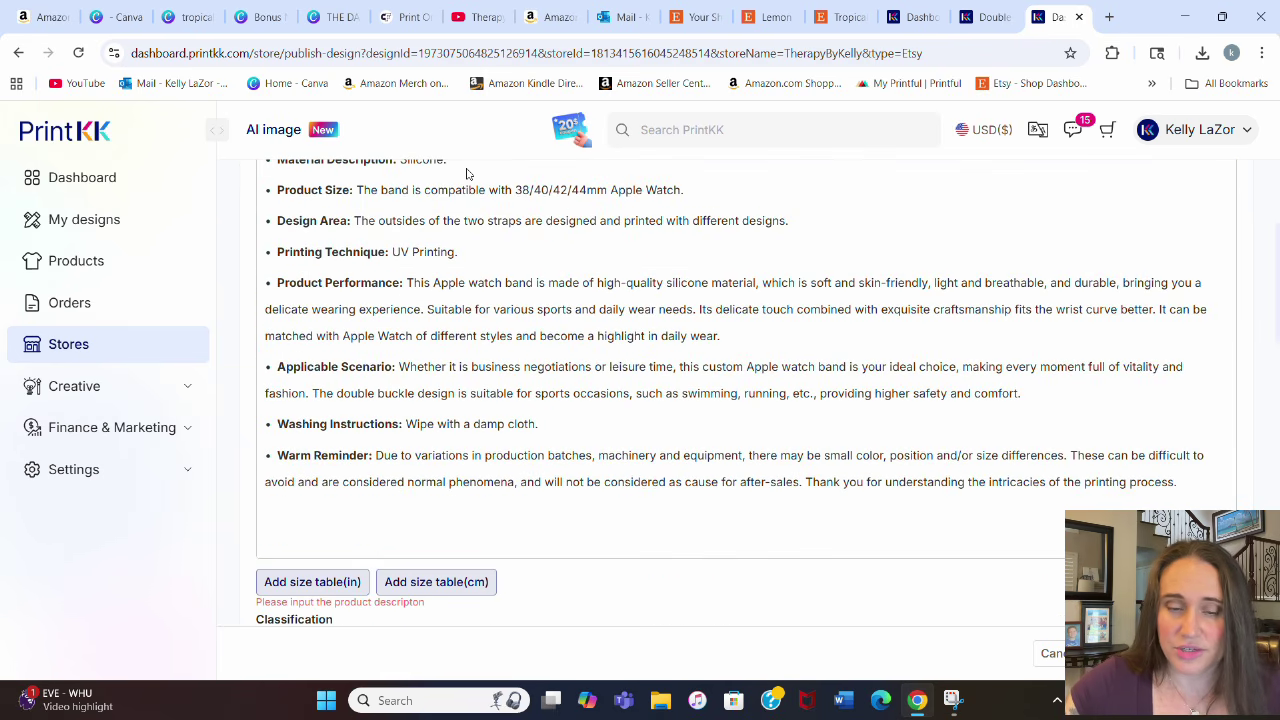
scroll(363, 442, "down", 3)
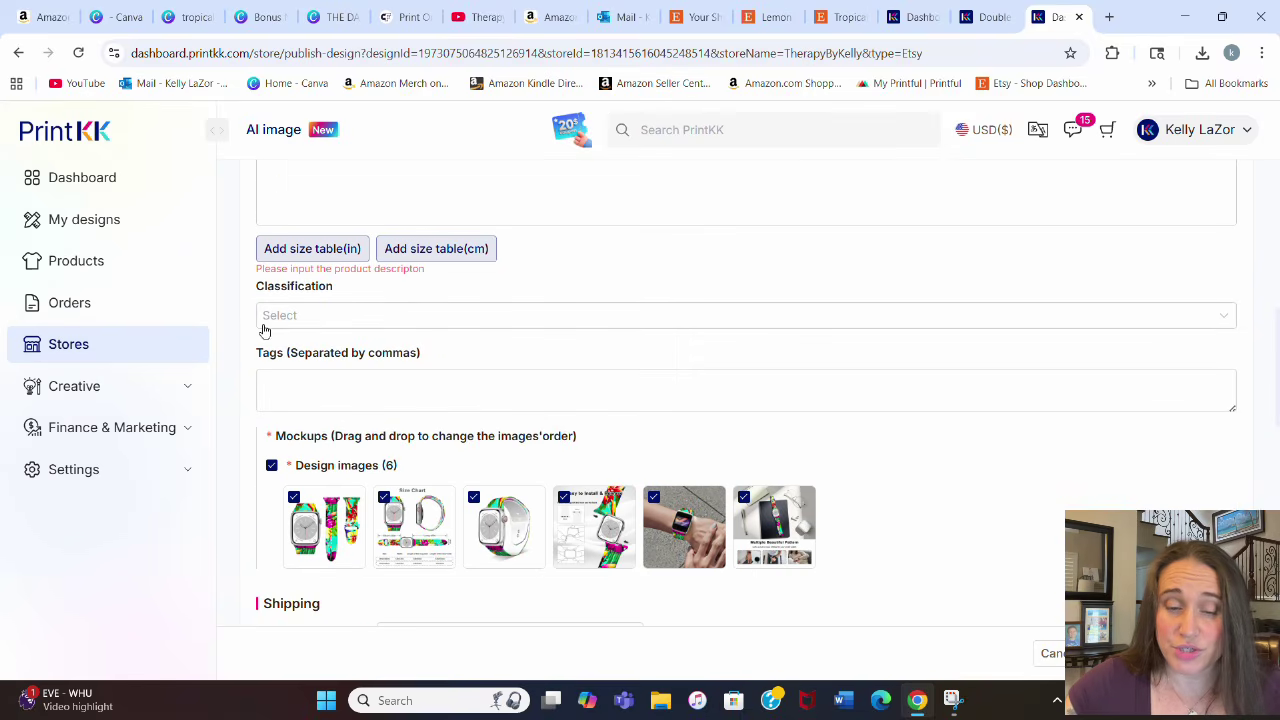
scroll(300, 260, "down", 1)
scroll(417, 280, "down", 1)
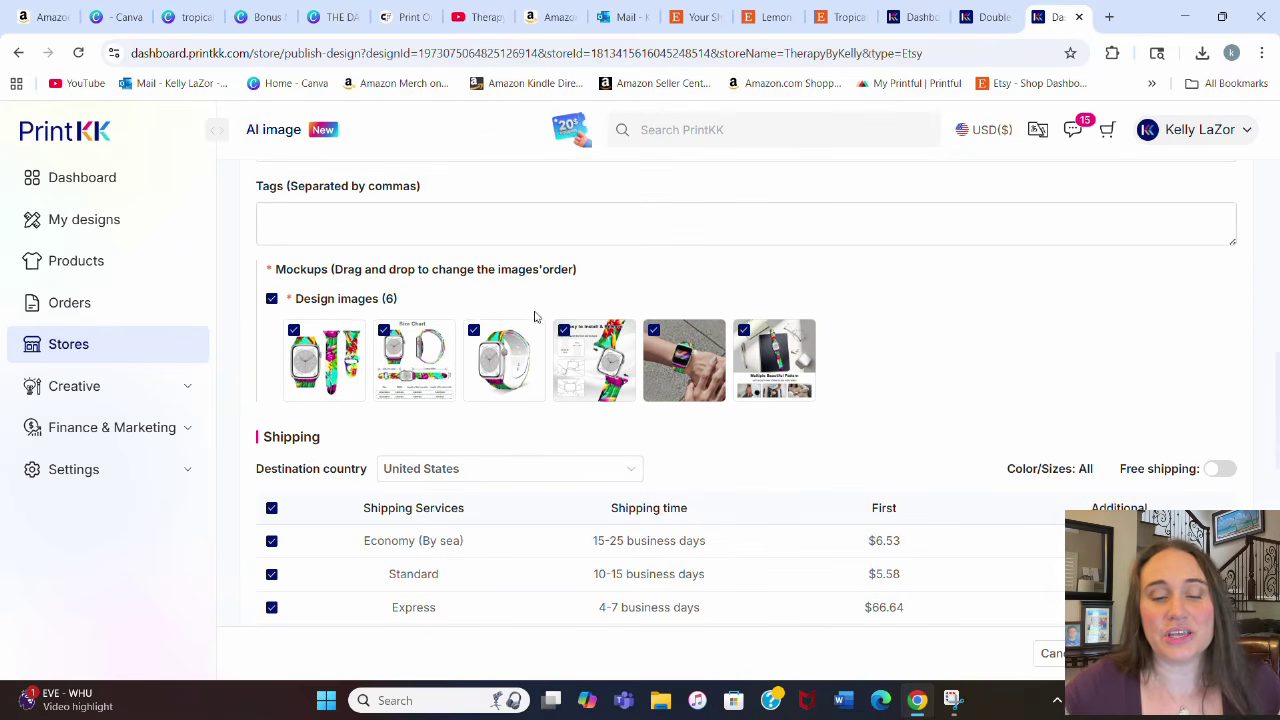
scroll(1200, 329, "down", 2)
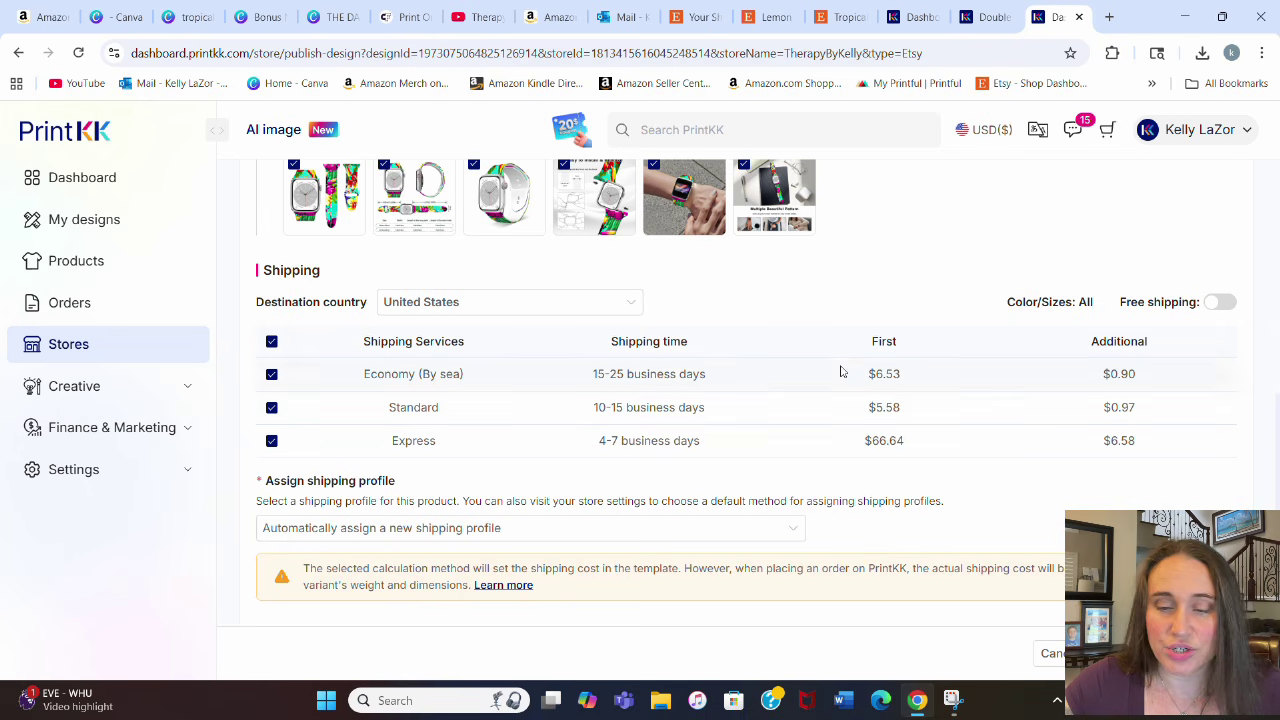
left_click(271, 375)
left_click(271, 442)
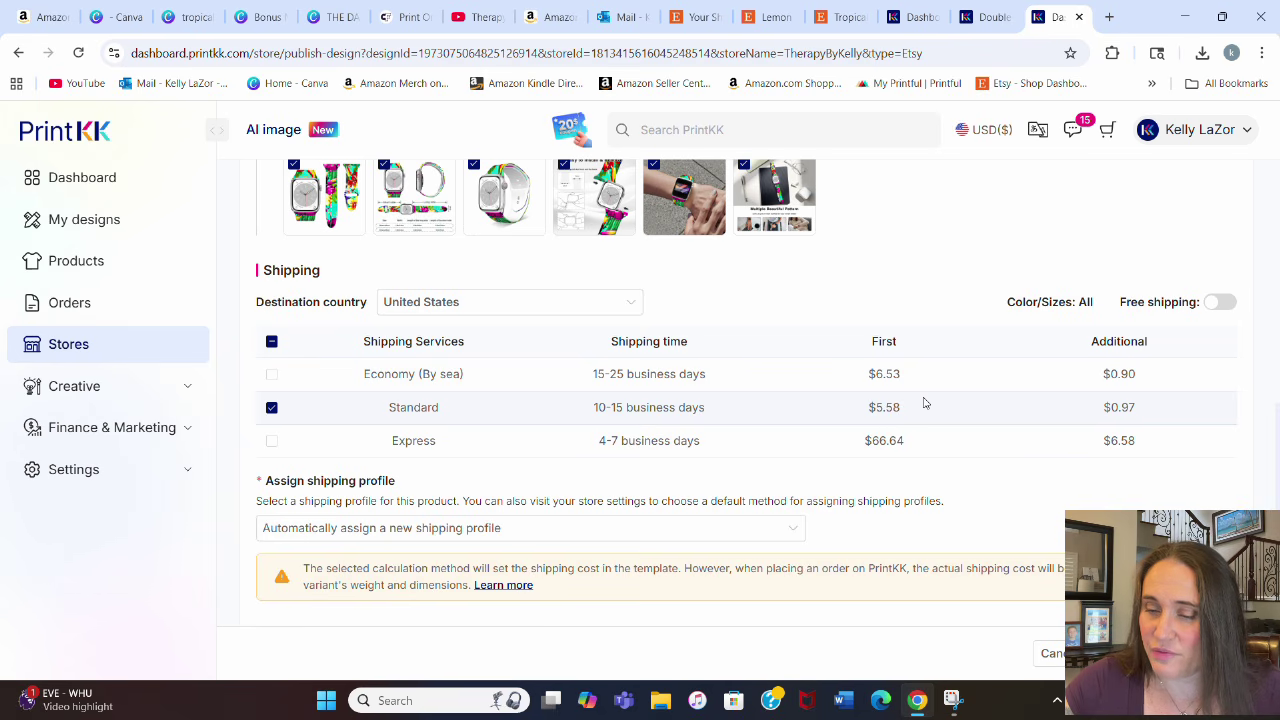
Set the retail price of both the 38mm40mm and 42mm44mm variants to 17.32 and publish the product as a draft
scroll(925, 403, "down", 4)
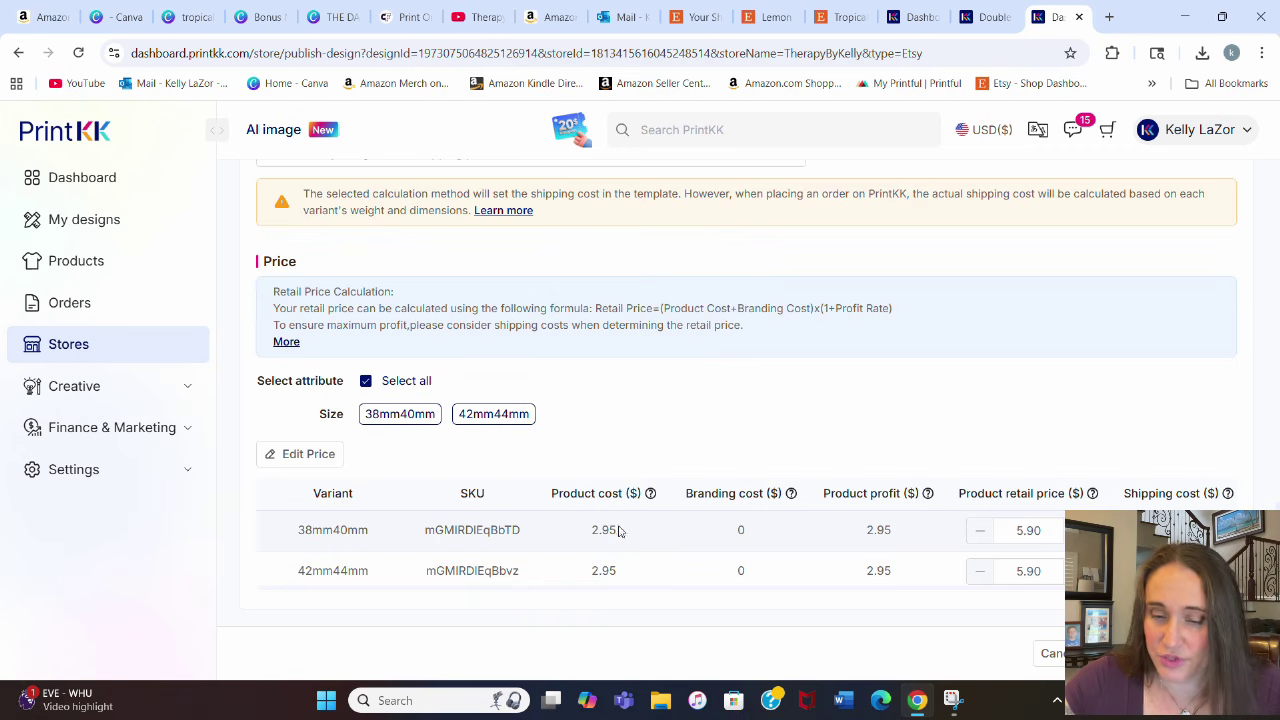
scroll(754, 491, "up", 3)
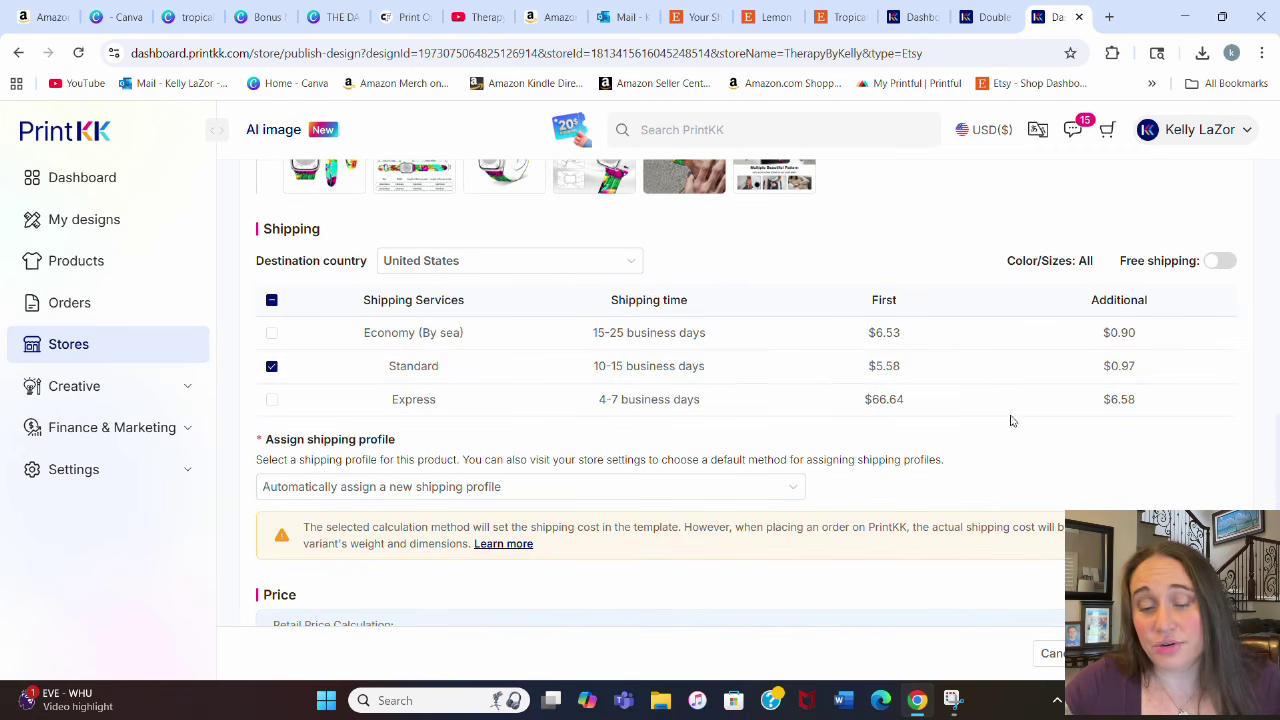
scroll(906, 373, "down", 3)
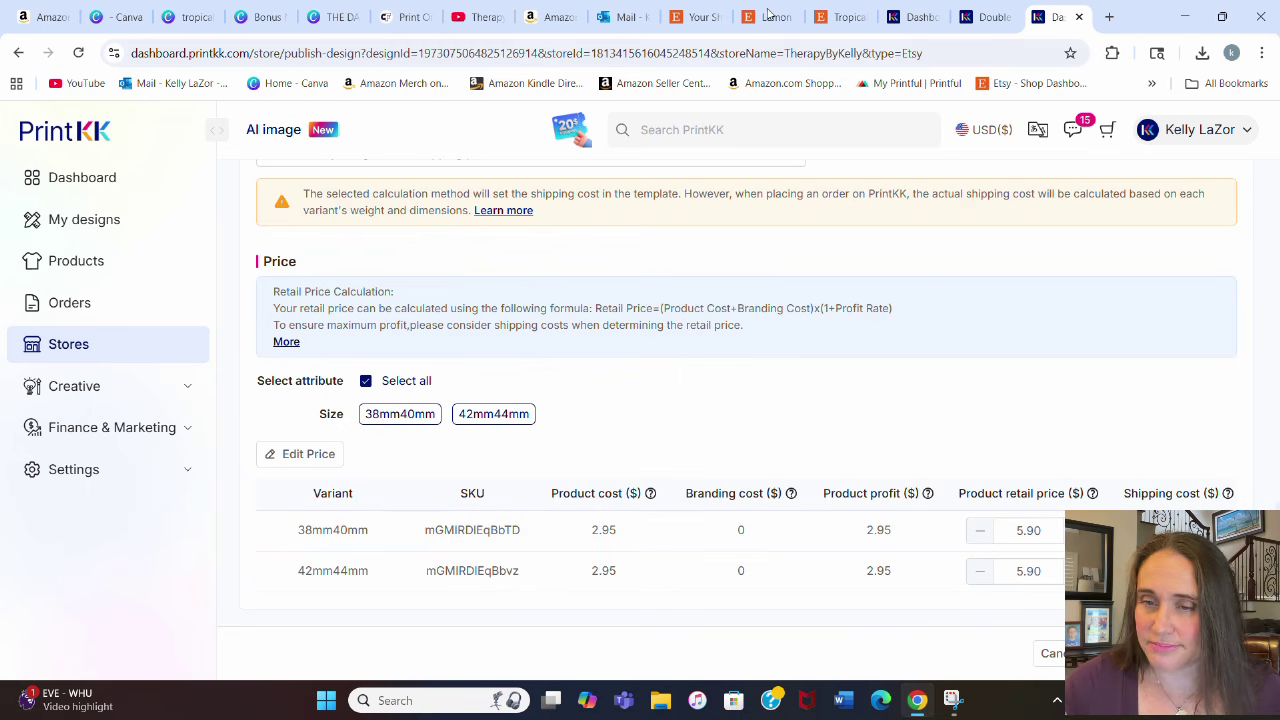
double_click(1028, 530)
type("17.32")
double_click(1028, 570)
type("17.32")
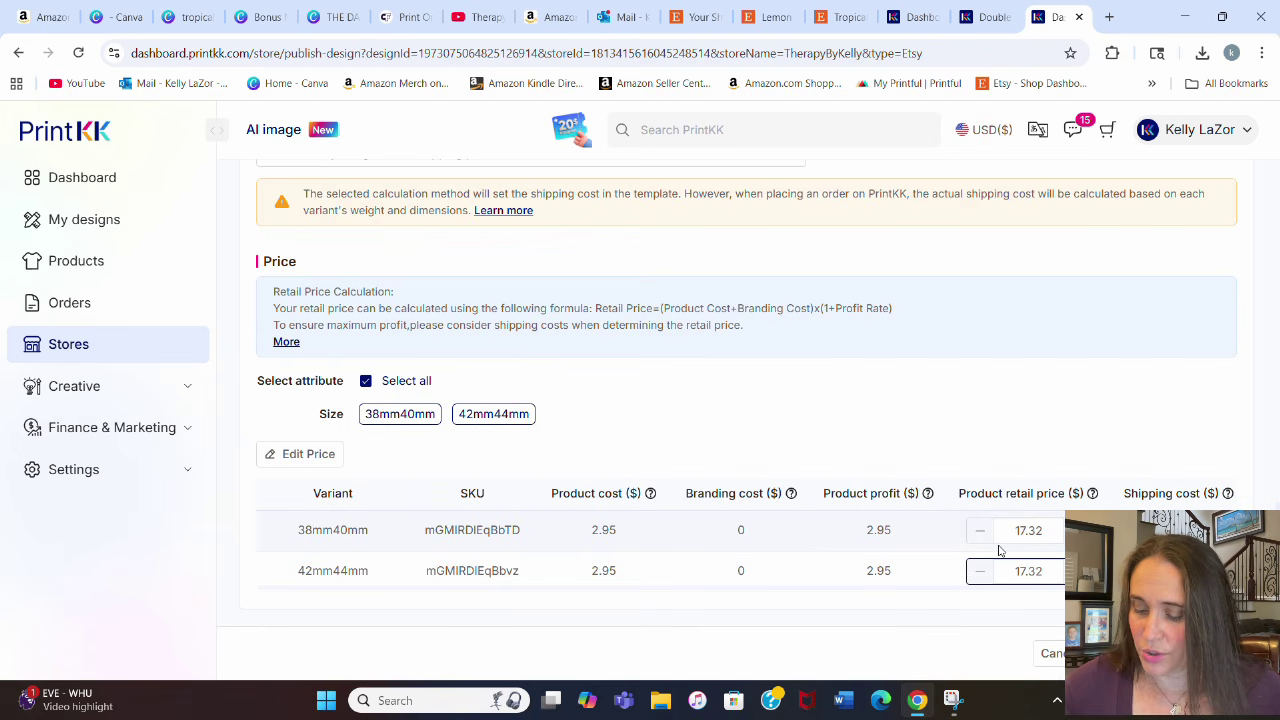
left_click(1106, 351)
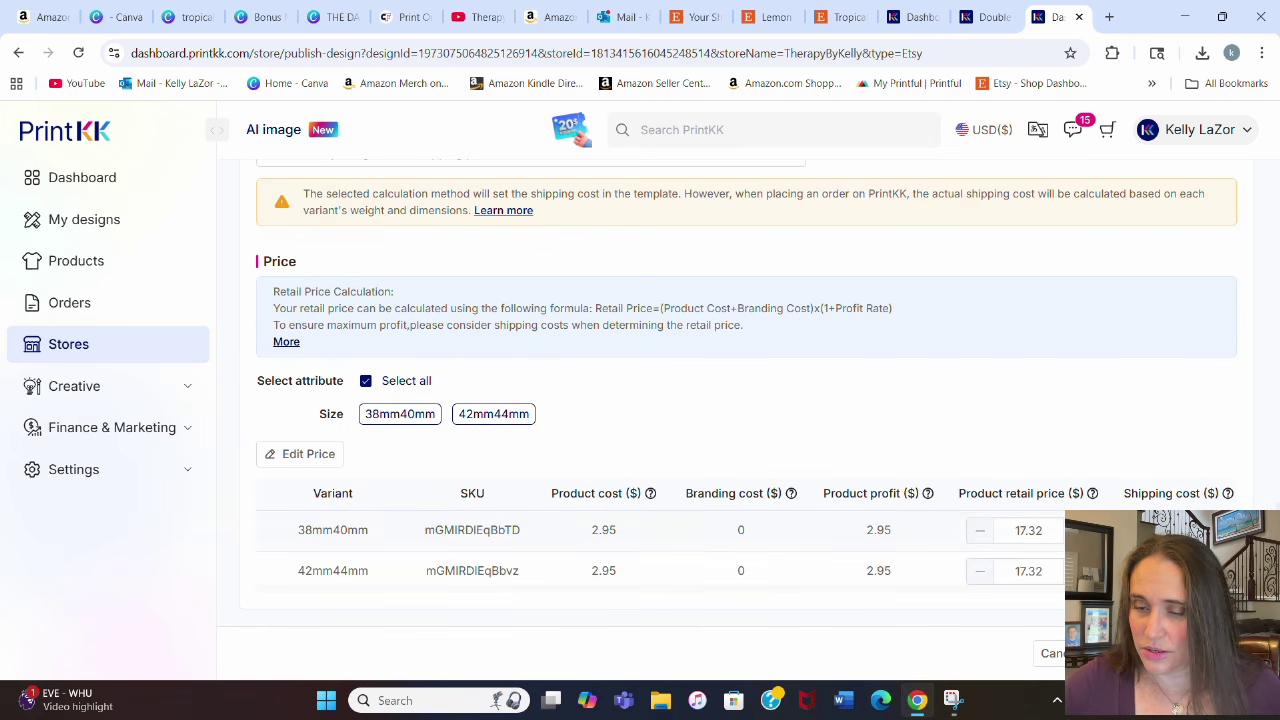
left_click(1150, 653)
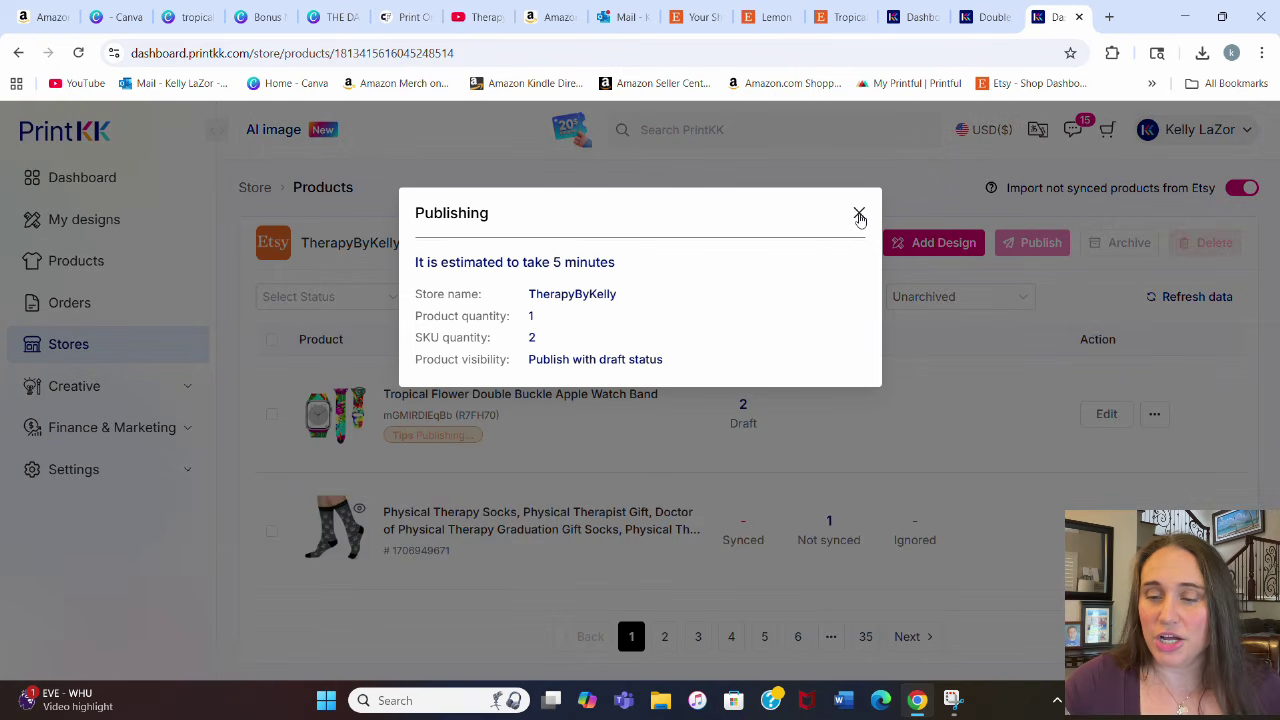
left_click(859, 216)
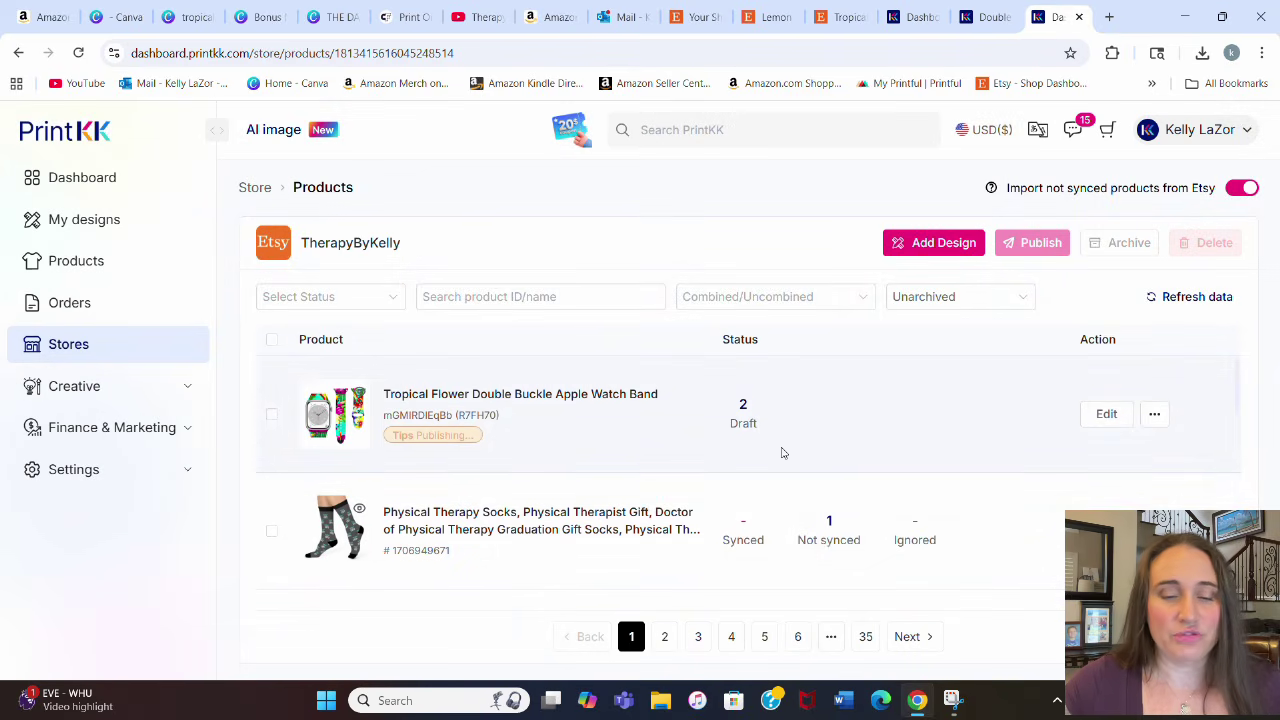
Download the first mockup image of the tropical flowers watch band from the saved designs
left_click(76, 264)
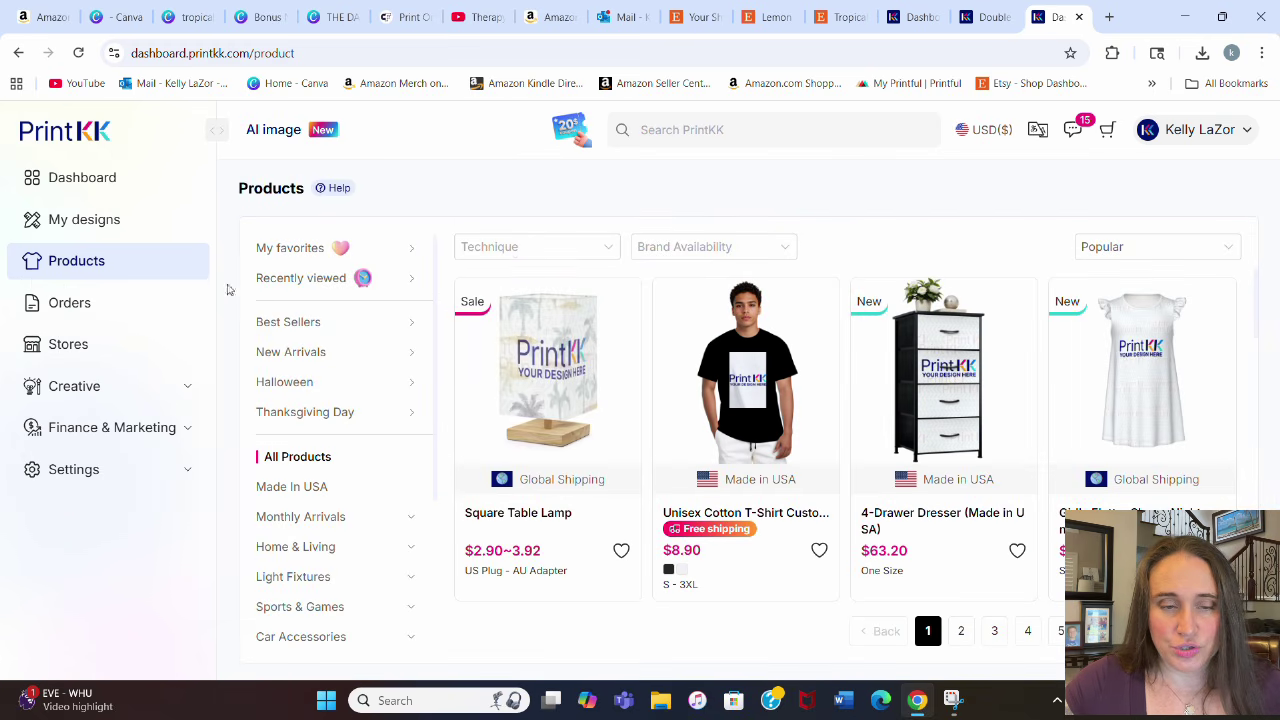
left_click(100, 221)
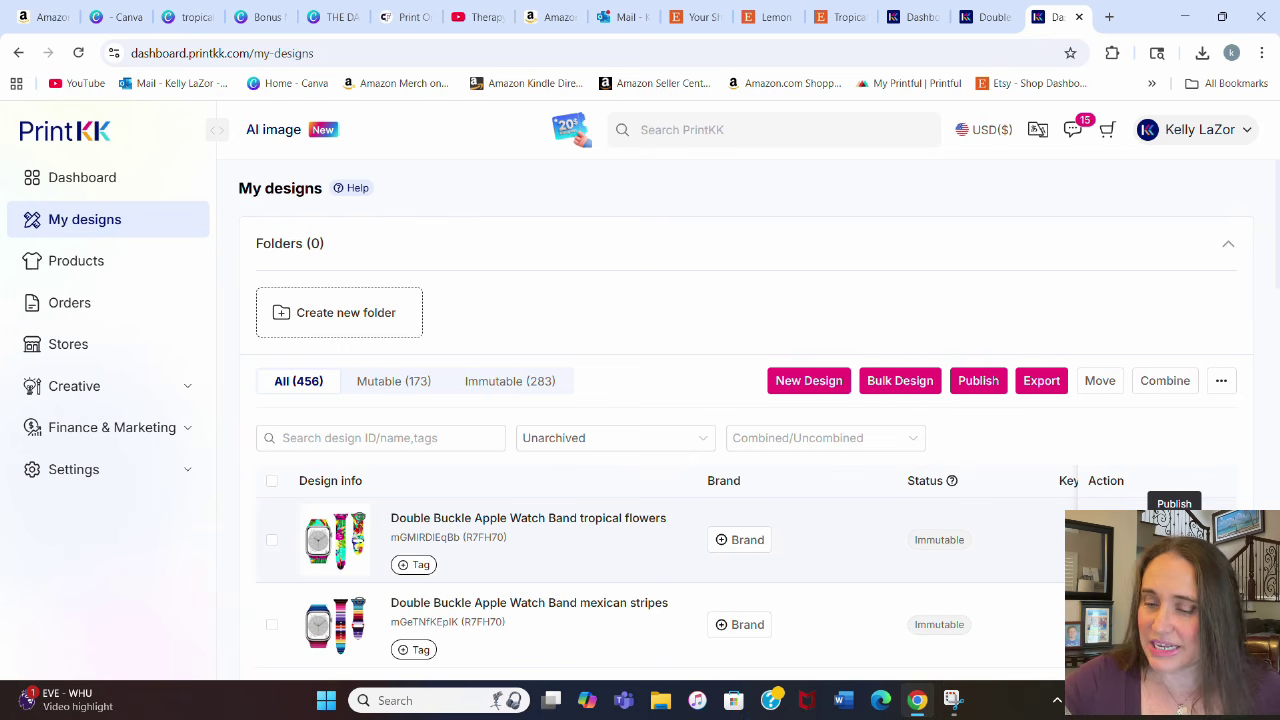
left_click(1221, 380)
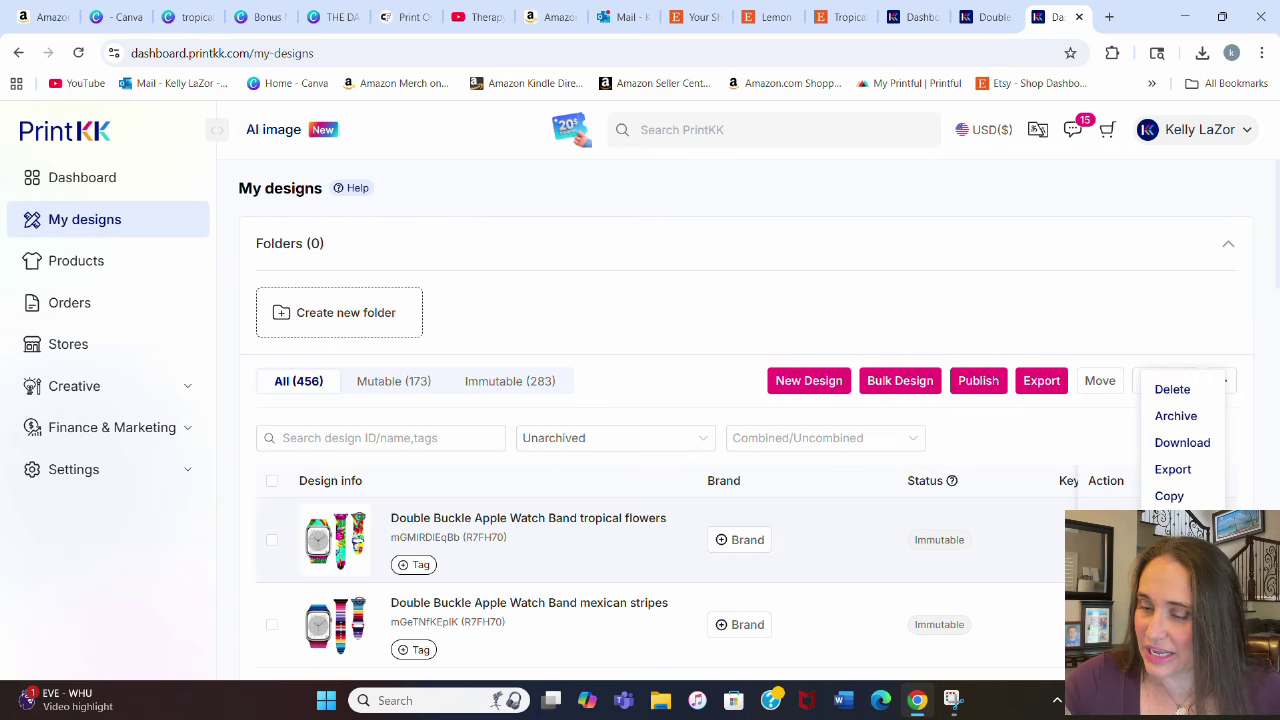
left_click(1180, 443)
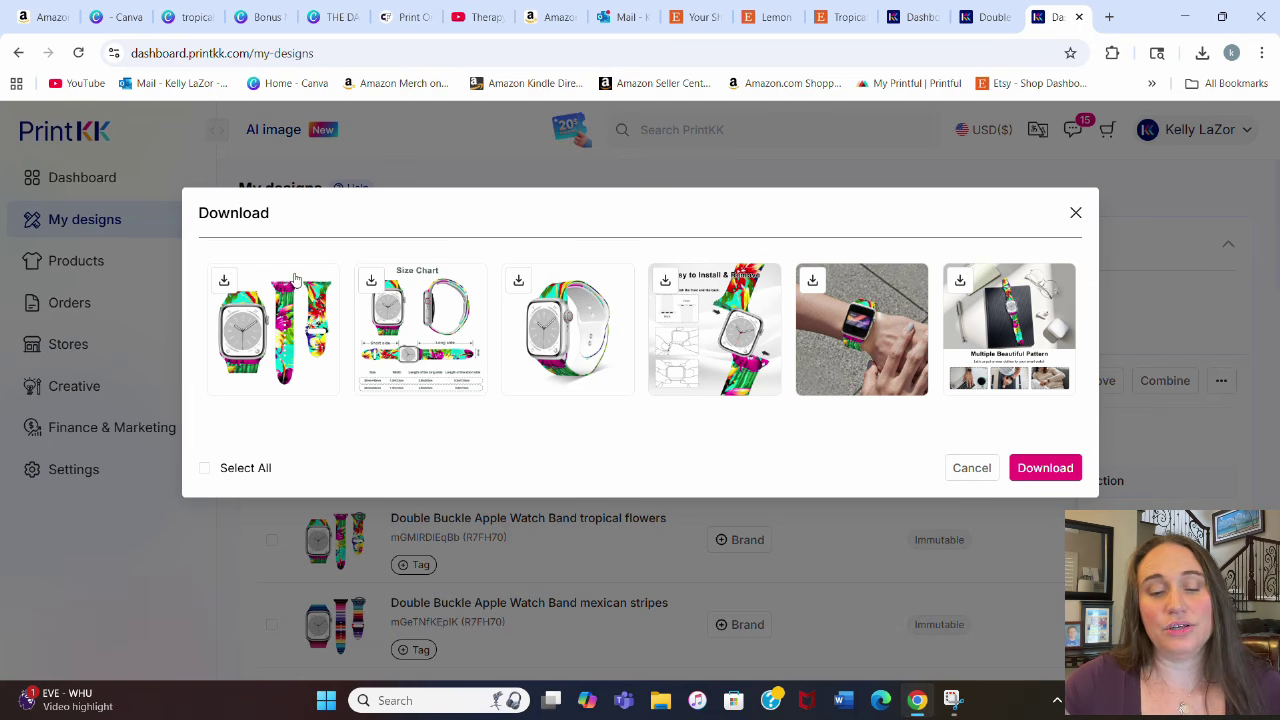
left_click(225, 281)
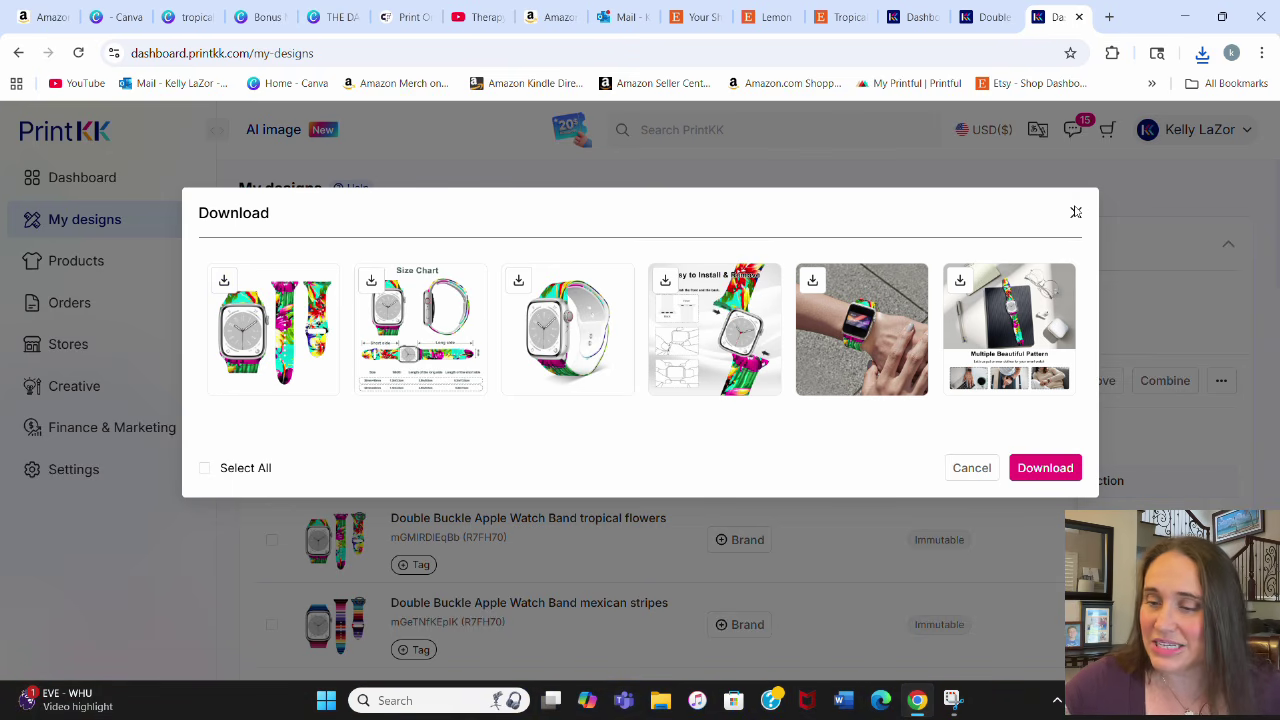
left_click(1075, 211)
Switch to Canva and create a new blank design using the recent 5000 × 5000 px size
left_click(126, 16)
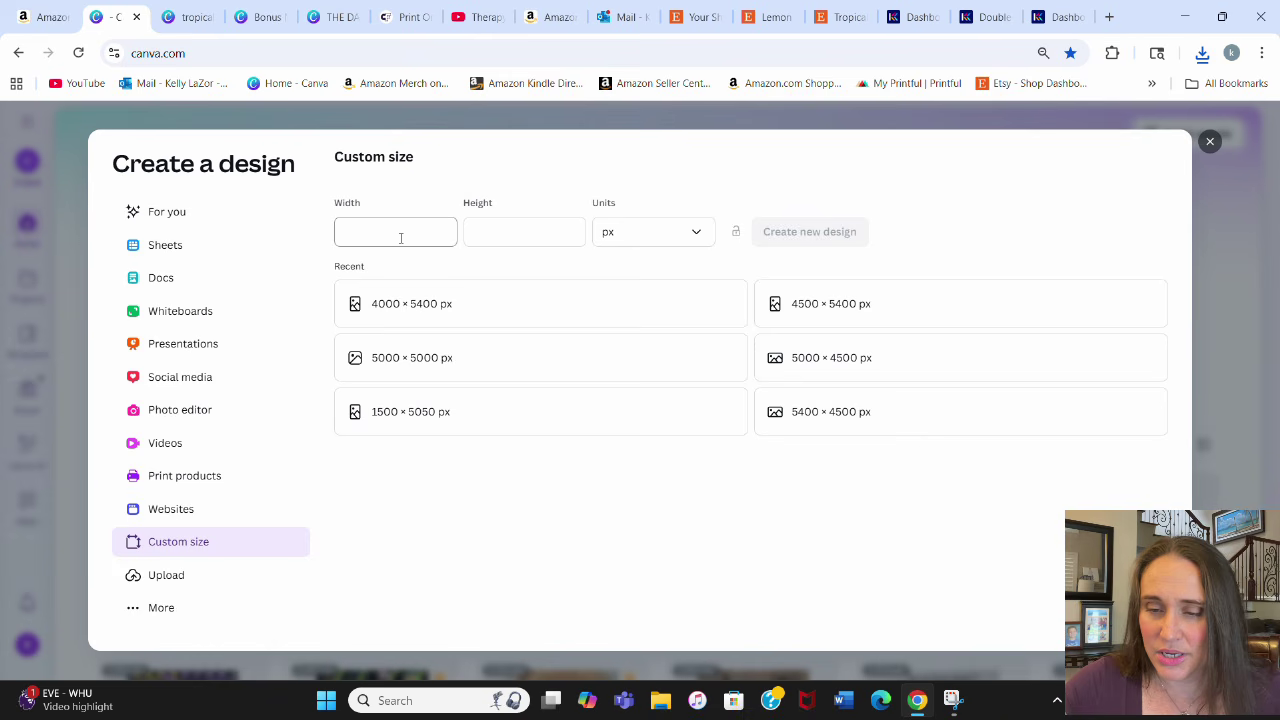
left_click(364, 362)
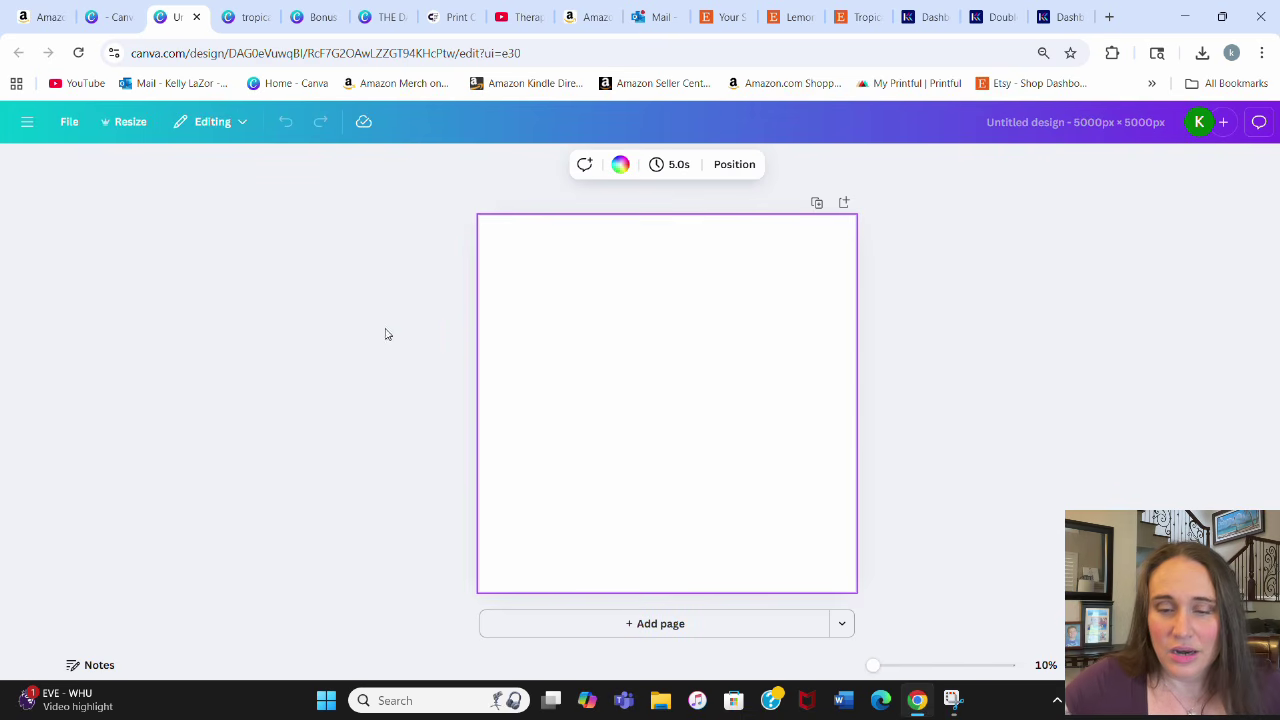
Search the design elements for "granite" and show all matching photos
left_click(27, 230)
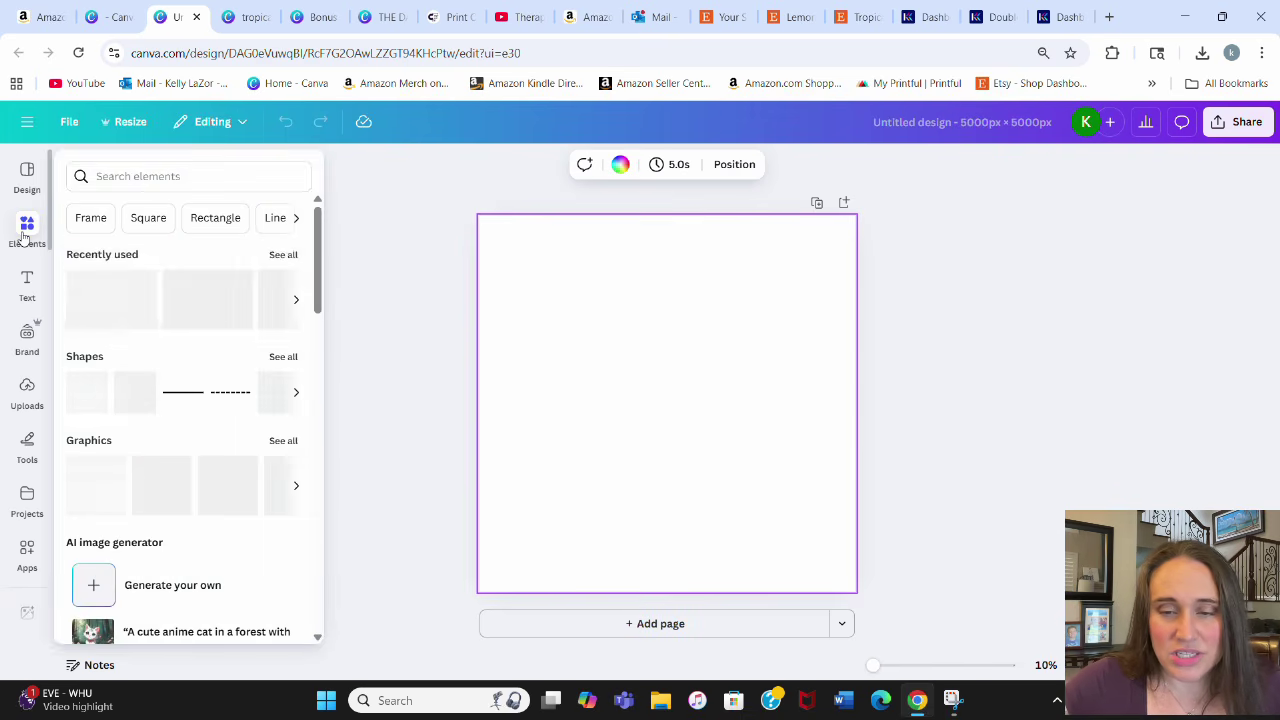
left_click(112, 177)
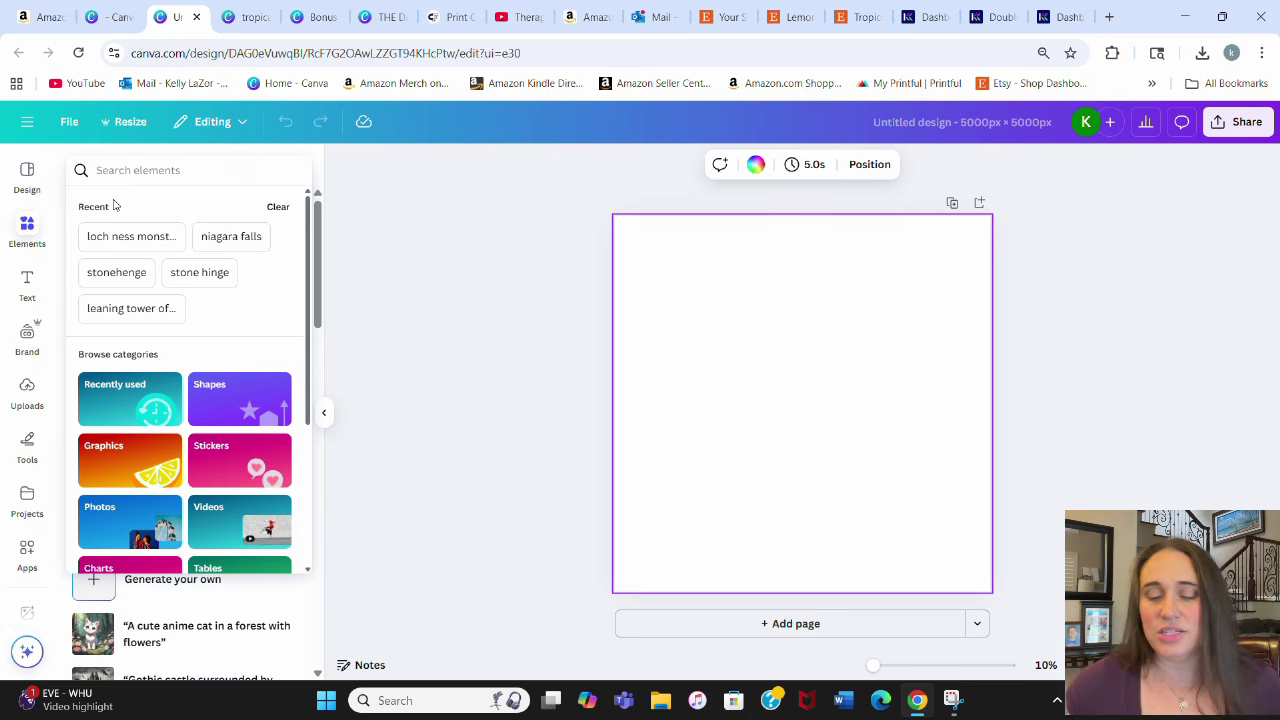
type("grant")
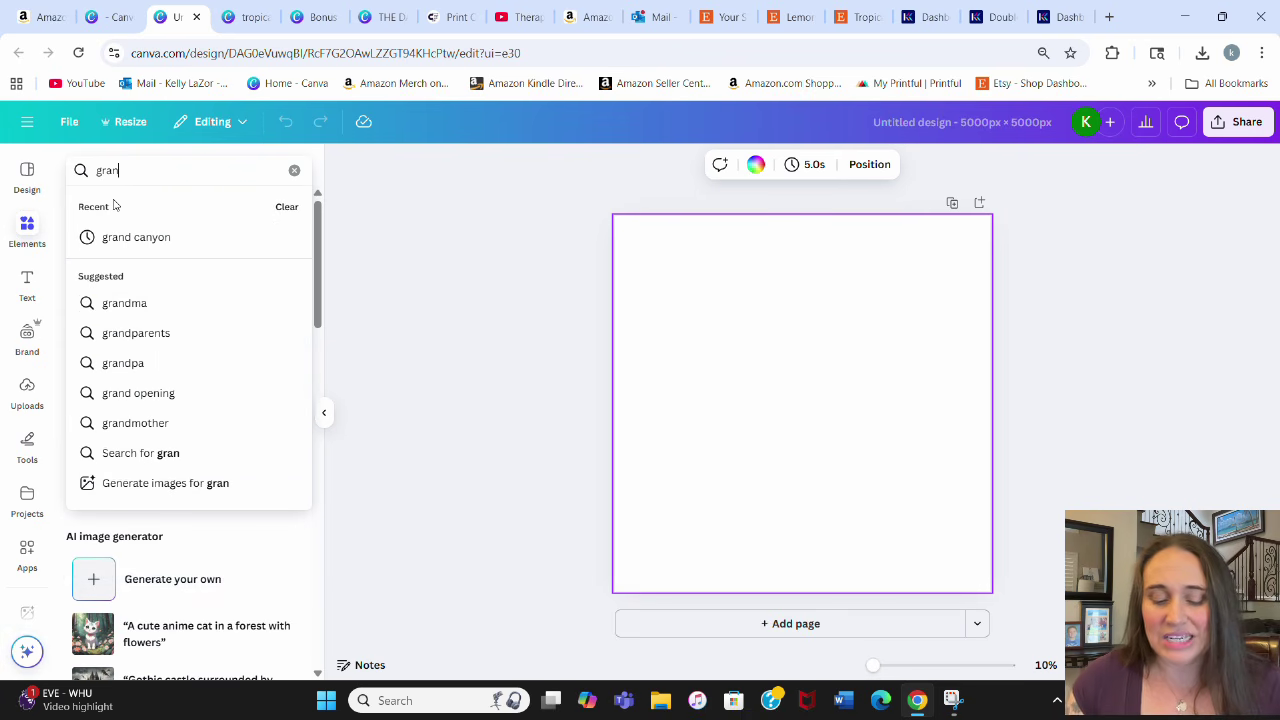
key("BackSpace")
type("ite")
key("Return")
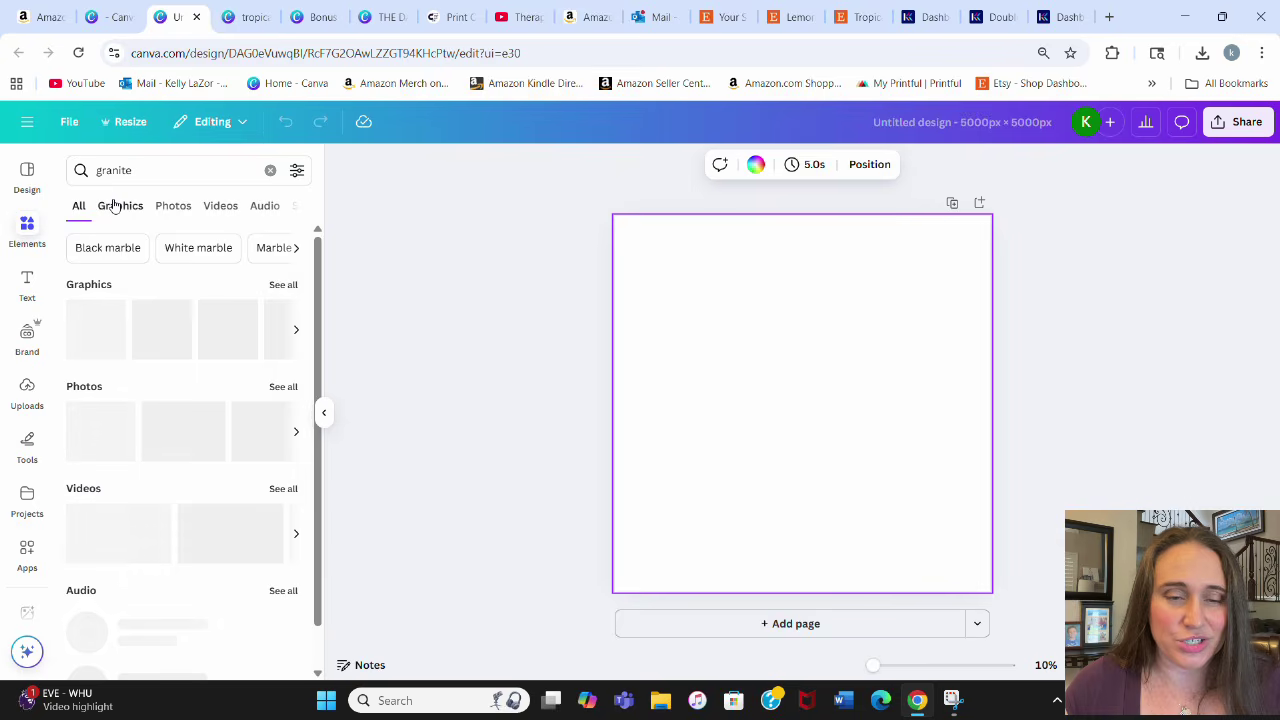
left_click(283, 387)
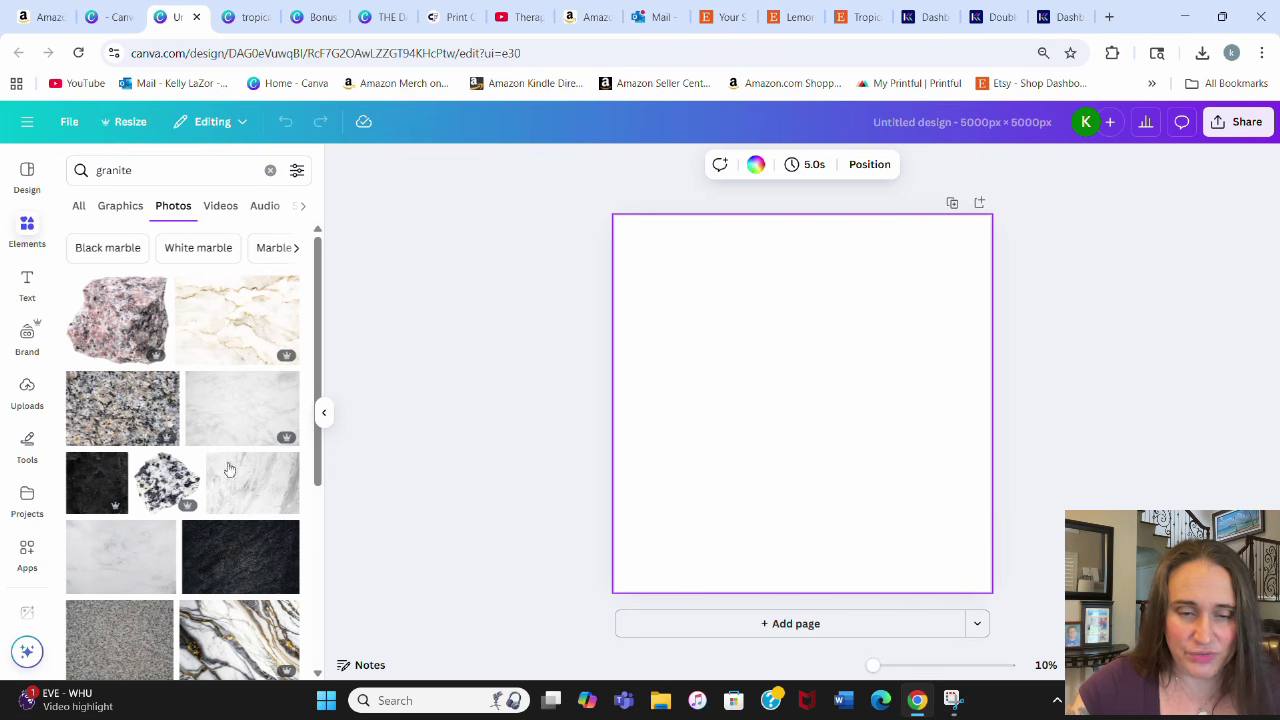
Add the pale marble photo with pinkish-brown veins to the page and enlarge it to cover the whole canvas
scroll(225, 533, "down", 1)
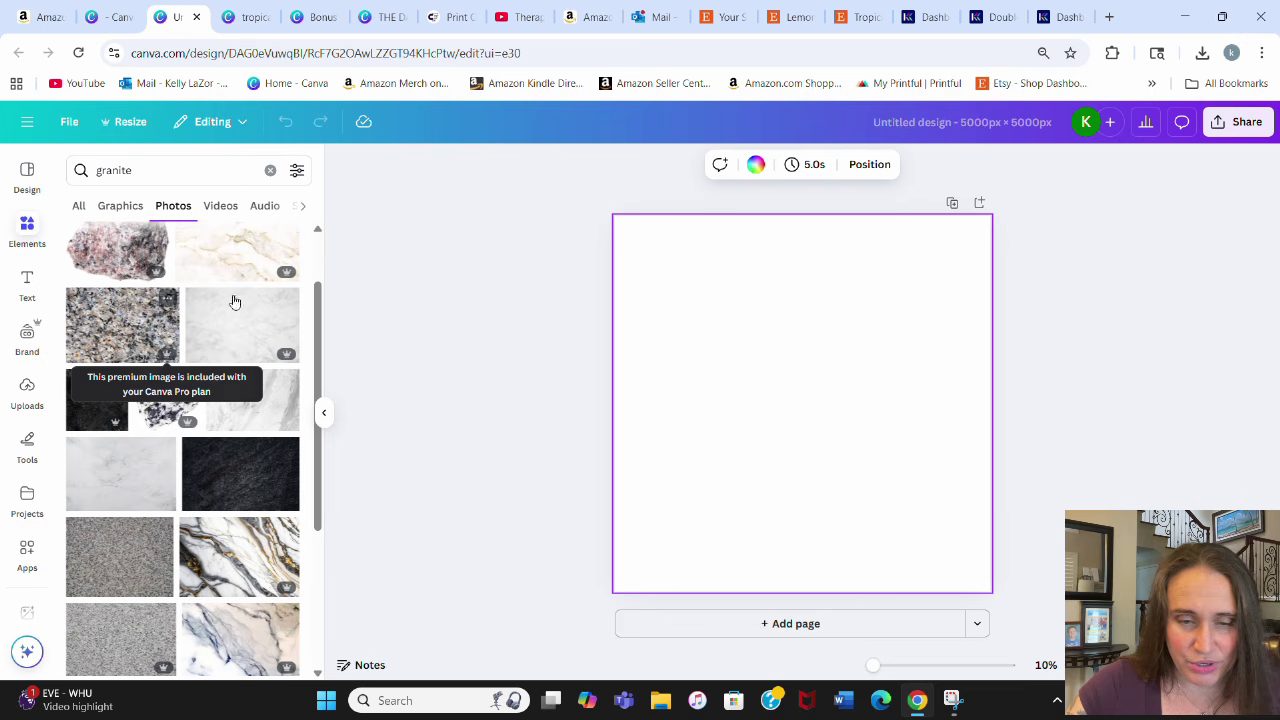
scroll(215, 385, "up", 1)
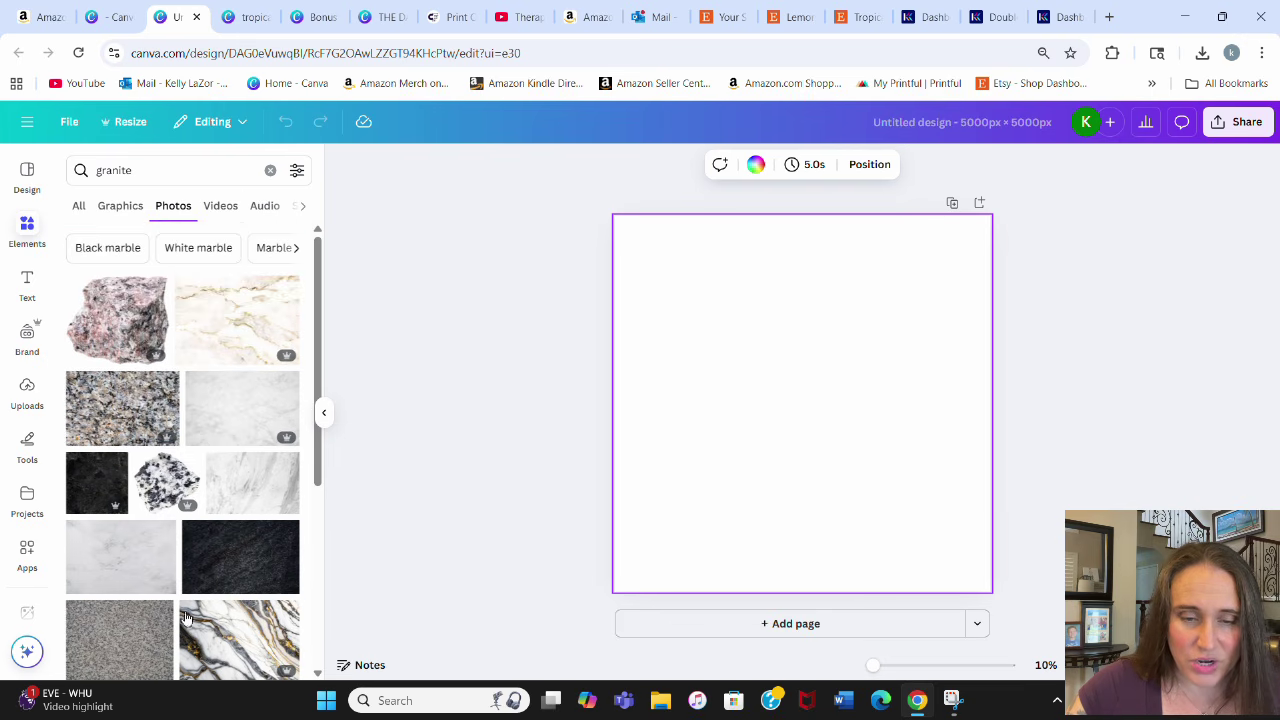
scroll(214, 372, "down", 1)
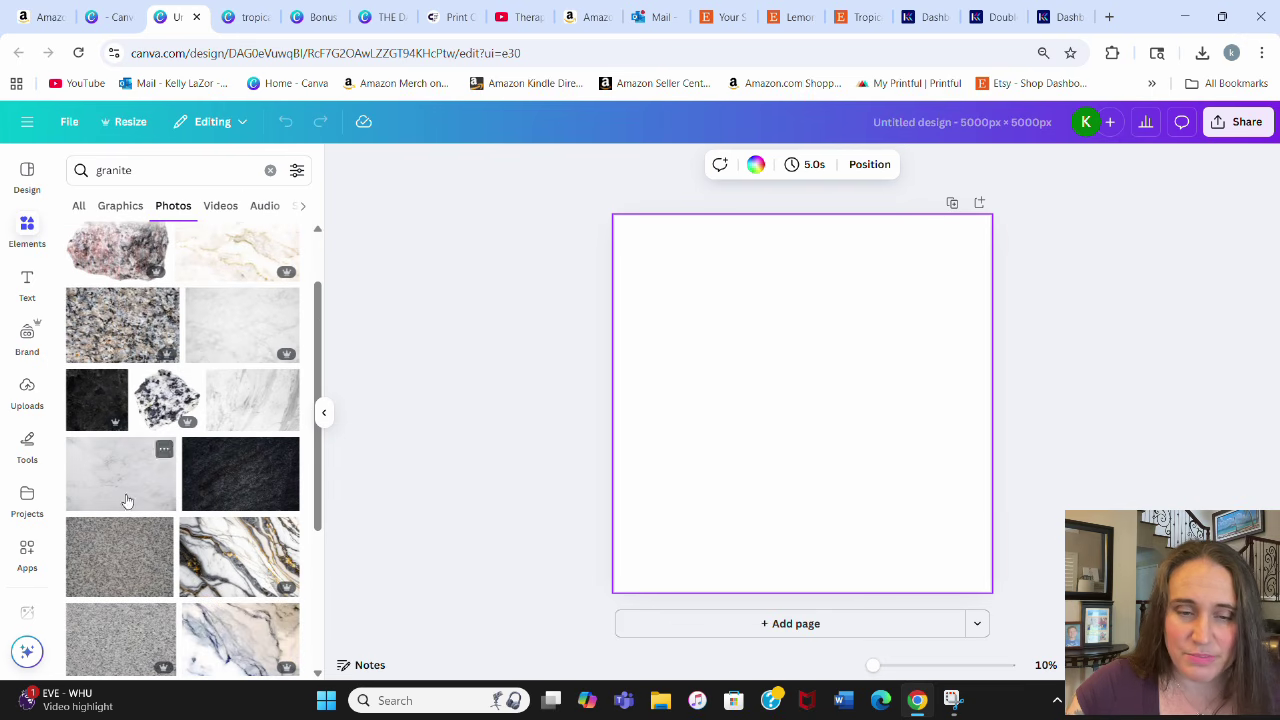
scroll(220, 390, "down", 3)
scroll(220, 388, "down", 1)
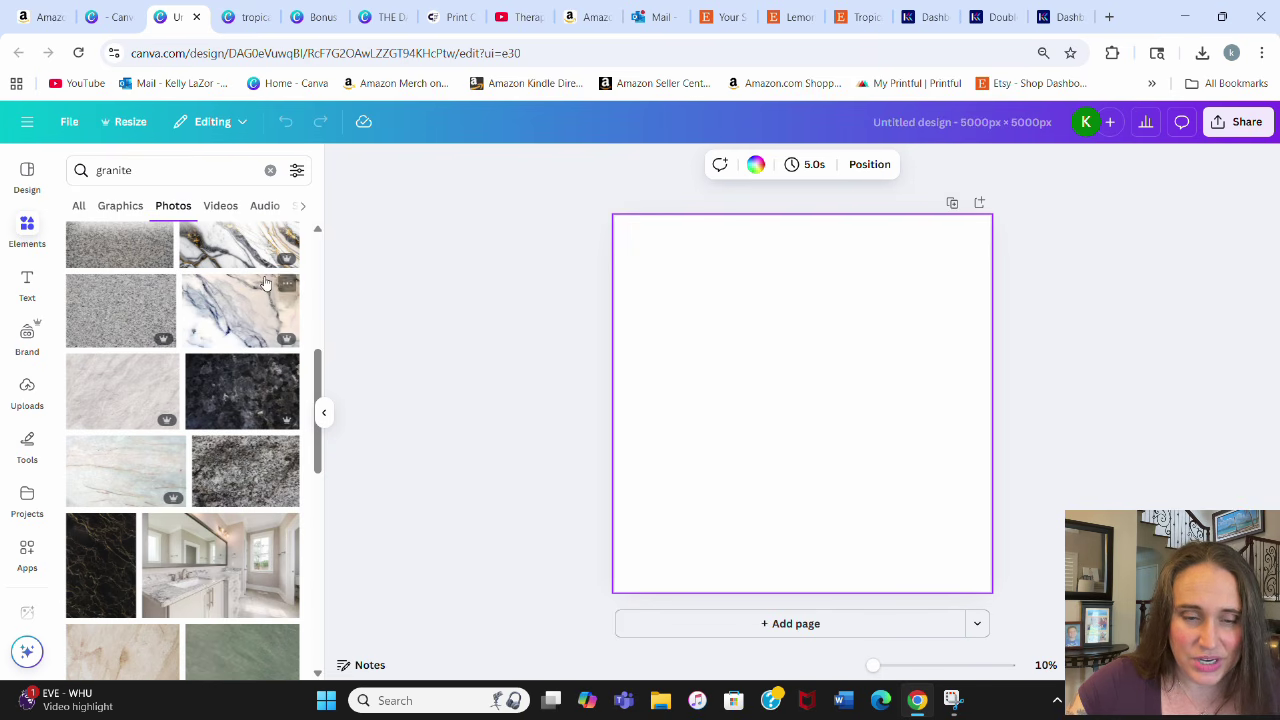
scroll(180, 440, "down", 2)
scroll(183, 462, "up", 2)
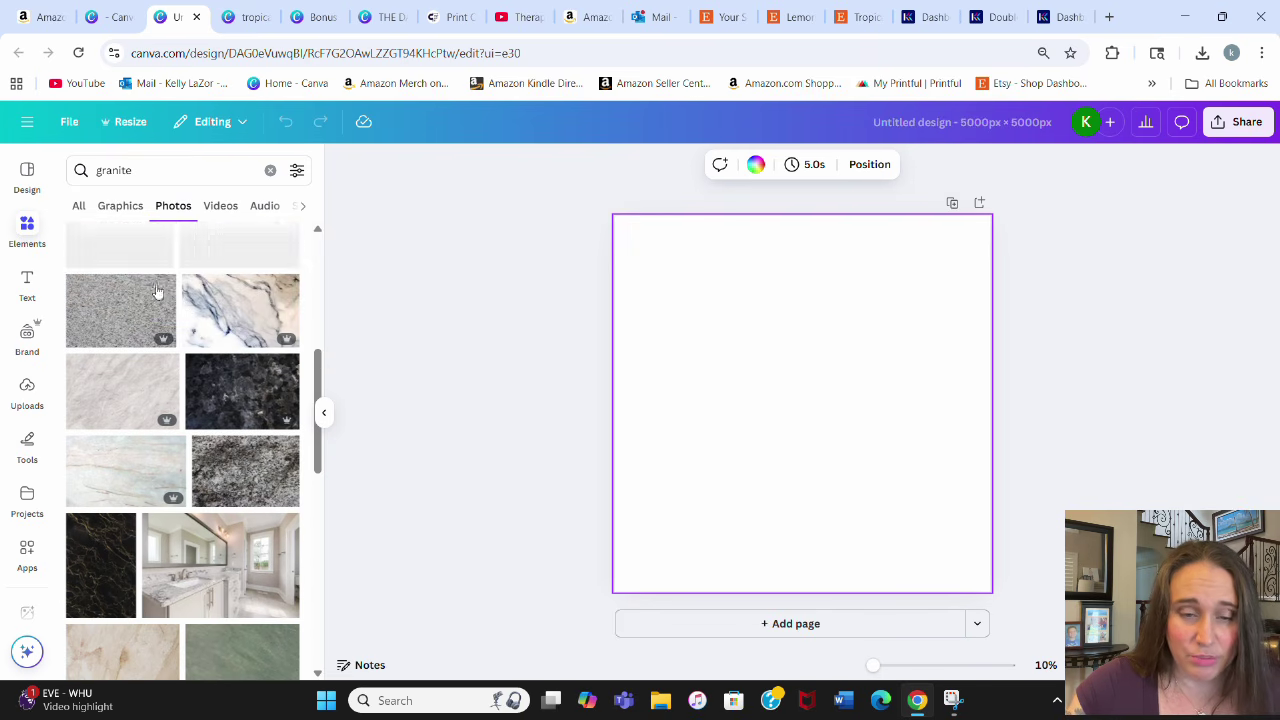
left_click(128, 465)
left_click_drag(900, 415, 850, 312)
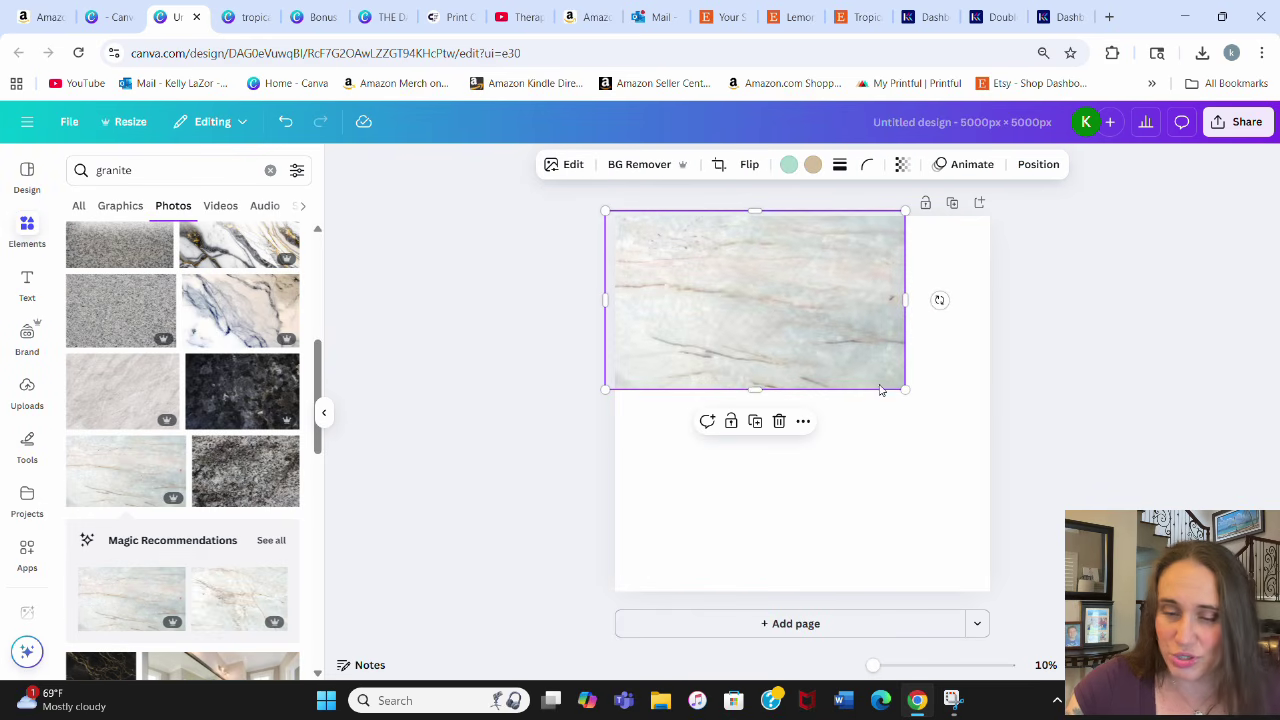
left_click_drag(905, 397, 1272, 607)
left_click_drag(1214, 716, 1208, 704)
left_click_drag(1195, 565, 1142, 561)
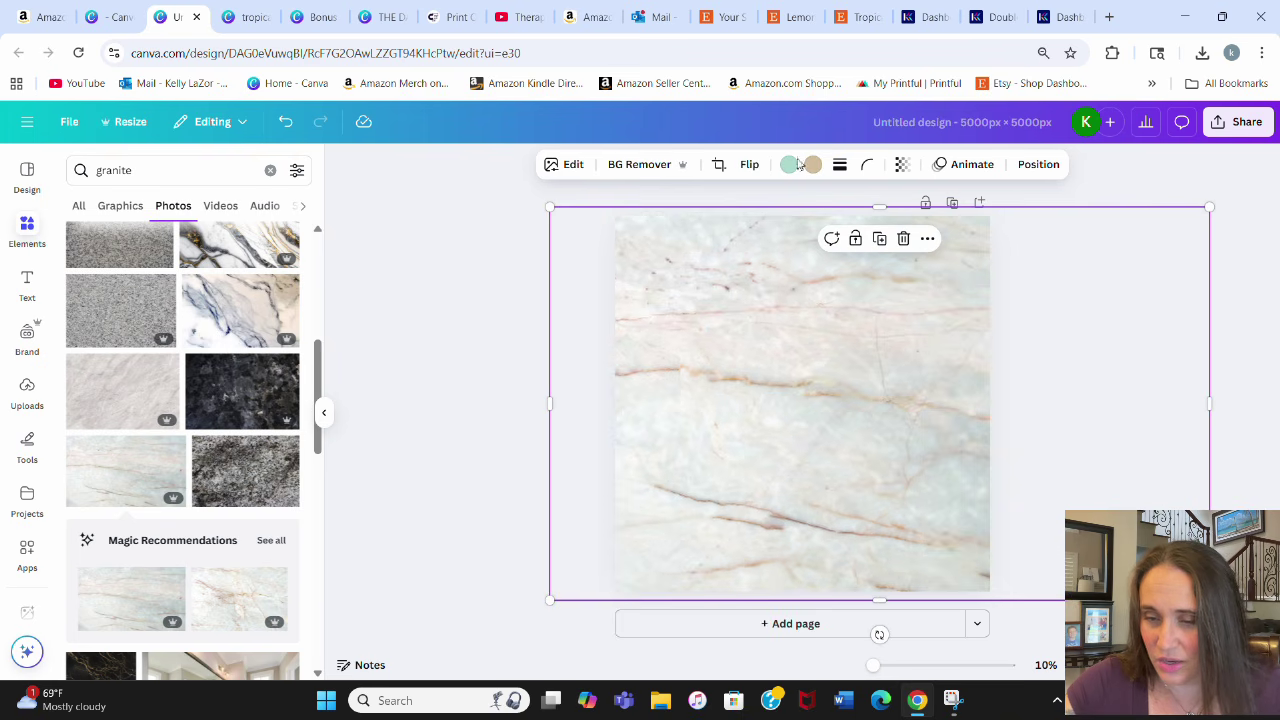
Add the off-white marble photo with faint grey streaks from the granite results and enlarge it to cover the whole canvas
scroll(198, 432, "down", 5)
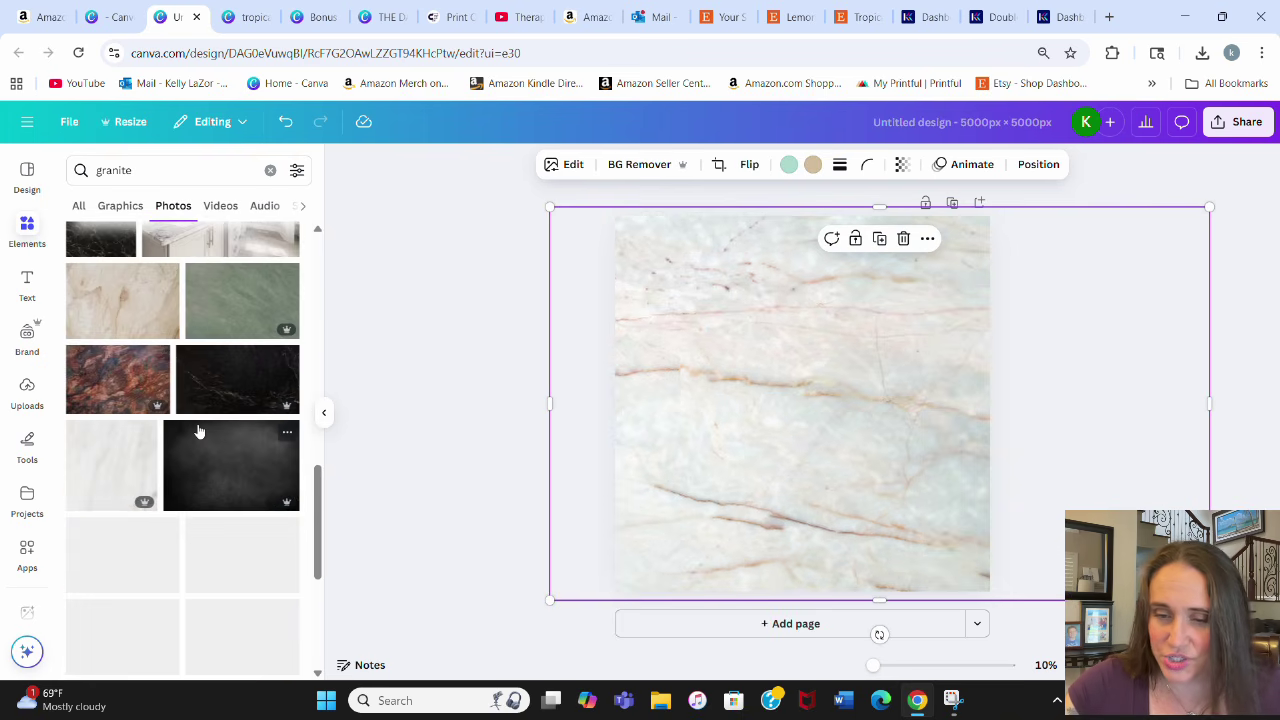
left_click(108, 445)
left_click_drag(713, 434, 751, 363)
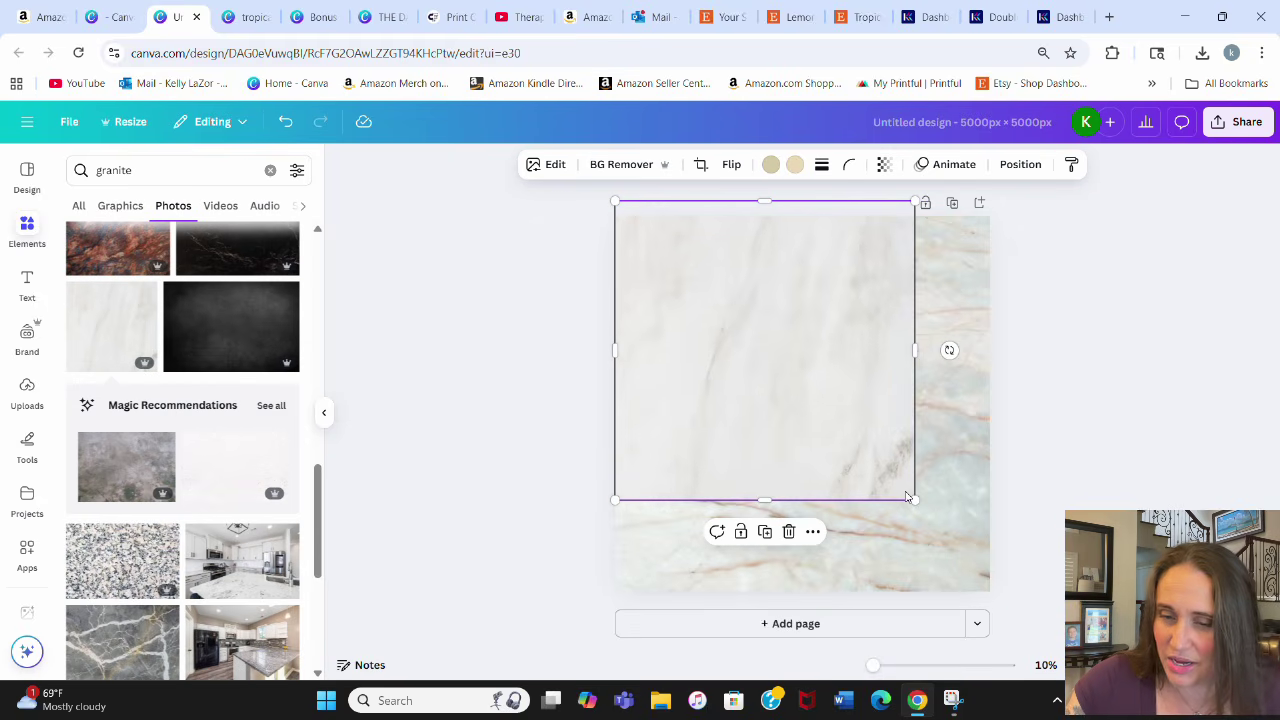
left_click_drag(917, 505, 997, 651)
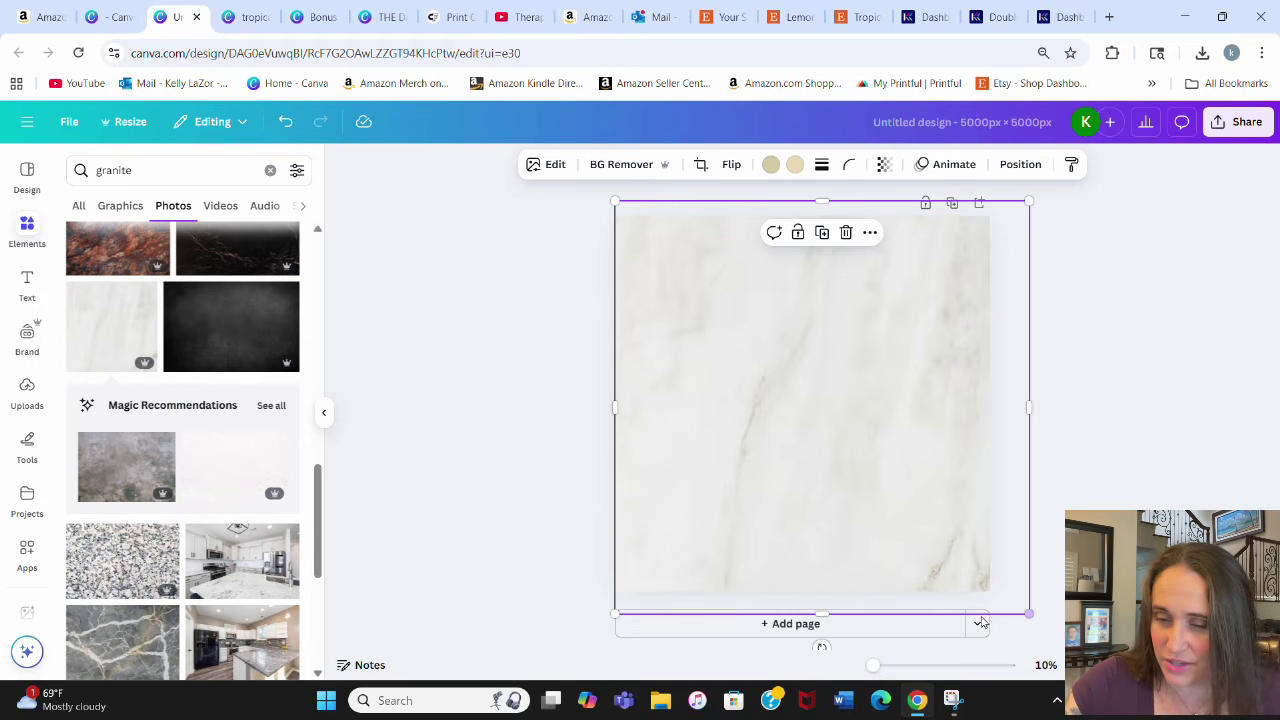
scroll(149, 463, "down", 5)
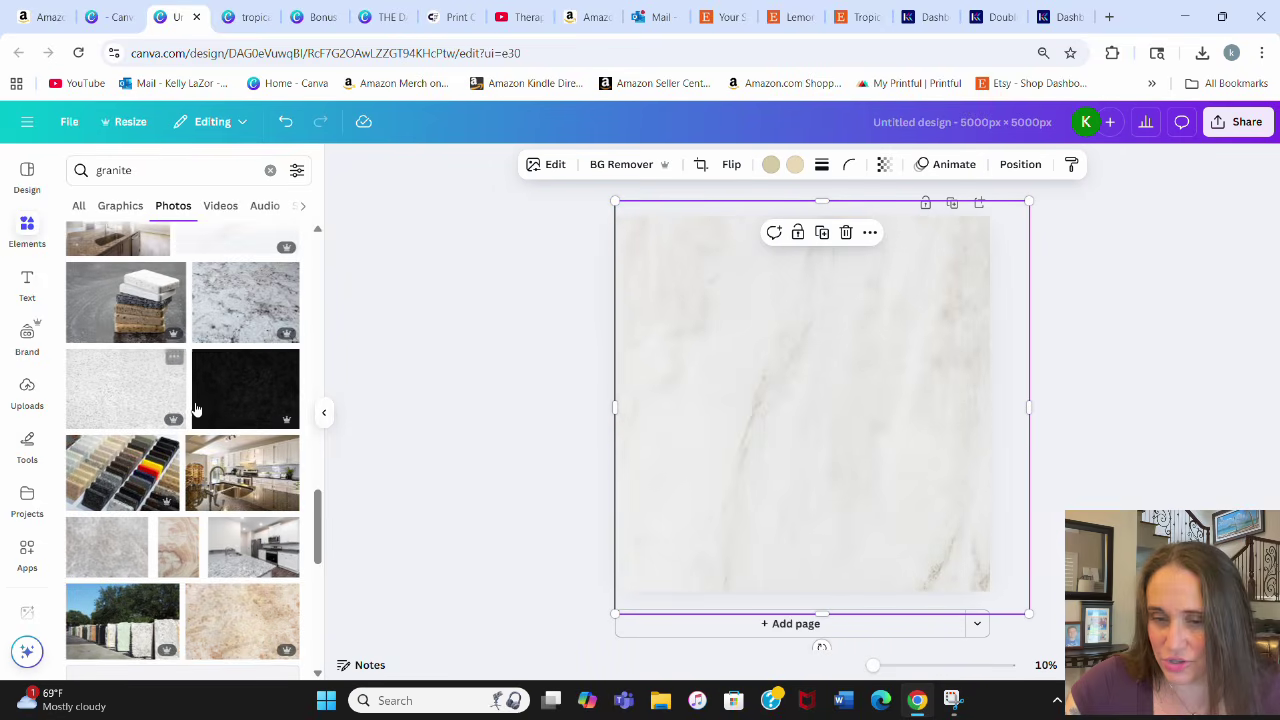
scroll(125, 470, "down", 3)
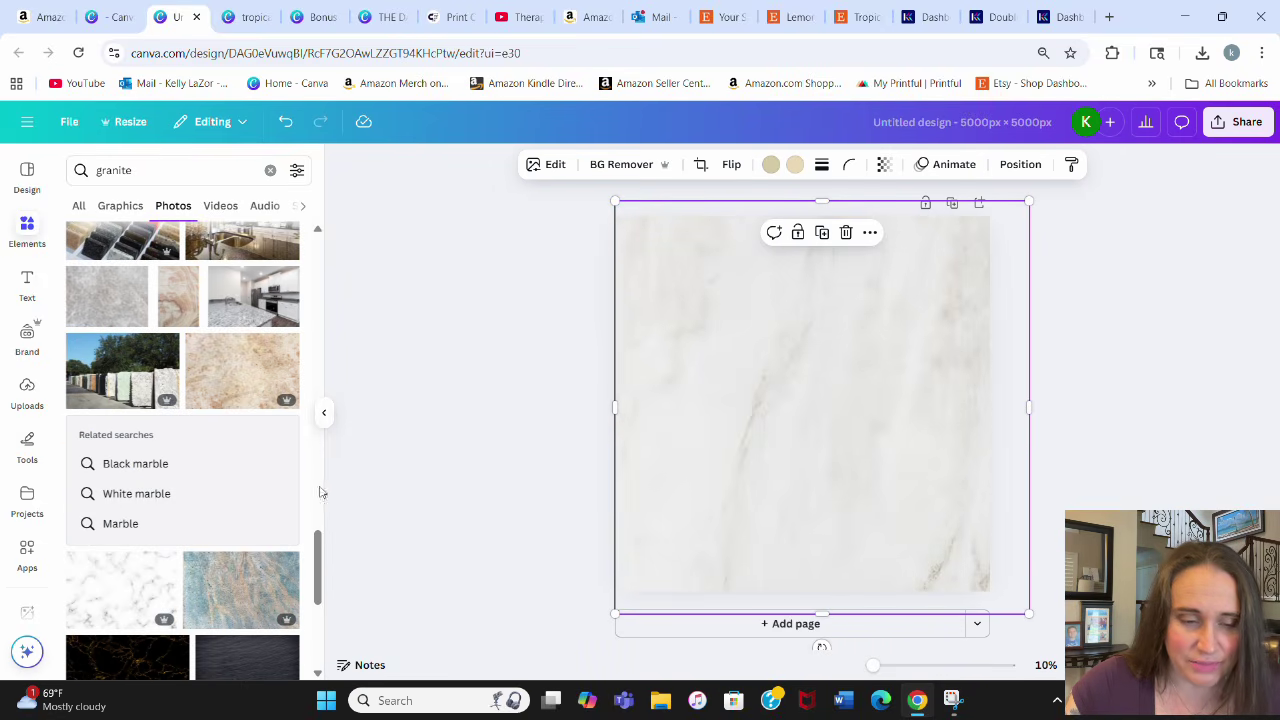
left_click(432, 302)
Upload img_0 (50).jpg from the Downloads folder and place the watch band mockup on the page
left_click(28, 388)
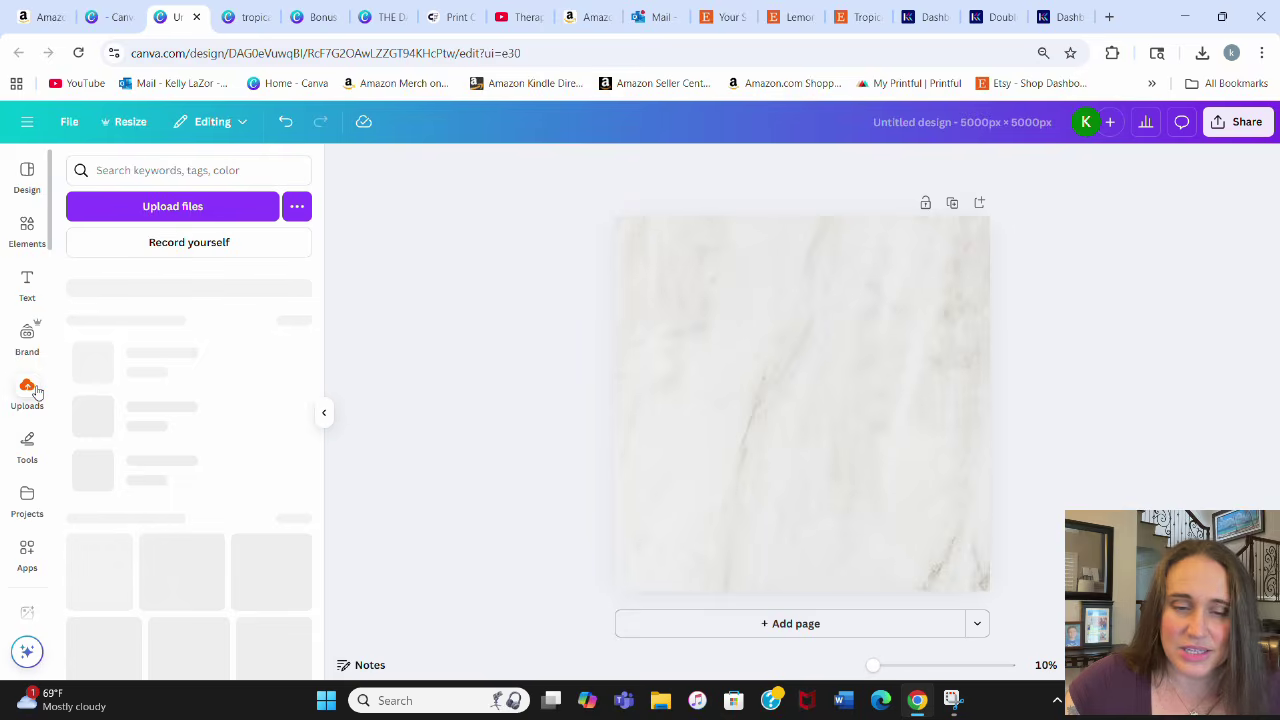
left_click(156, 206)
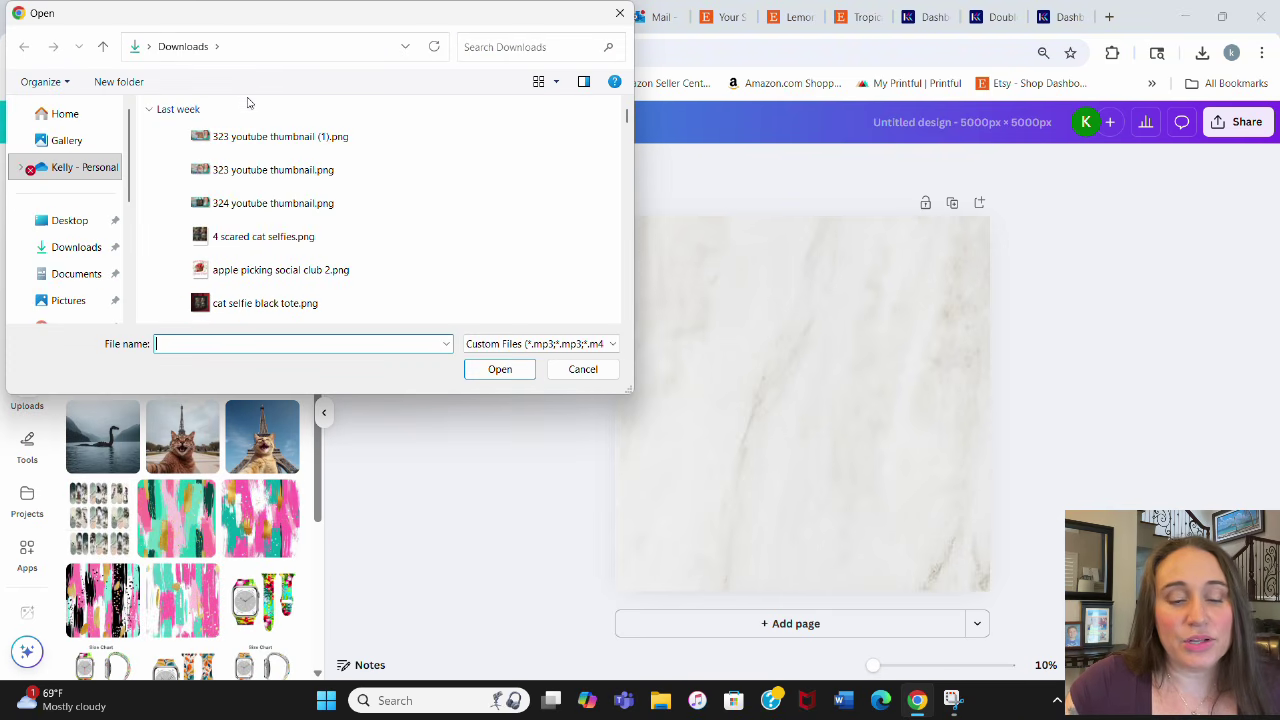
left_click(250, 136)
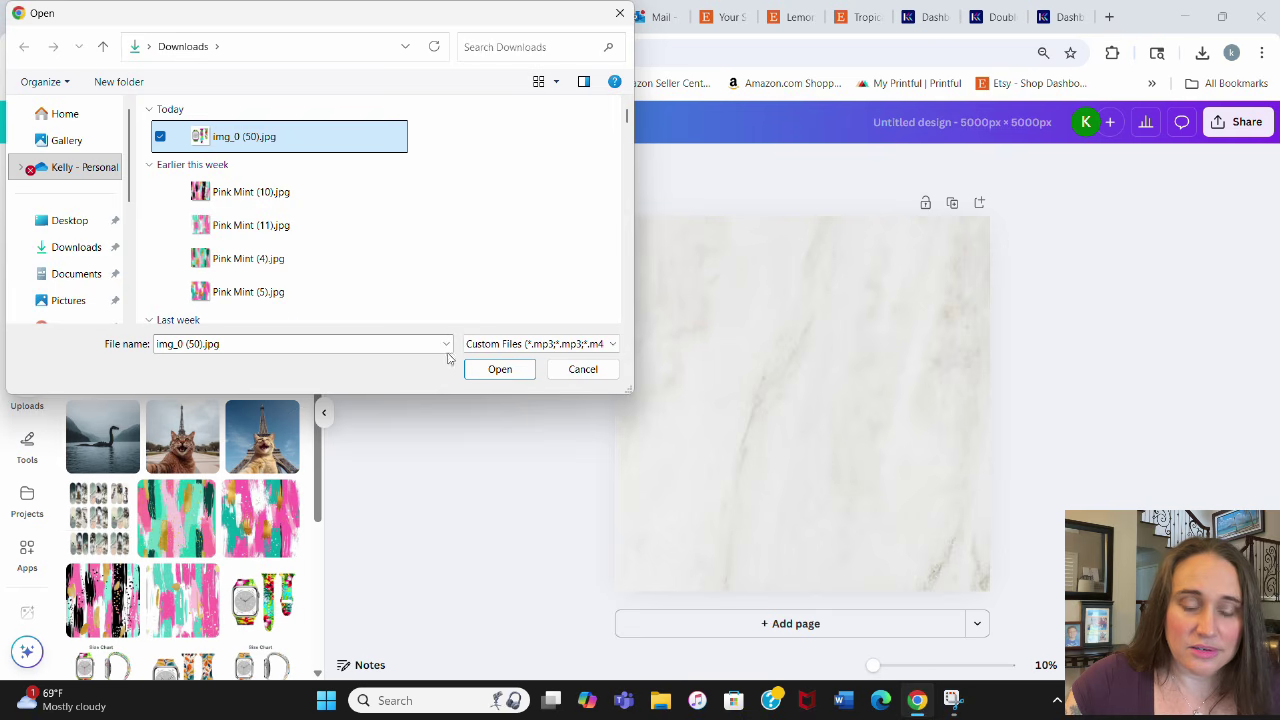
left_click(497, 369)
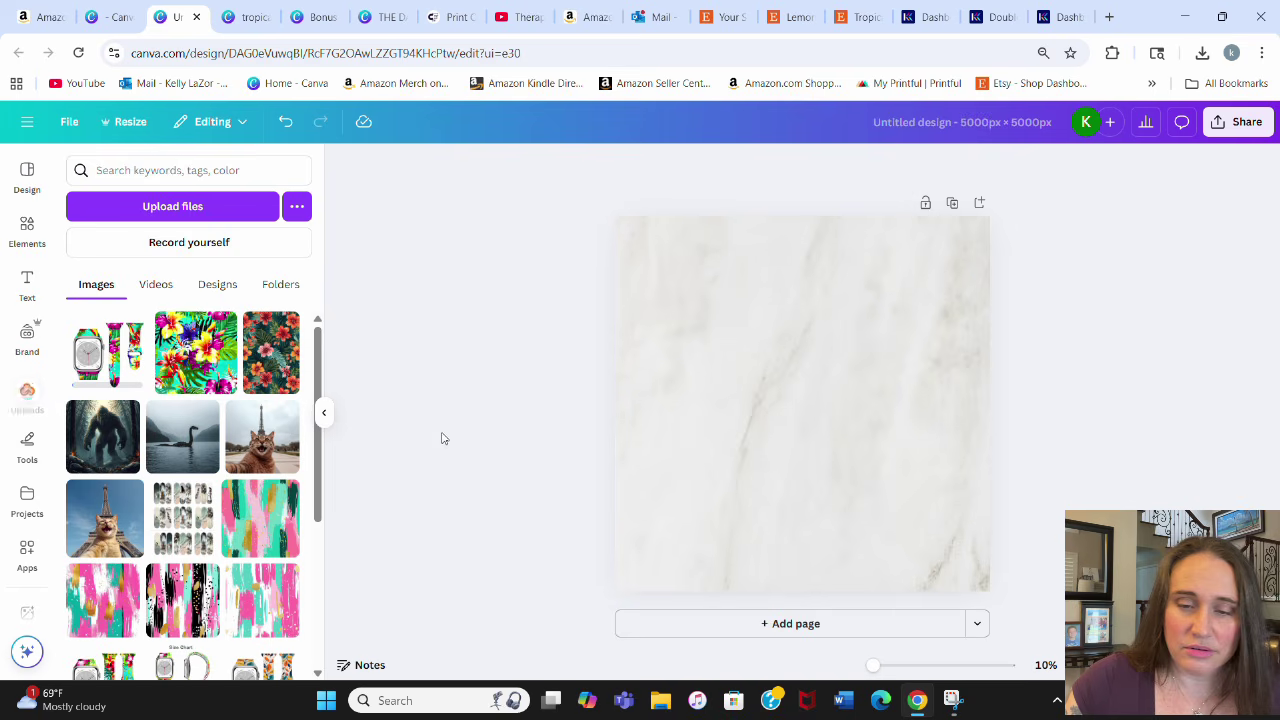
left_click(98, 358)
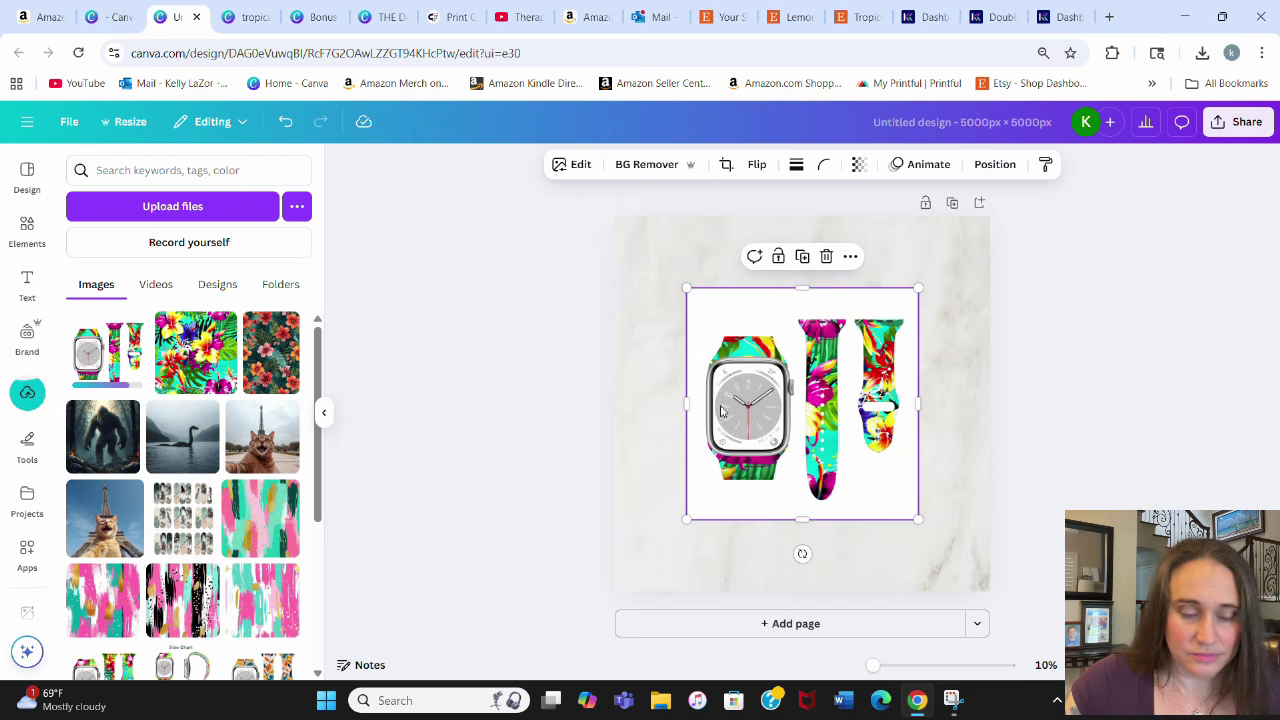
Remove the watch band image's background, then enlarge it to about 4,810 × 4,810 px and position it over the marble
left_click(598, 165)
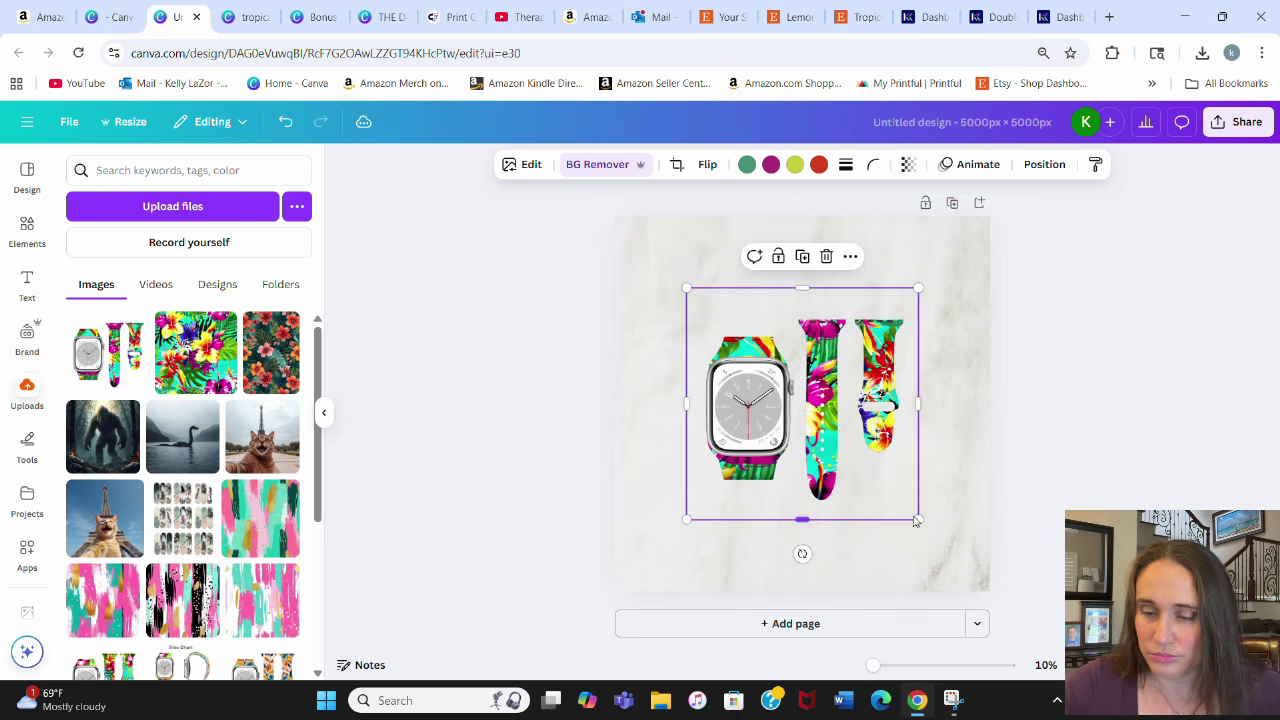
left_click_drag(918, 519, 1006, 643)
left_click_drag(955, 546, 897, 482)
left_click_drag(996, 208, 971, 238)
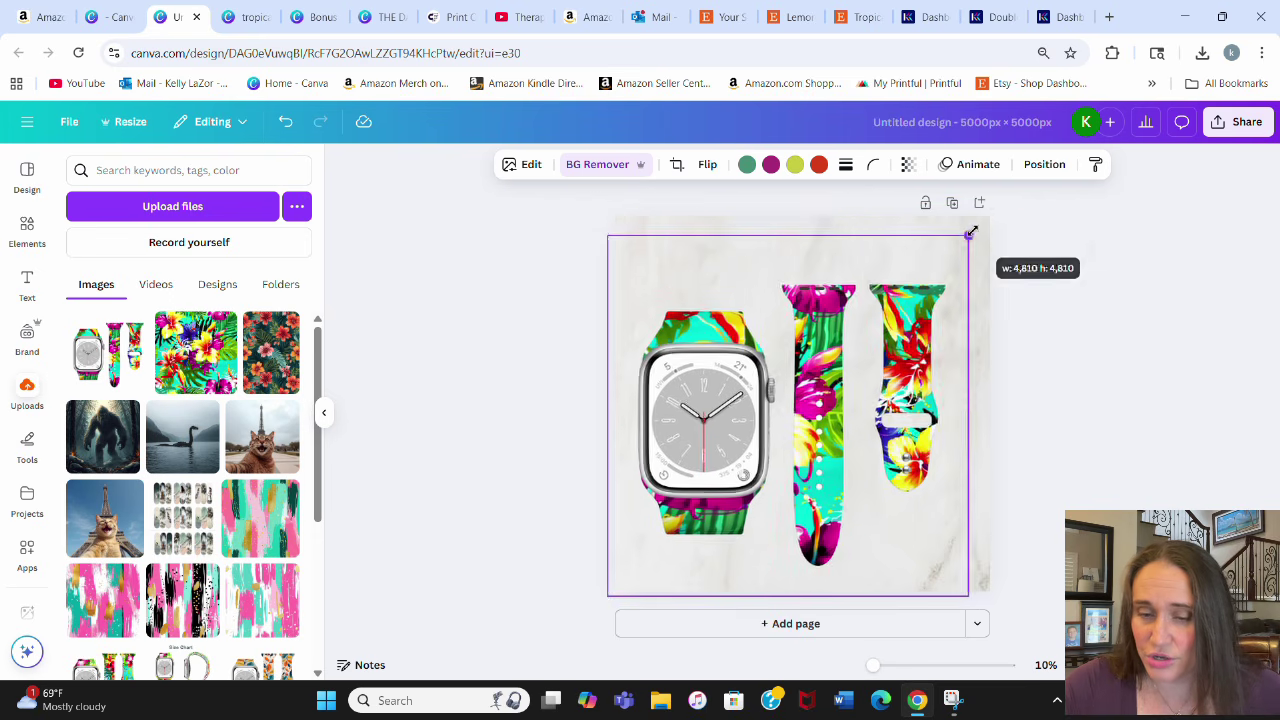
mouse_move(790, 444)
left_mouse_down()
mouse_move(815, 420)
mouse_move(808, 430)
left_mouse_up()
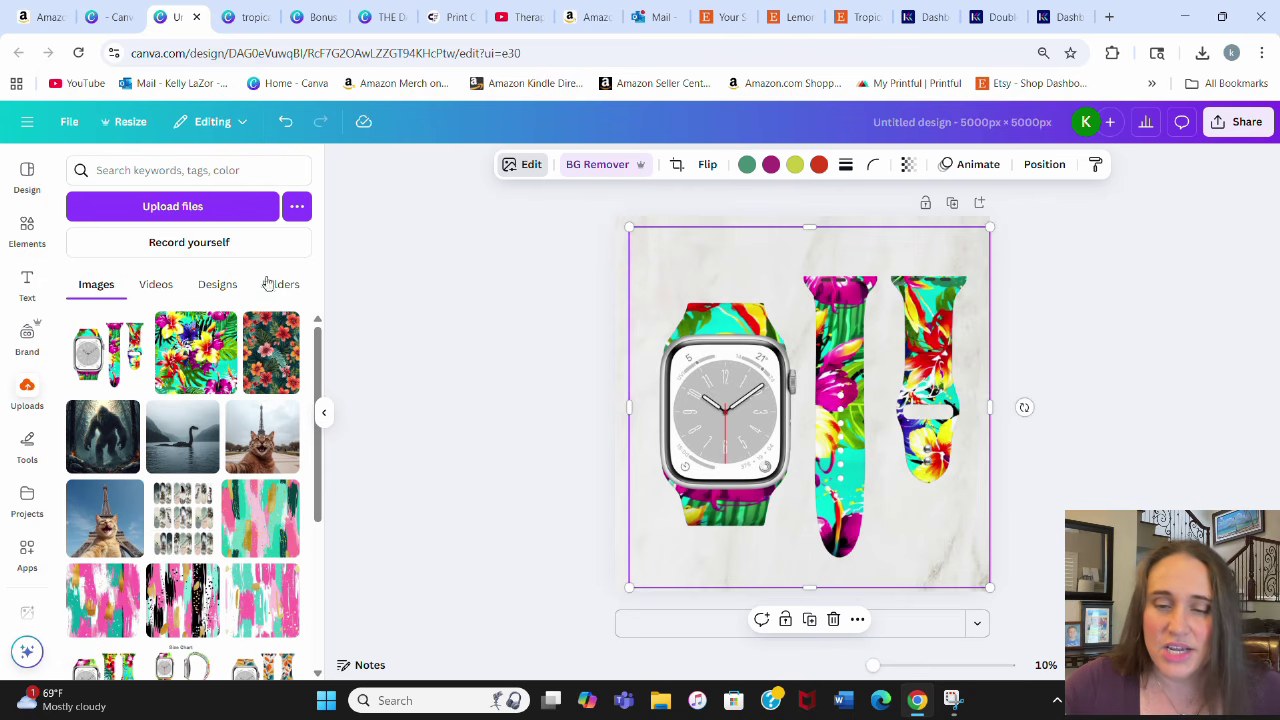
Apply a Drop shadow effect to the watch band image
left_click(523, 165)
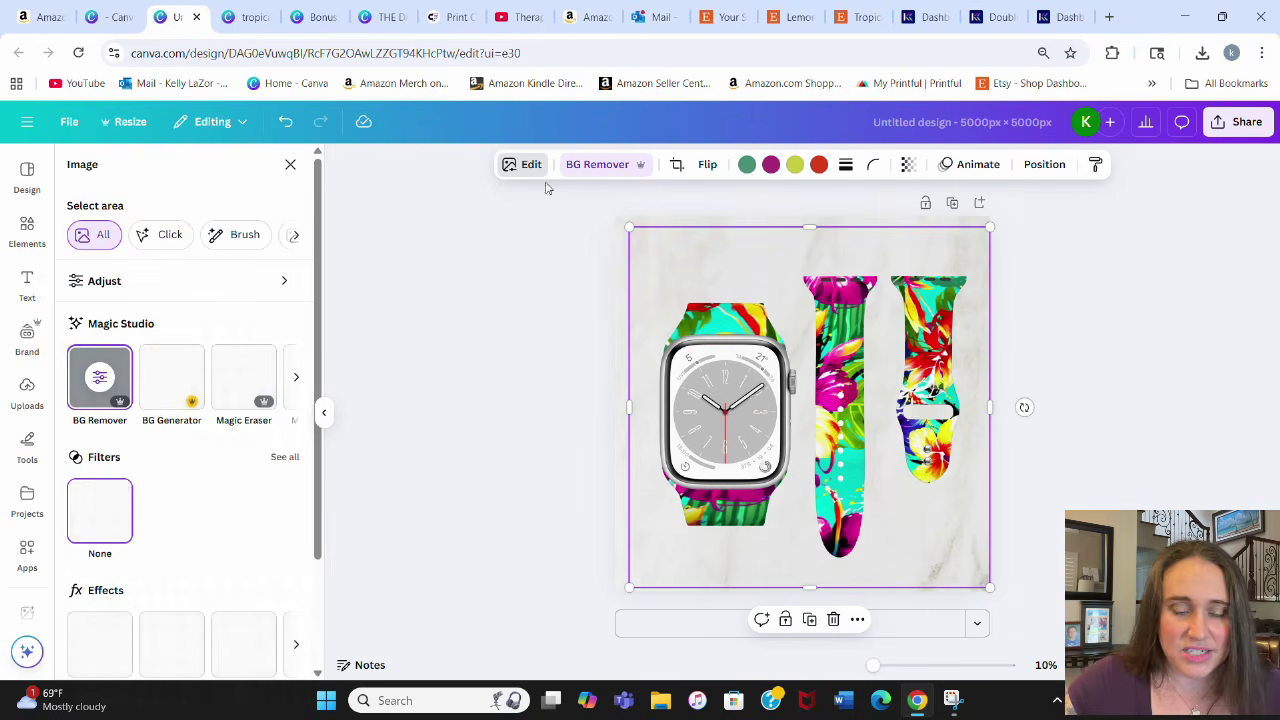
scroll(190, 438, "down", 1)
left_click(99, 562)
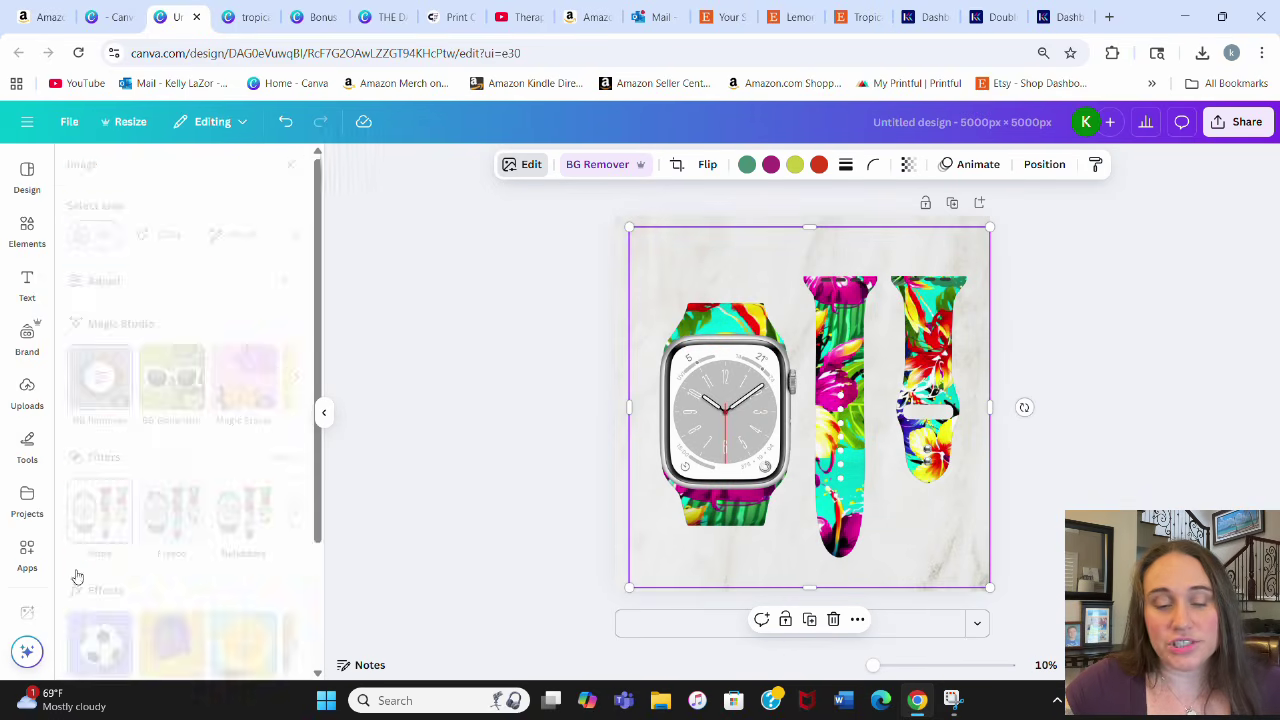
left_click(203, 320)
Set the drop shadow's distance to 14 and blur amount to 30, then deselect the watch band image
scroll(195, 357, "down", 3)
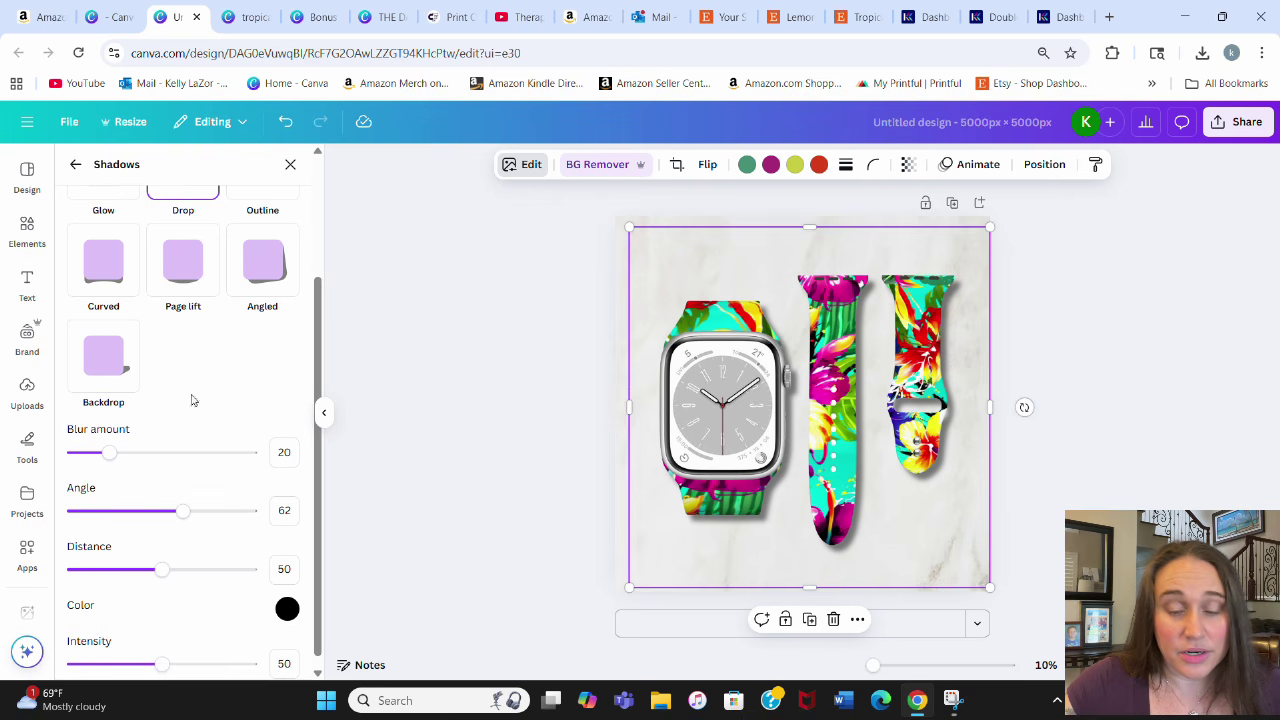
left_click_drag(145, 572, 98, 572)
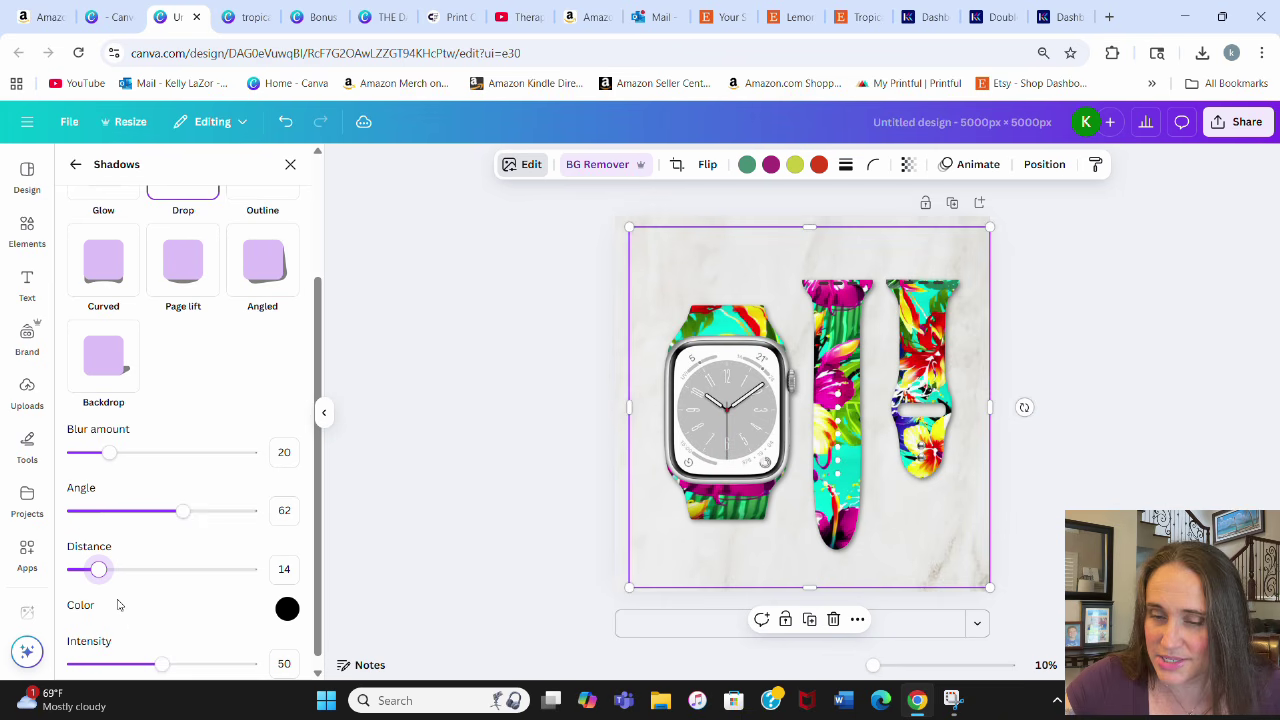
left_click(127, 452)
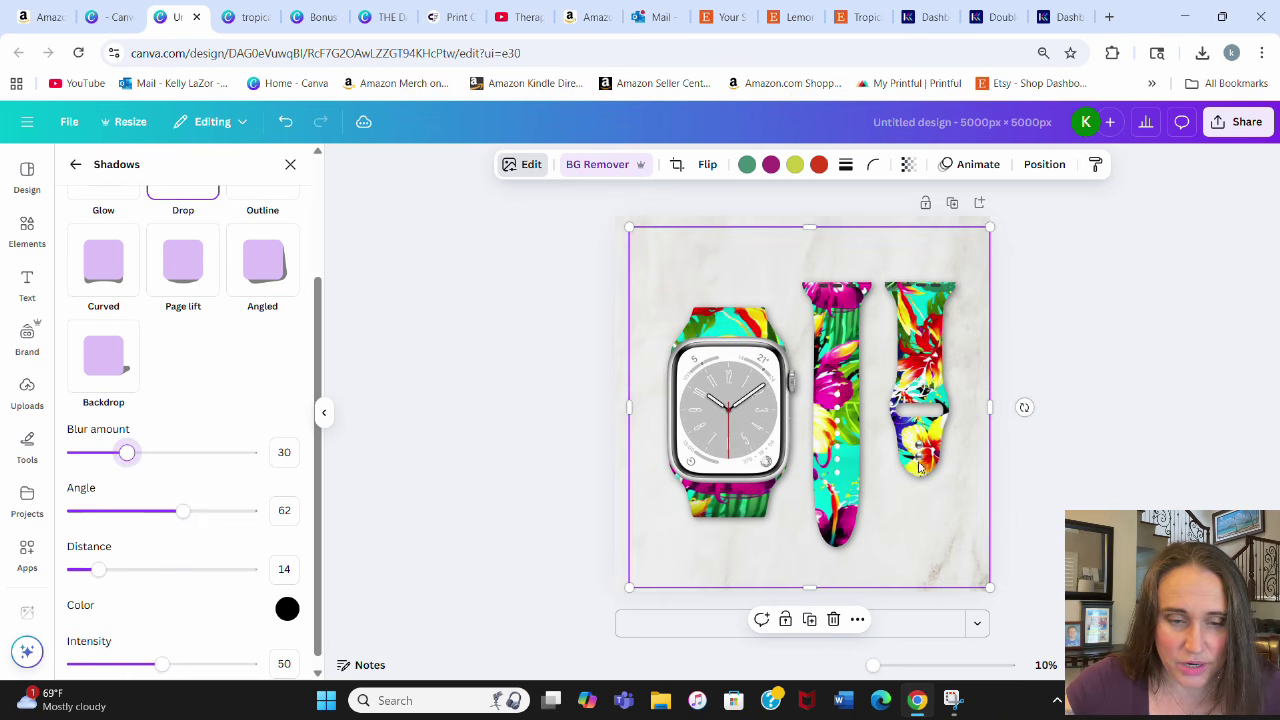
left_click(1150, 375)
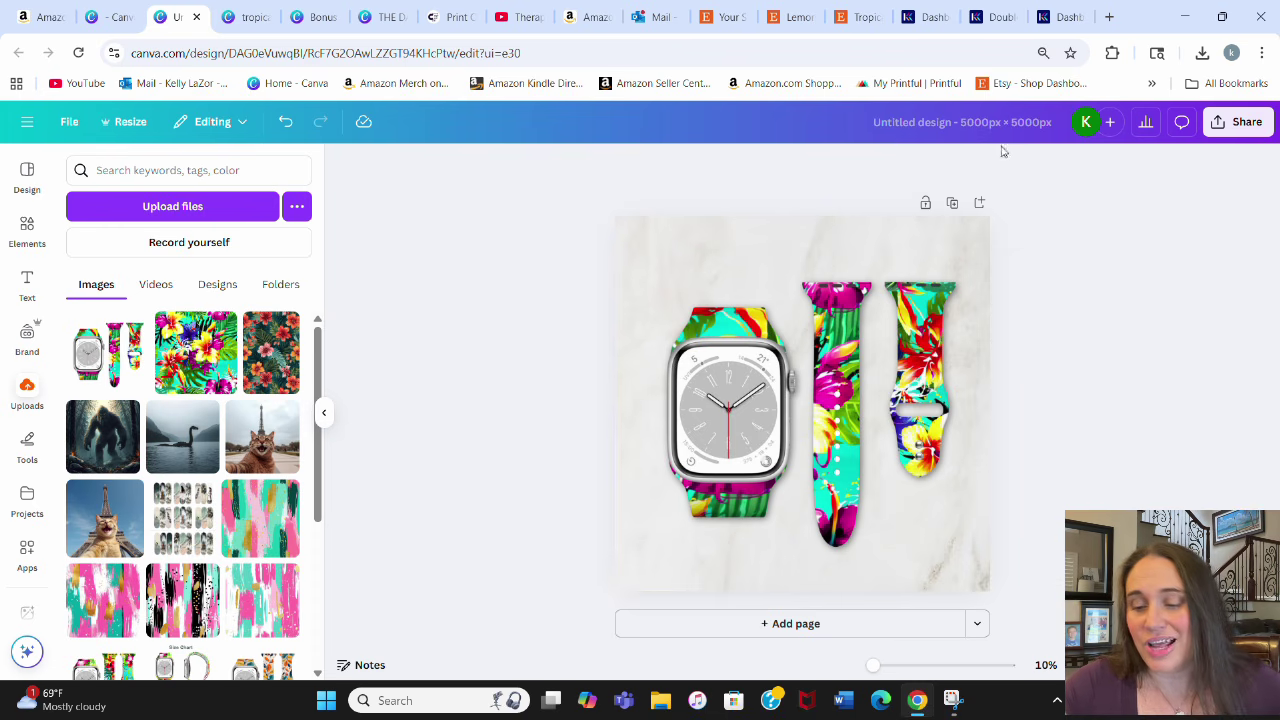
Search the photo elements for "small flowers" and browse the results for decoration
left_click(27, 230)
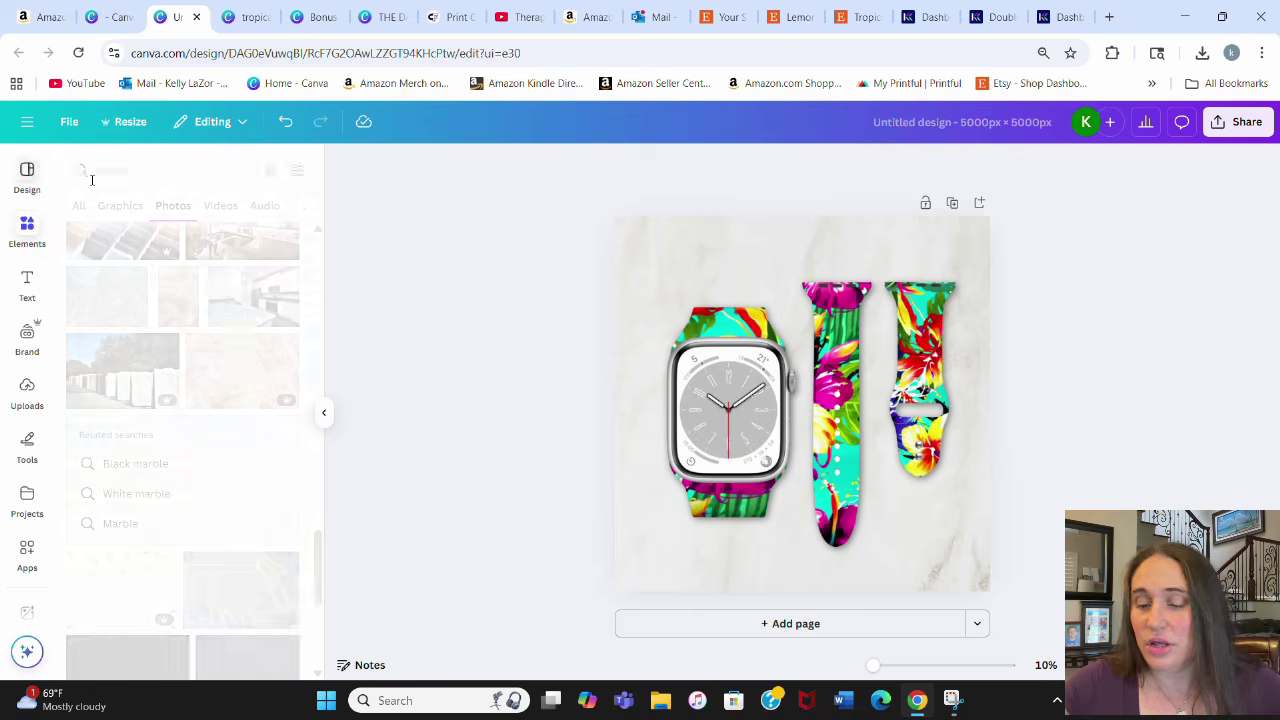
left_click(151, 167)
double_click(151, 167)
type("s")
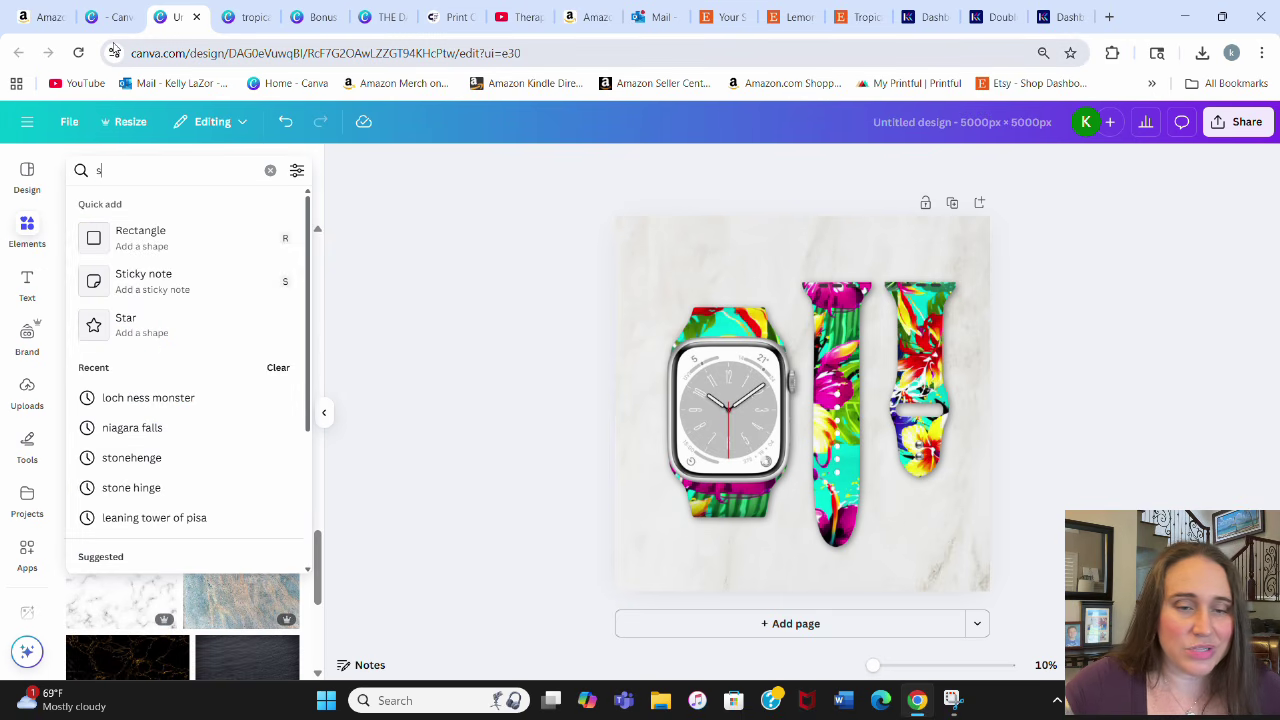
type("mall flowers")
key("Return")
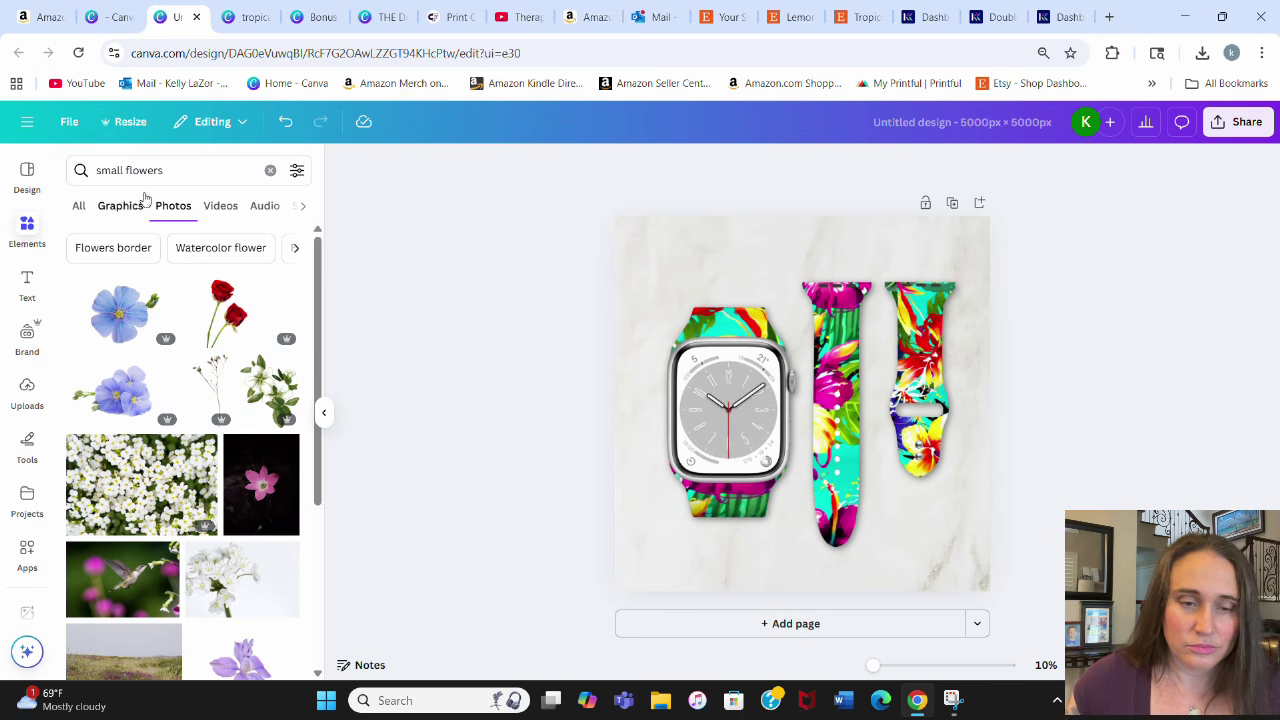
scroll(184, 411, "down", 5)
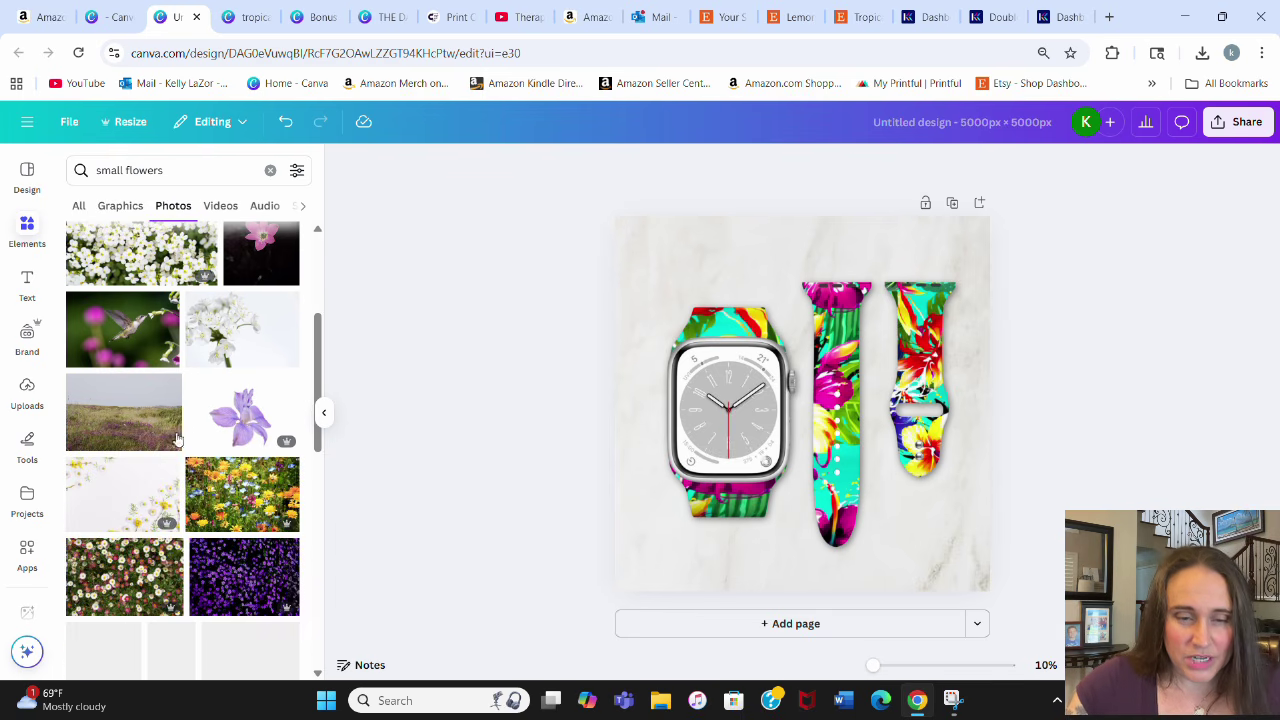
Add the daisy photo with the white background and crop it down to the flower cluster in the mockup's lower-right corner
left_click(100, 521)
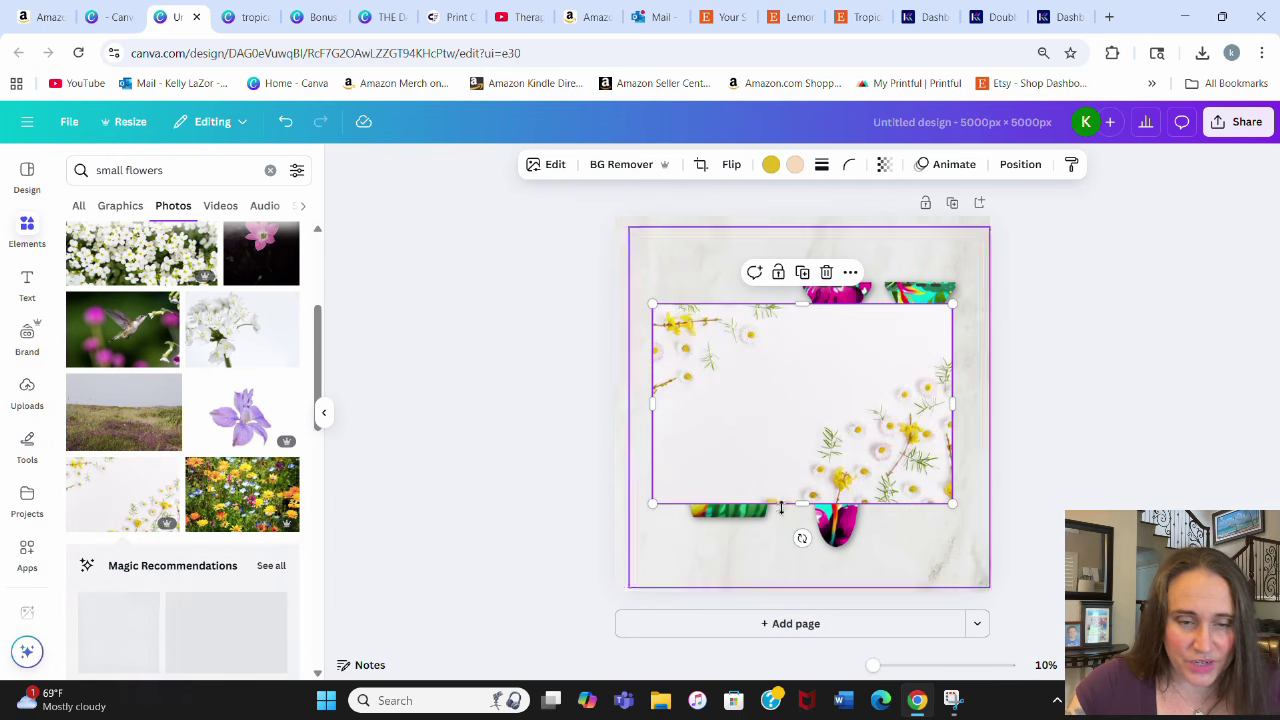
left_click_drag(857, 437, 897, 531)
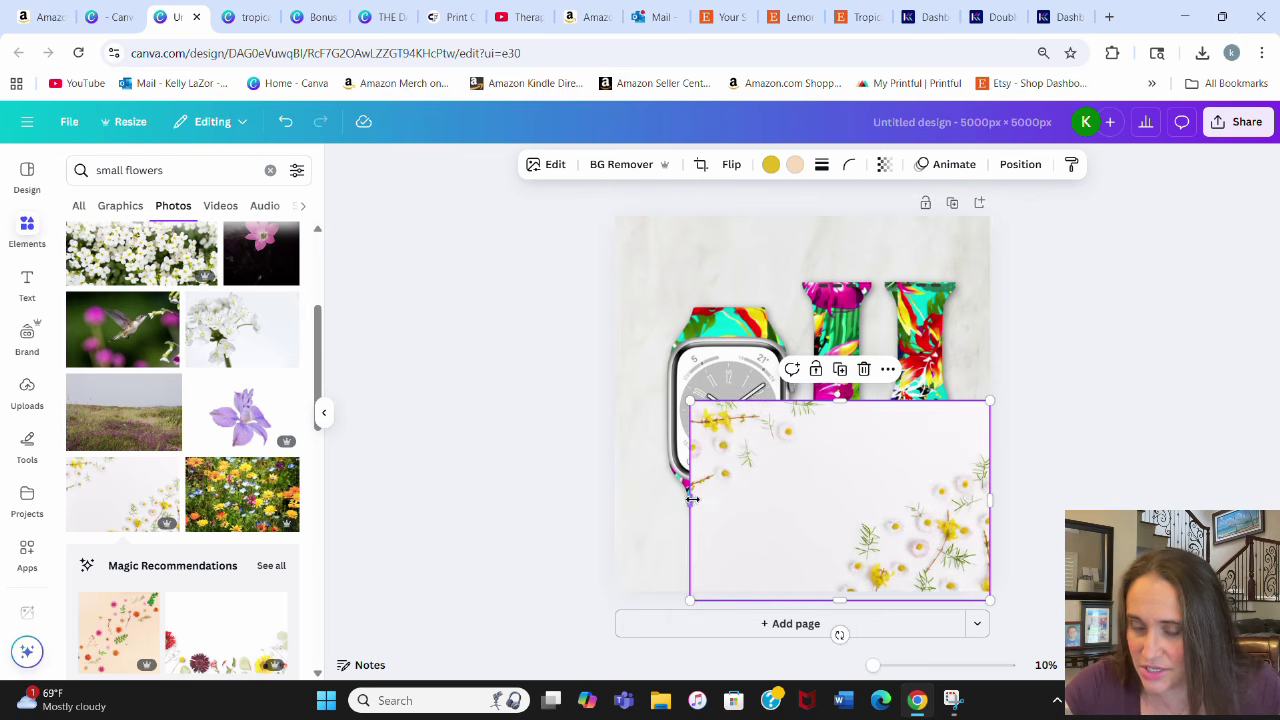
left_click_drag(734, 501, 787, 500)
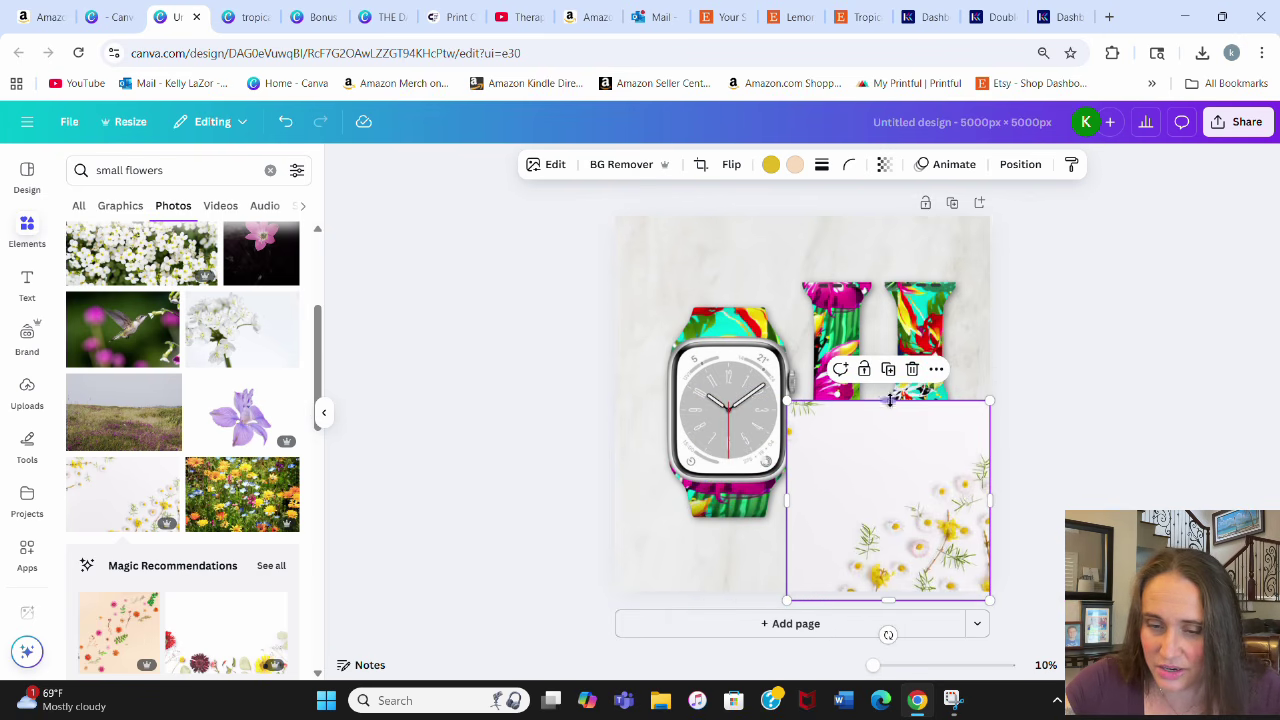
left_click_drag(891, 409, 890, 440)
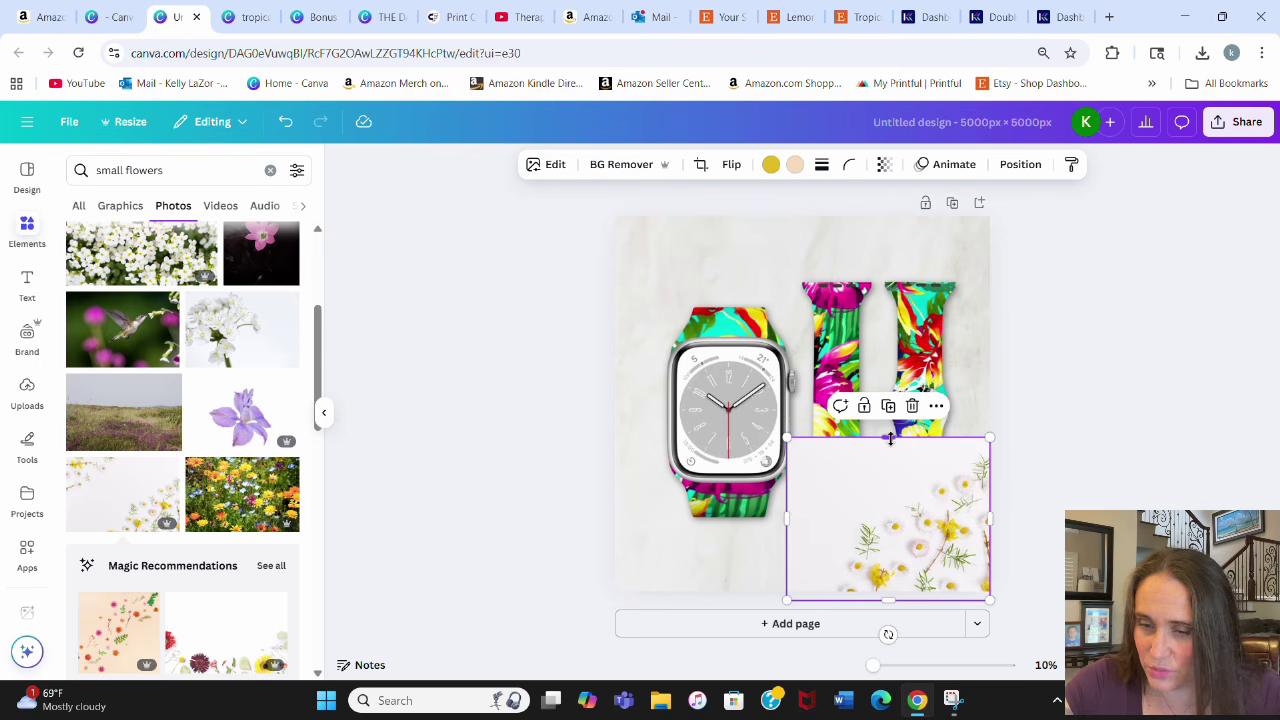
Remove the daisy photo's background, nudge it into the mockup's lower-right corner and deselect it
left_click(622, 166)
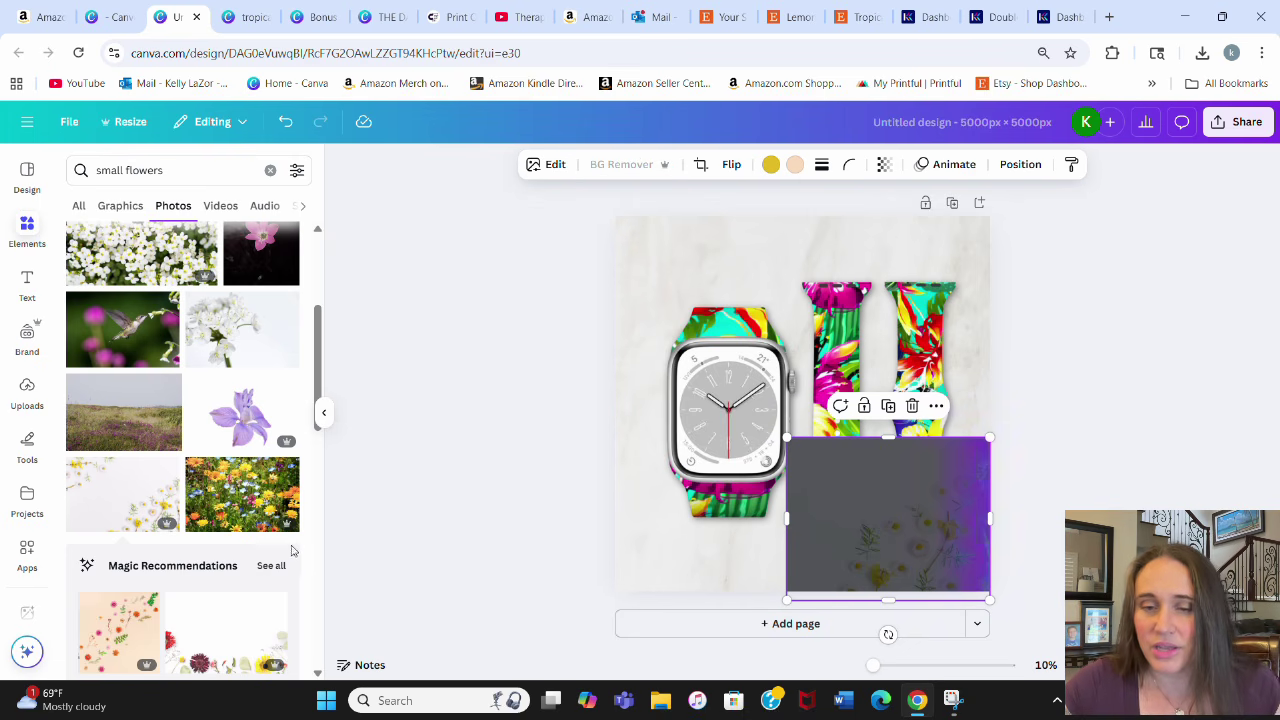
left_click_drag(947, 545, 952, 560)
left_click(1101, 497)
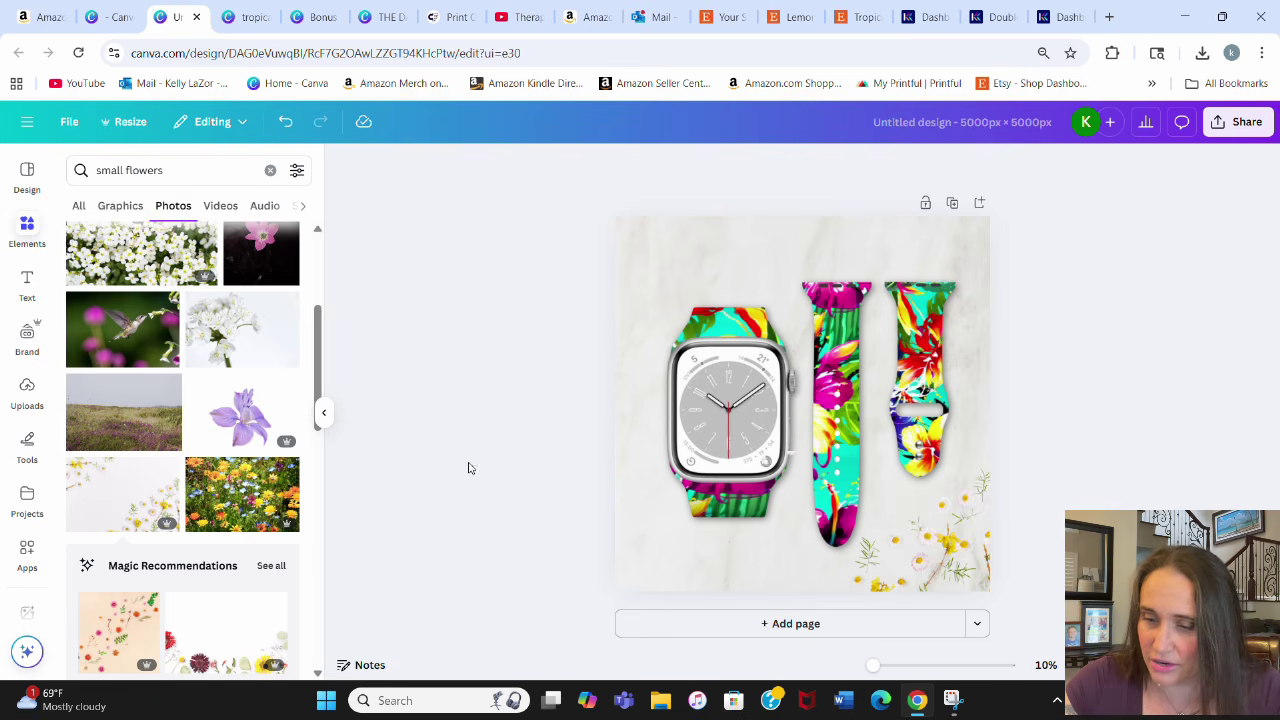
Place the small pink-flowered stem photo at the mockup's lower-right edge and delete the daisy photo
scroll(287, 440, "down", 3)
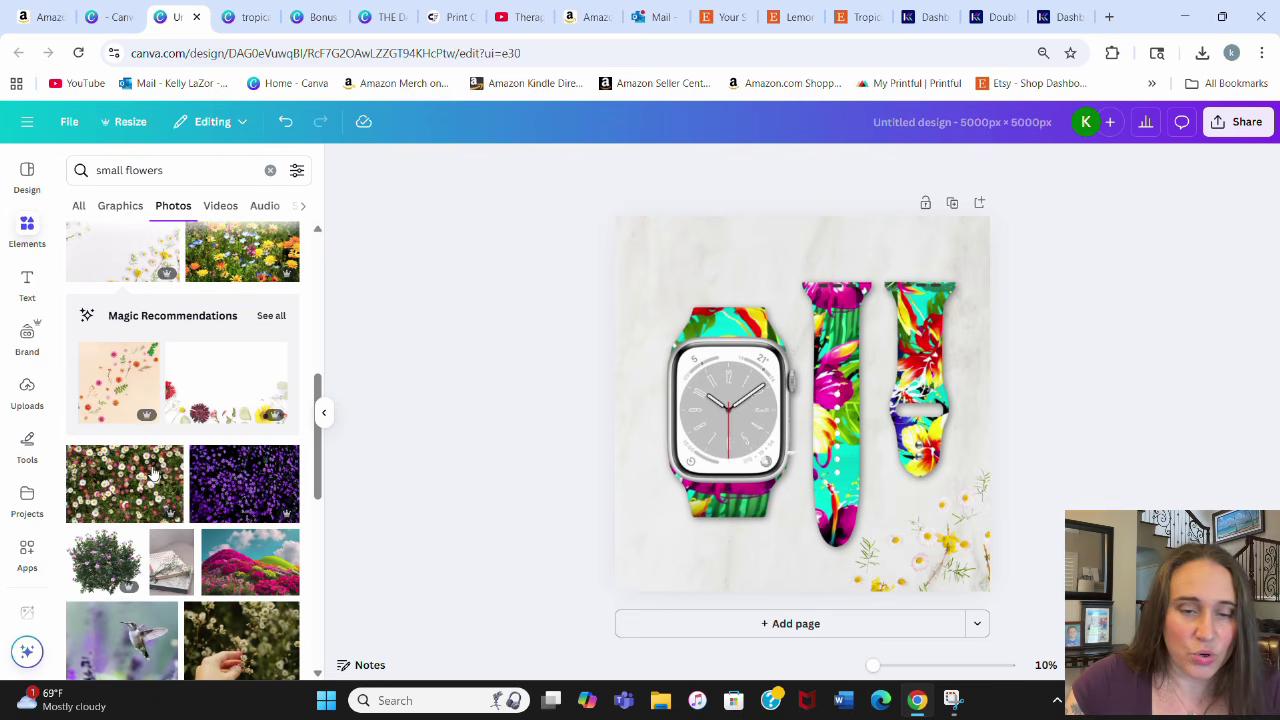
scroll(152, 472, "down", 4)
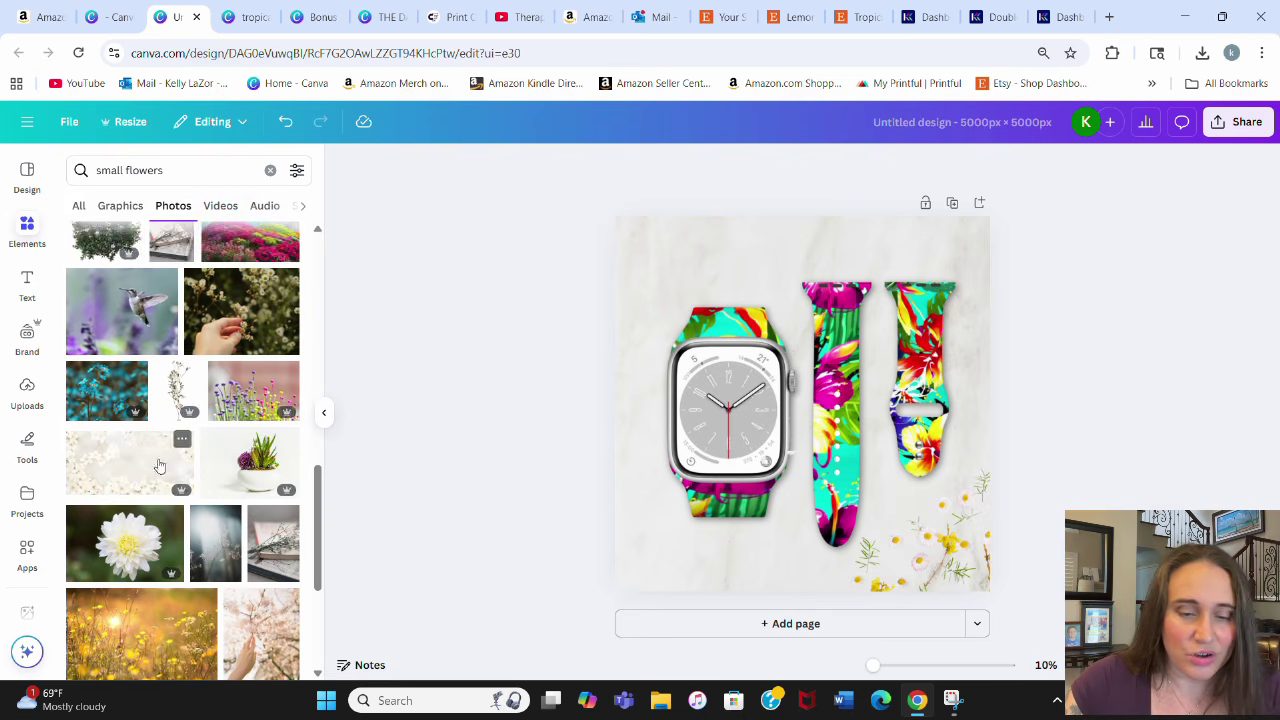
left_click(178, 388)
left_click_drag(815, 464, 1014, 573)
left_click(897, 565)
key("Delete")
left_click(971, 537)
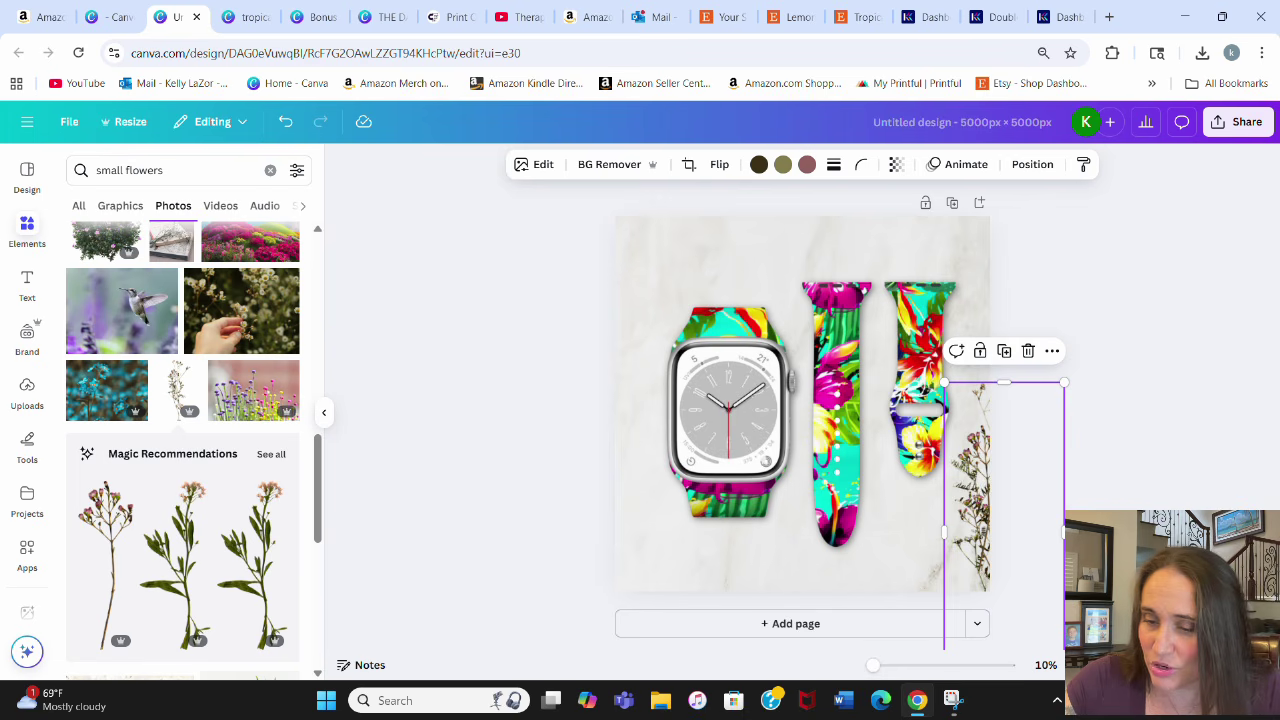
Rotate the flower stem photo so it leans diagonally across the mockup's lower-right corner, then deselect it
left_click_drag(1087, 532, 1059, 595)
left_click_drag(1033, 516, 930, 590)
left_click(1152, 378)
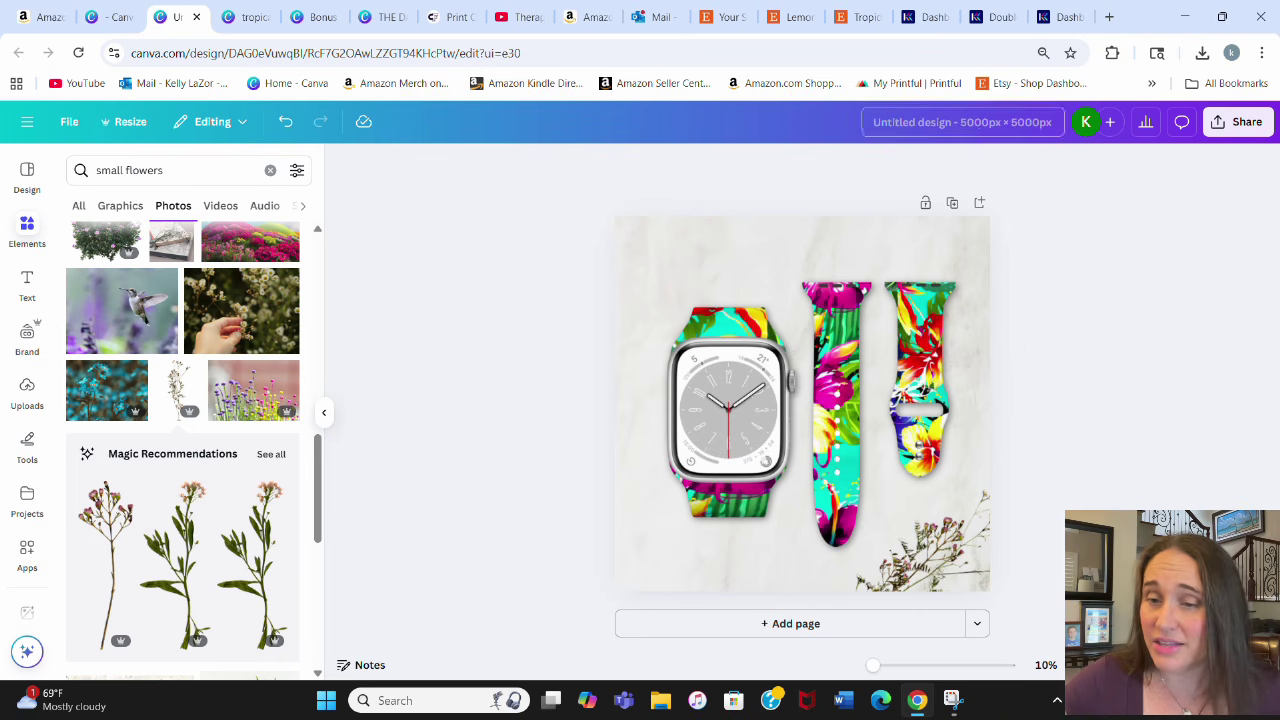
Switch to Etsy and examine the main photo of the published Tropical Flowers Double Buckle Apple Watch Band listing
left_click(858, 17)
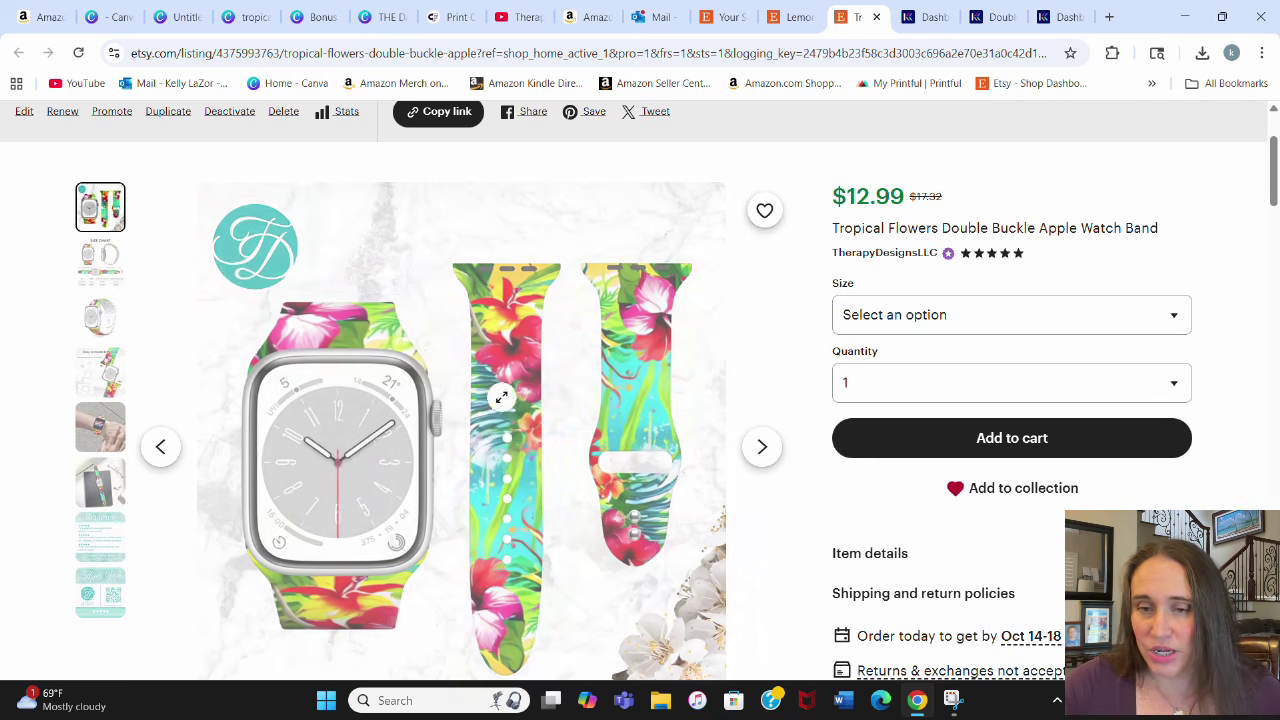
scroll(569, 364, "down", 1)
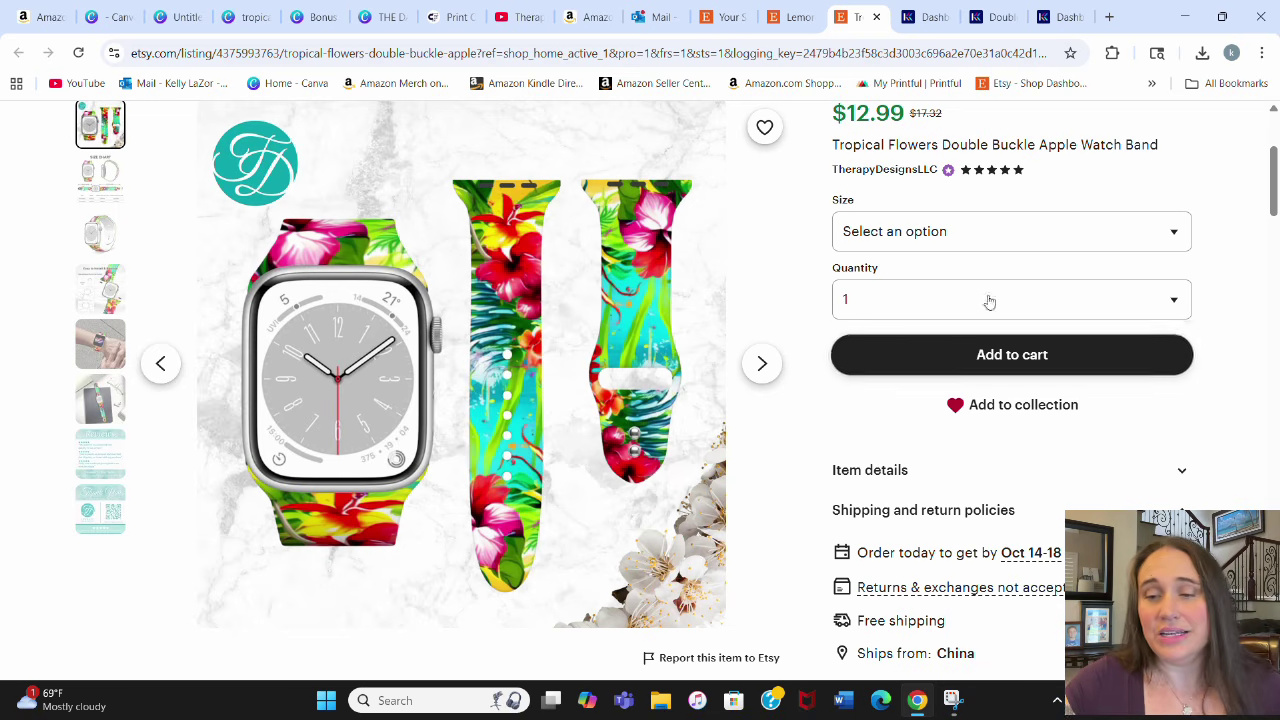
scroll(1037, 365, "up", 1)
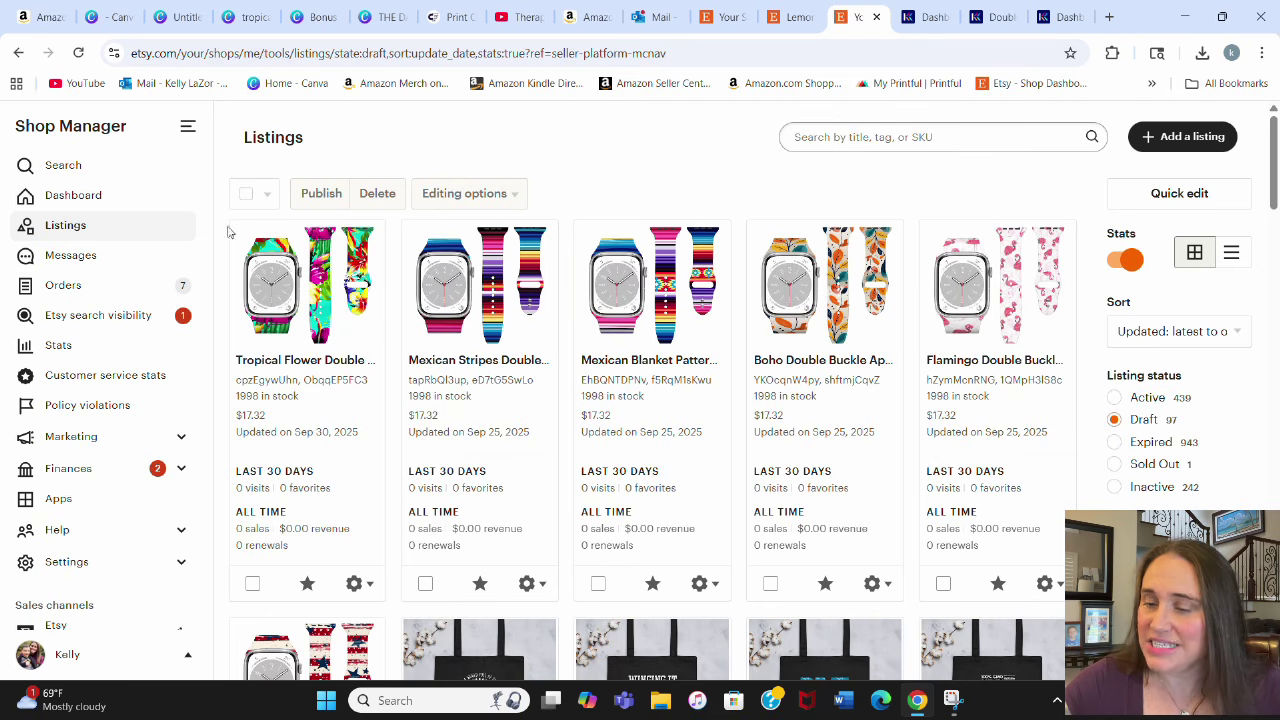
Open the Tropical Flower Double Buckle Apple Watch Band draft for editing and go to its photos
left_click(312, 287)
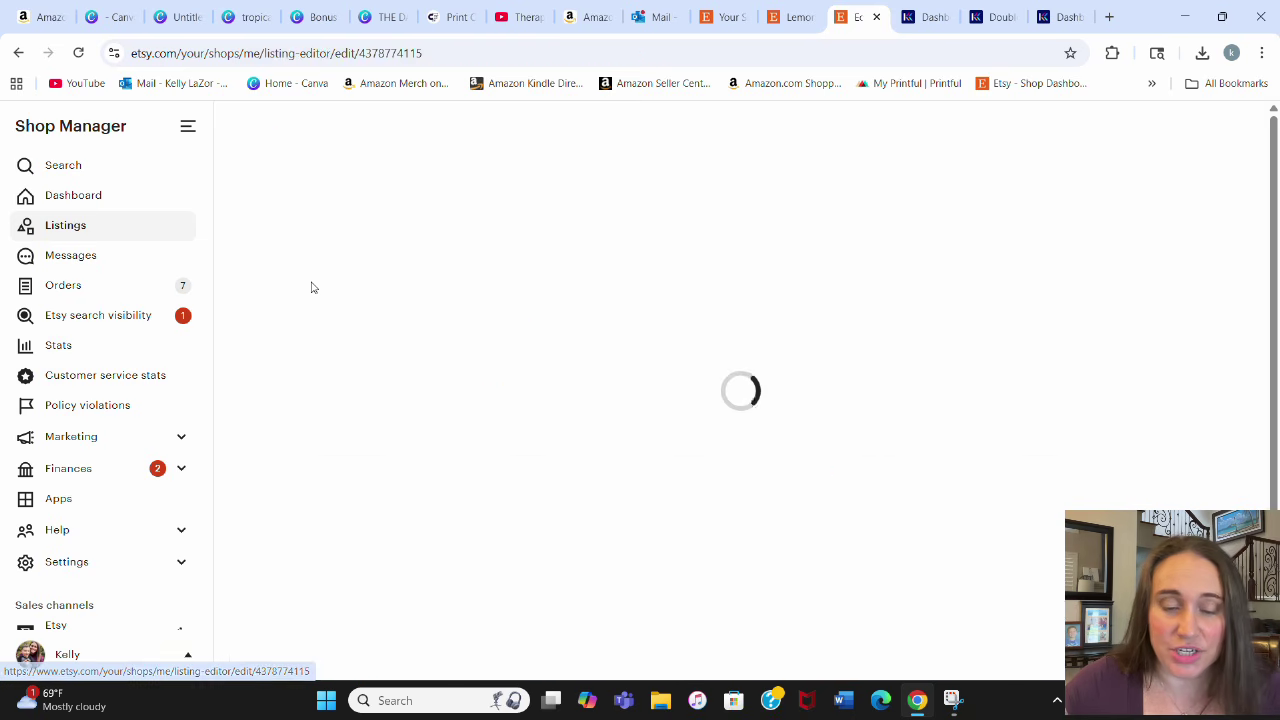
scroll(615, 371, "down", 3)
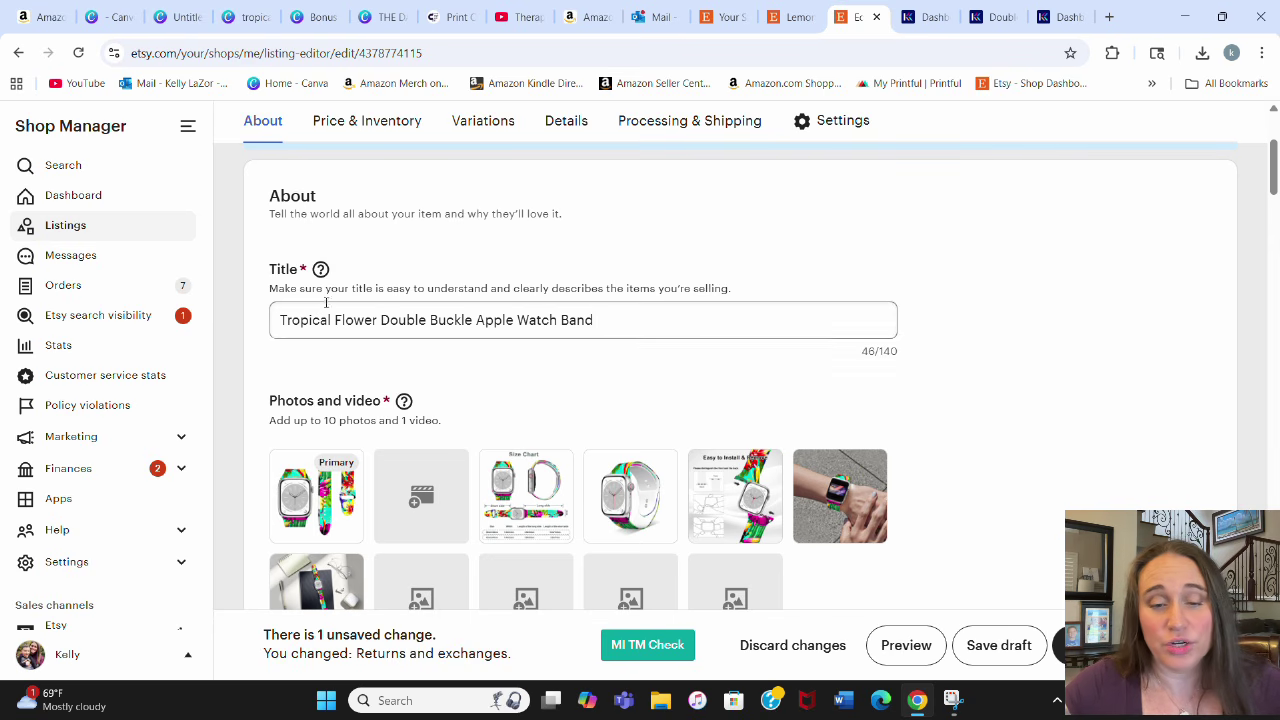
scroll(400, 310, "down", 2)
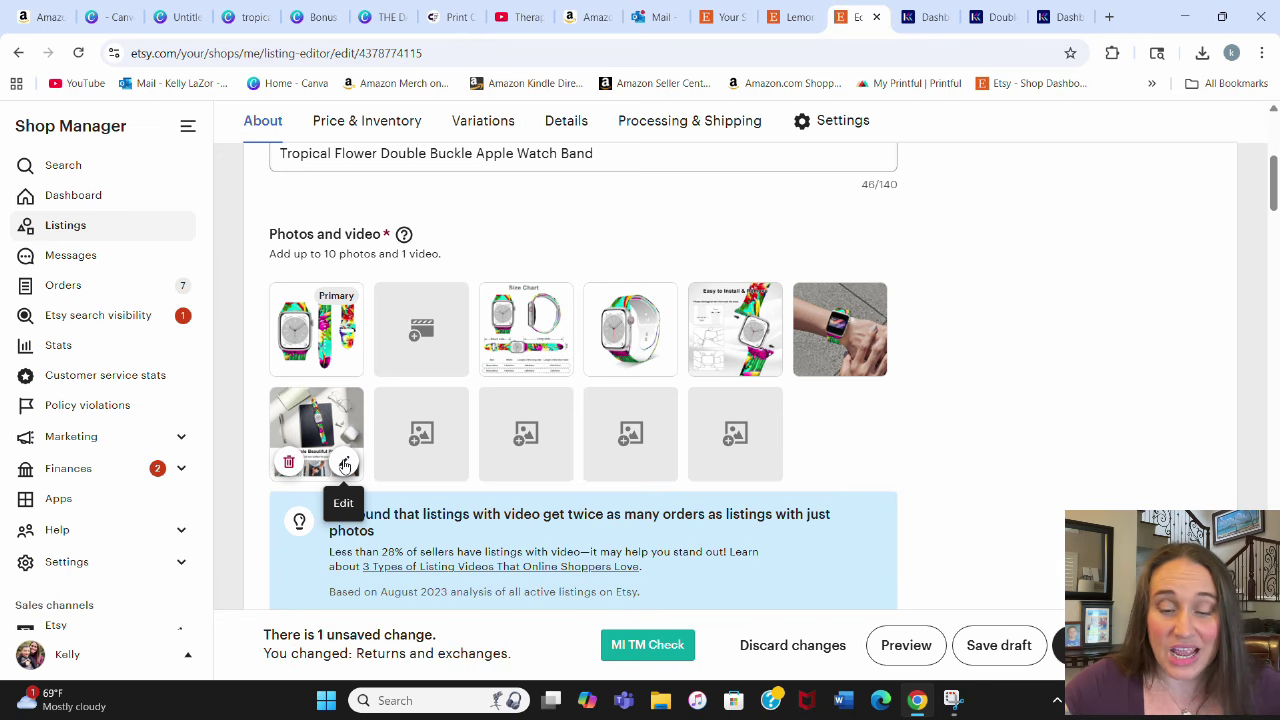
Crop the last listing photo to a square around the watch on the notebook, excluding the caption and small pictures, and apply it
left_click(345, 464)
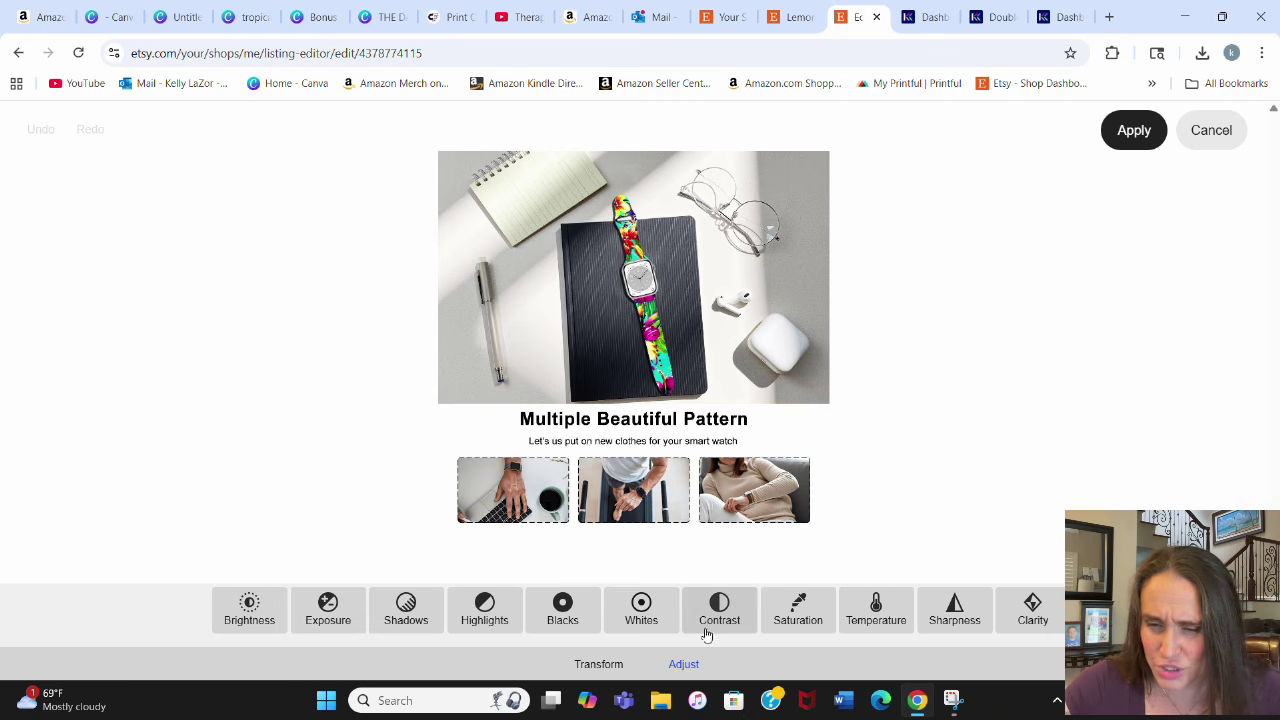
left_click(603, 666)
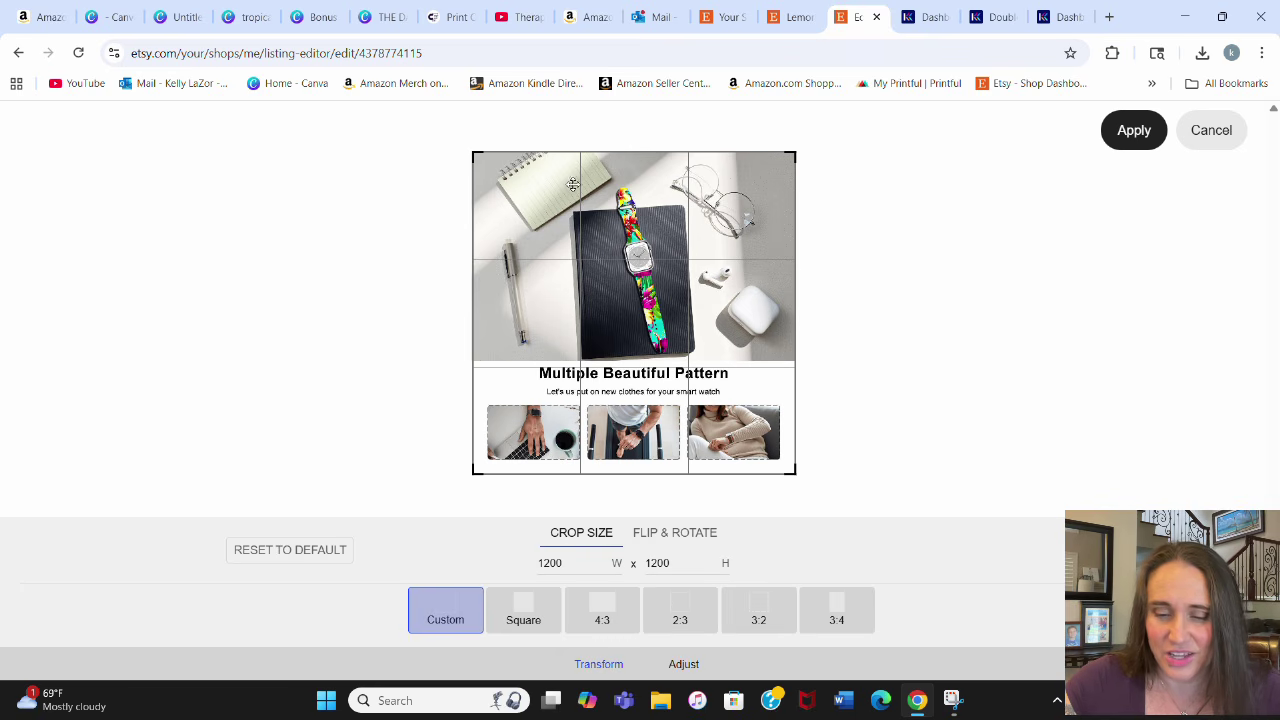
left_click(516, 619)
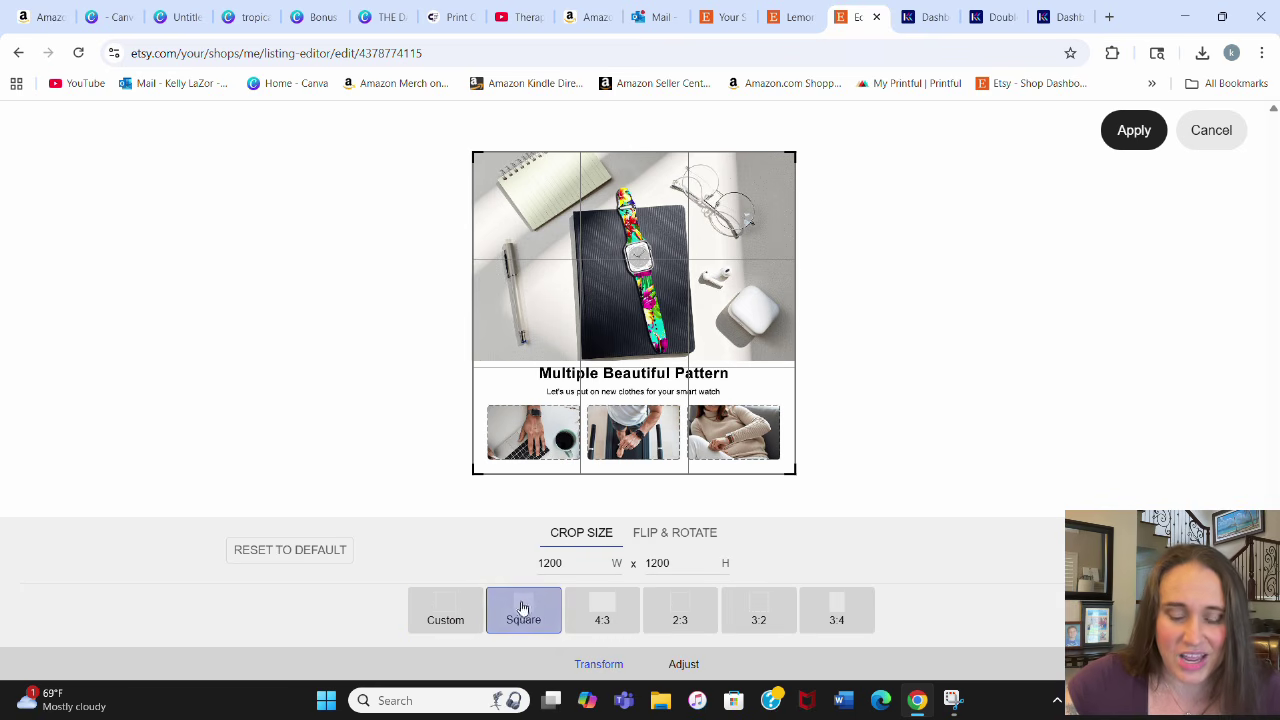
left_click_drag(793, 469, 668, 355)
left_click_drag(583, 306, 648, 302)
left_click(1111, 130)
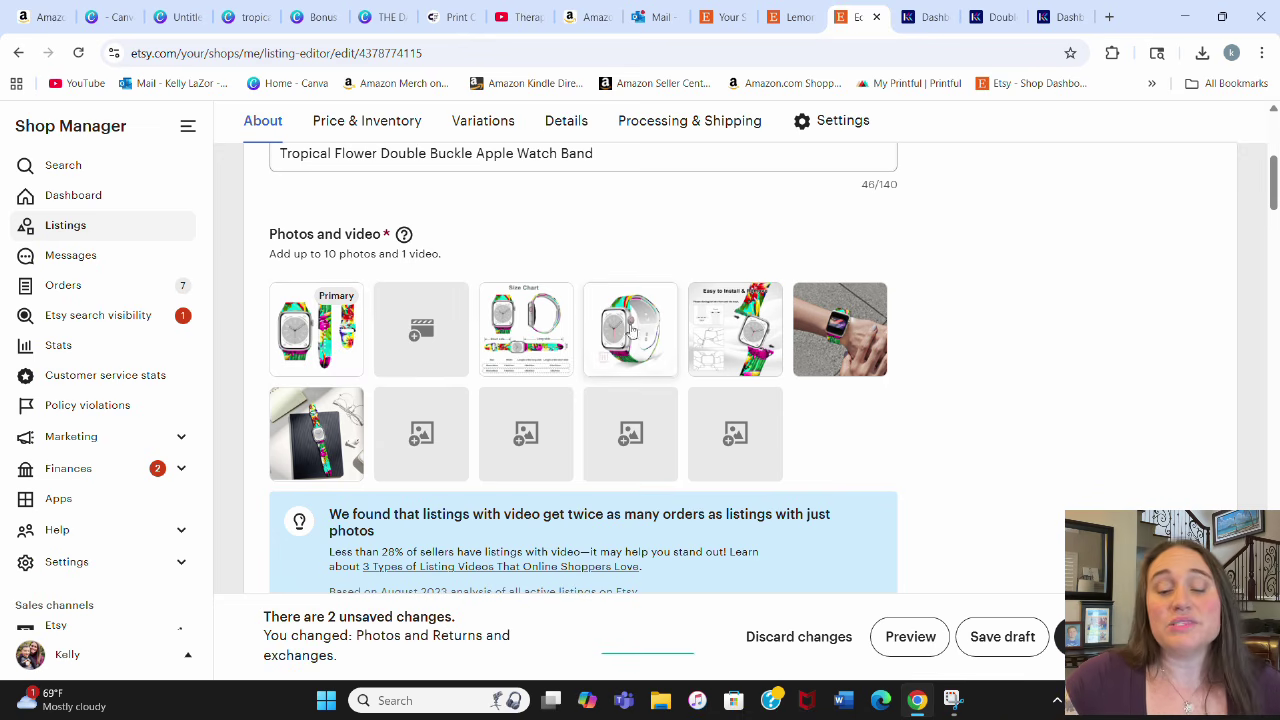
Review the draft's thumbnail, description, pricing, size variations and core details
scroll(864, 293, "down", 2)
scroll(864, 293, "down", 5)
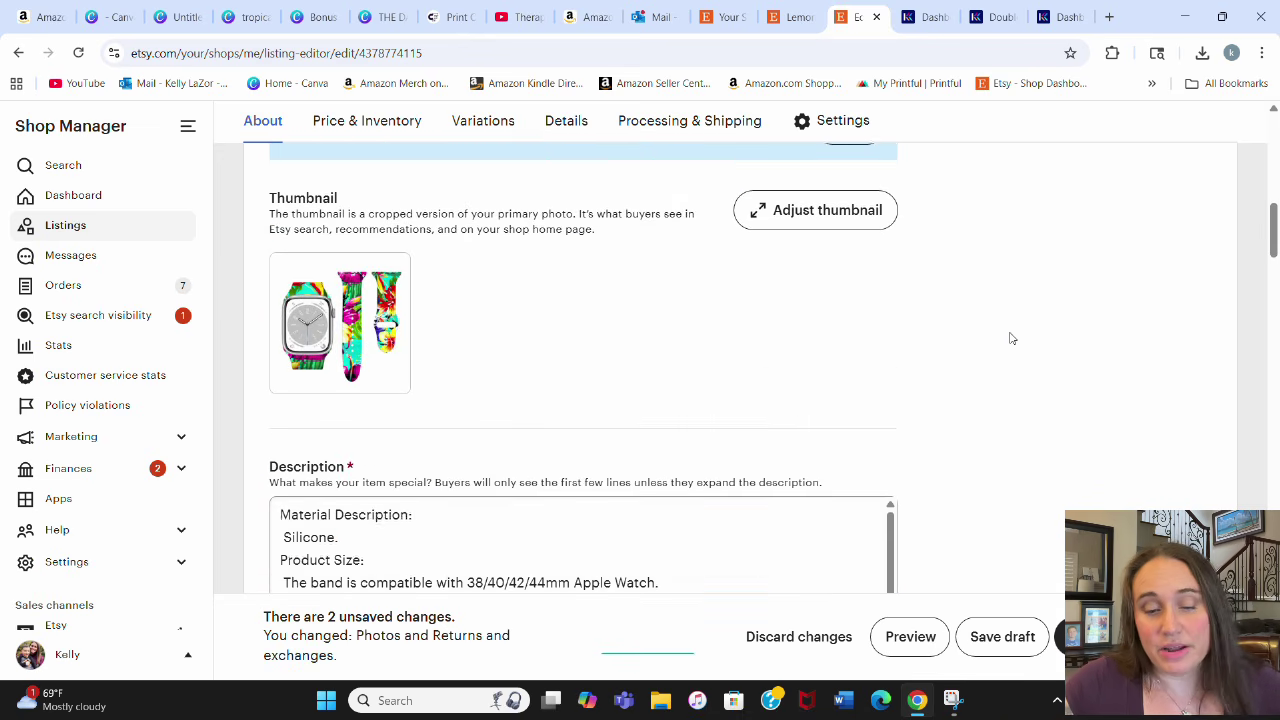
scroll(1008, 338, "down", 3)
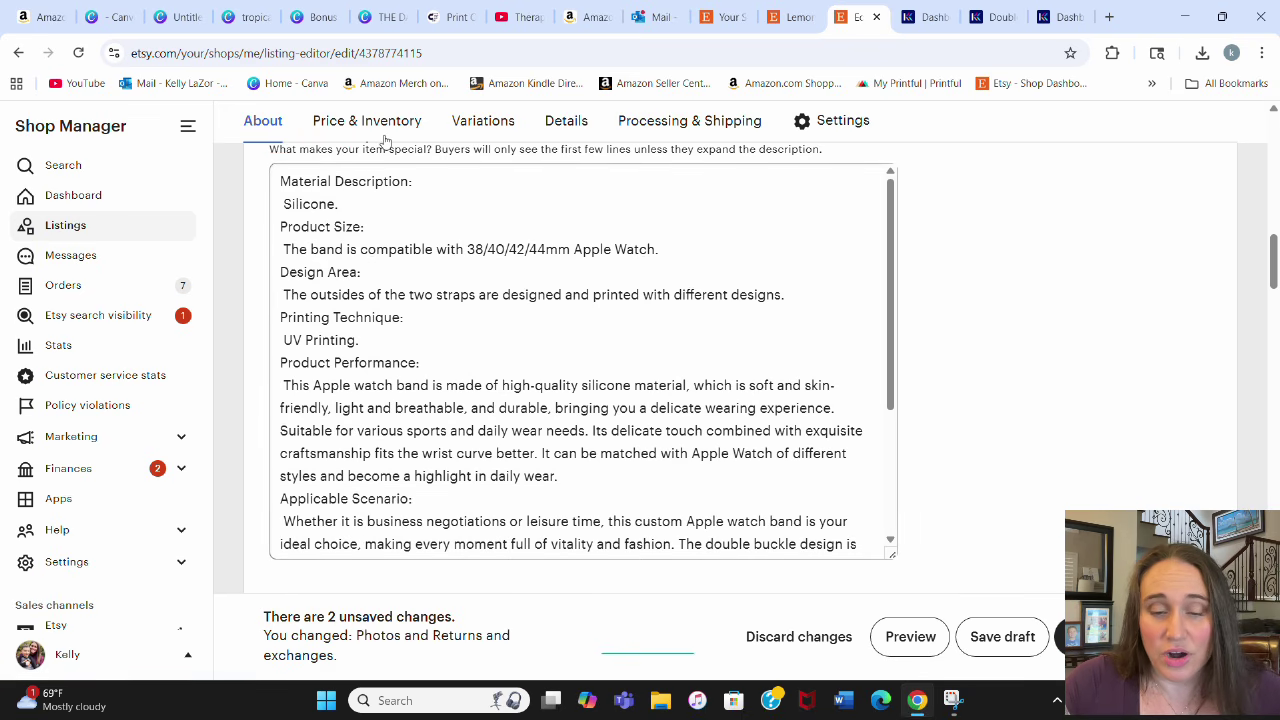
scroll(530, 300, "down", 3)
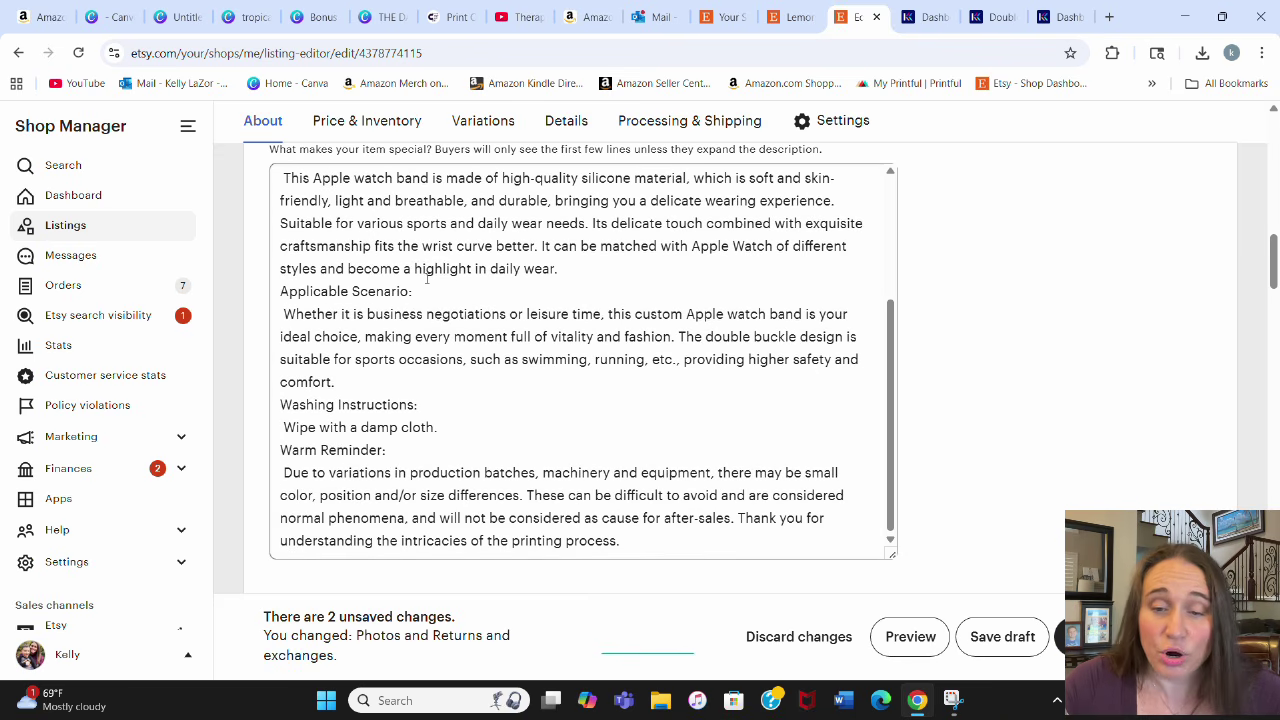
scroll(427, 279, "down", 6)
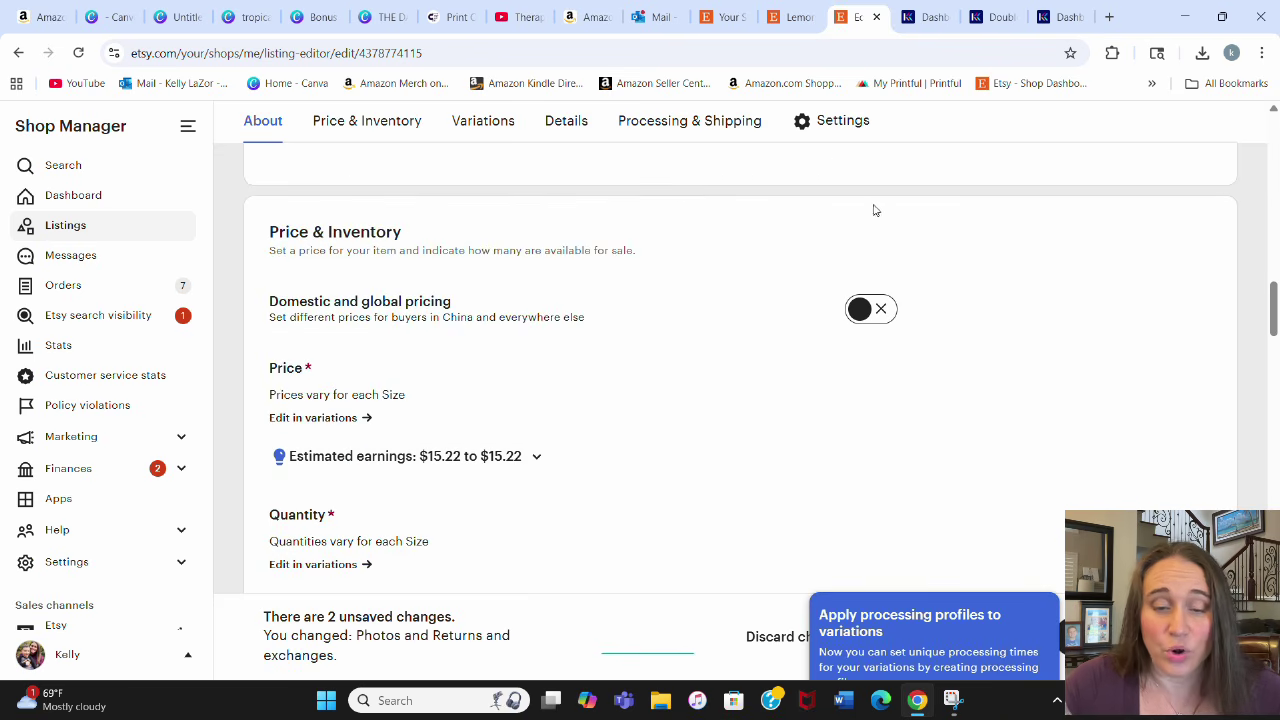
scroll(957, 223, "down", 7)
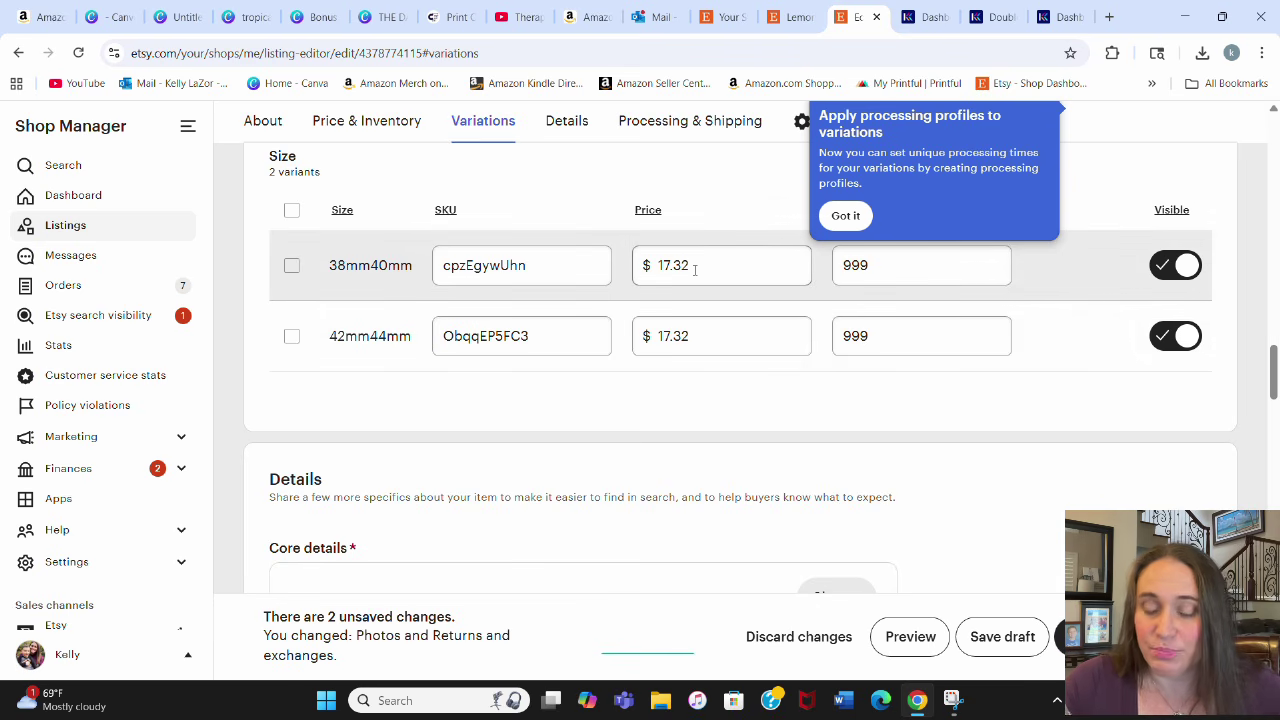
scroll(695, 270, "down", 4)
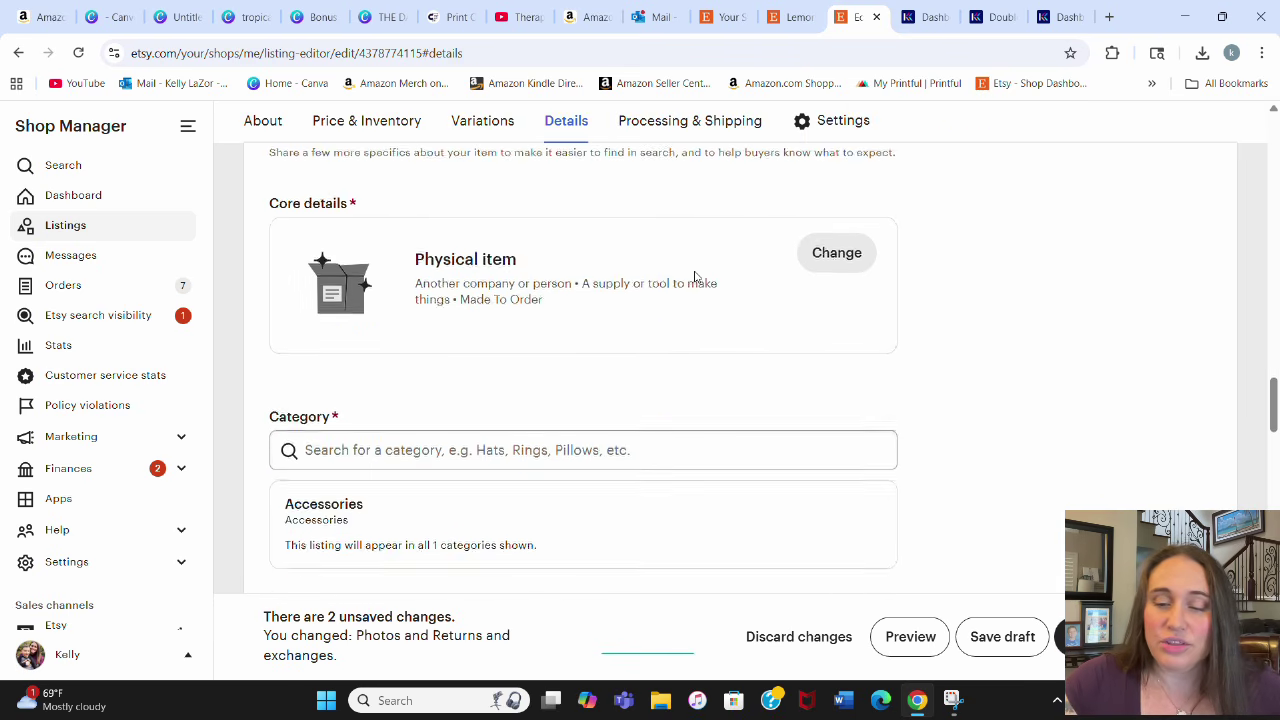
Search the listing categories for "watch band" and set the category to Watch Bands & Straps
scroll(695, 276, "down", 2)
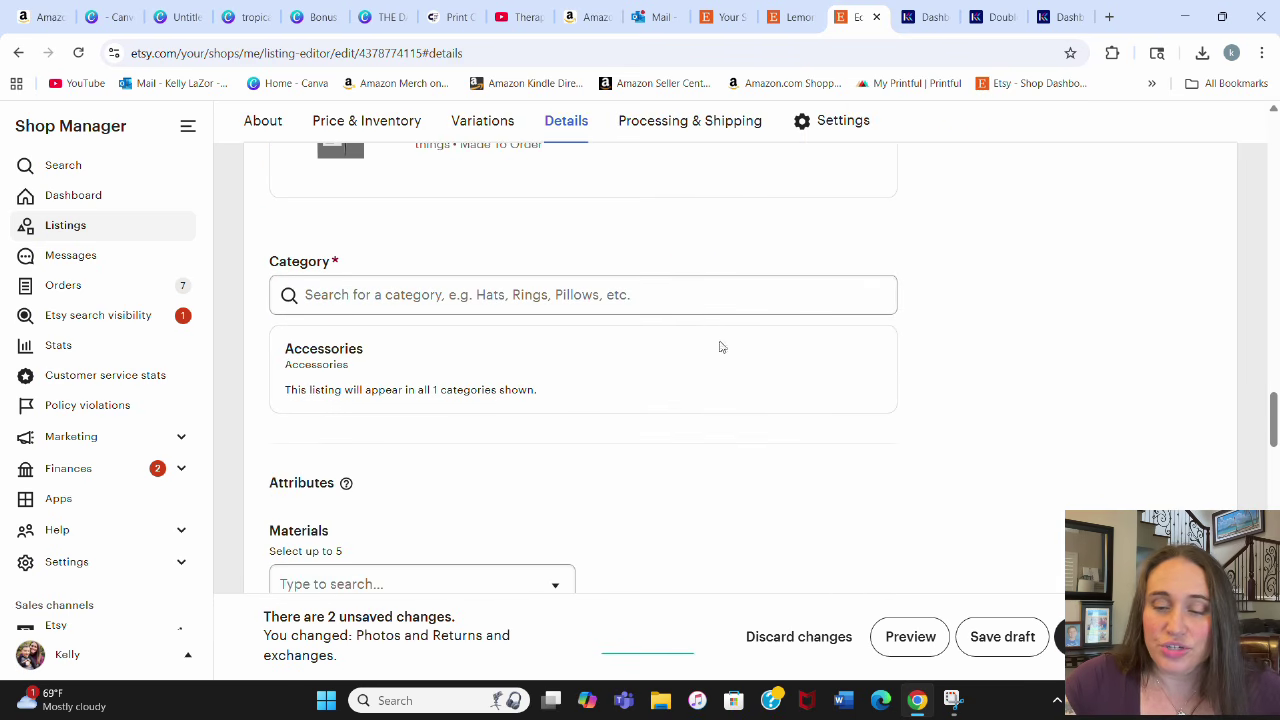
left_click(349, 301)
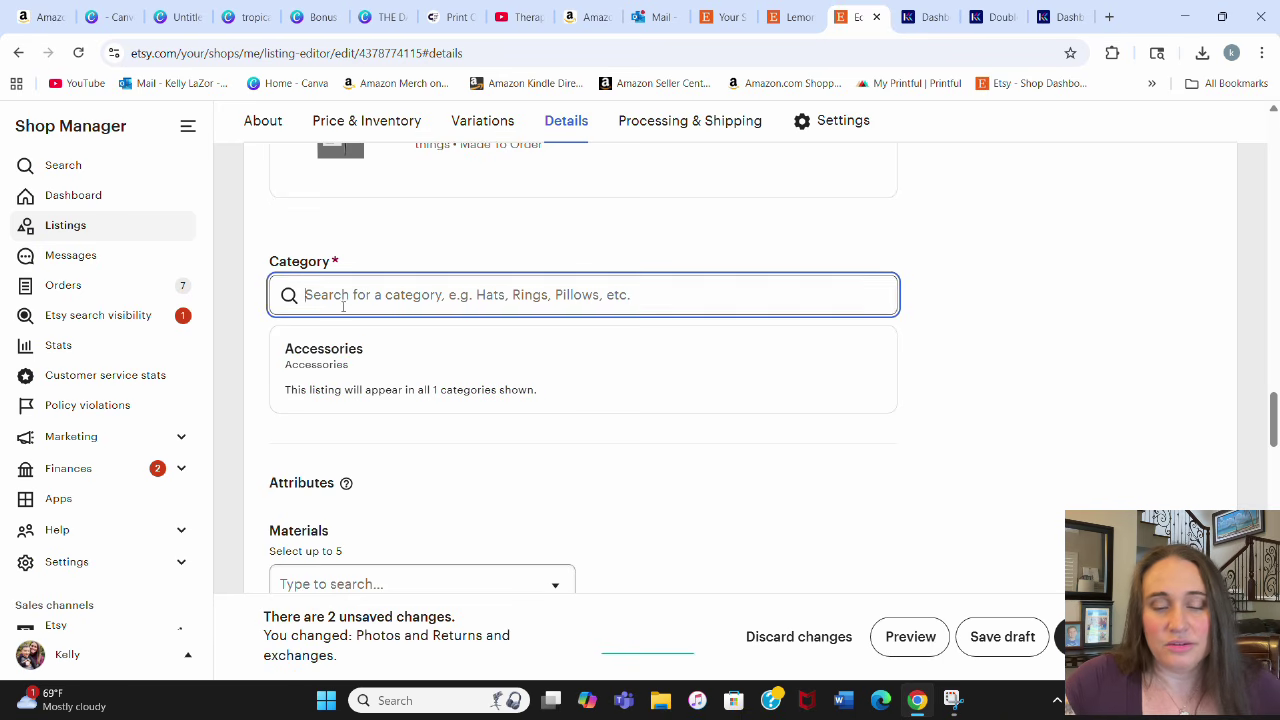
type("wa")
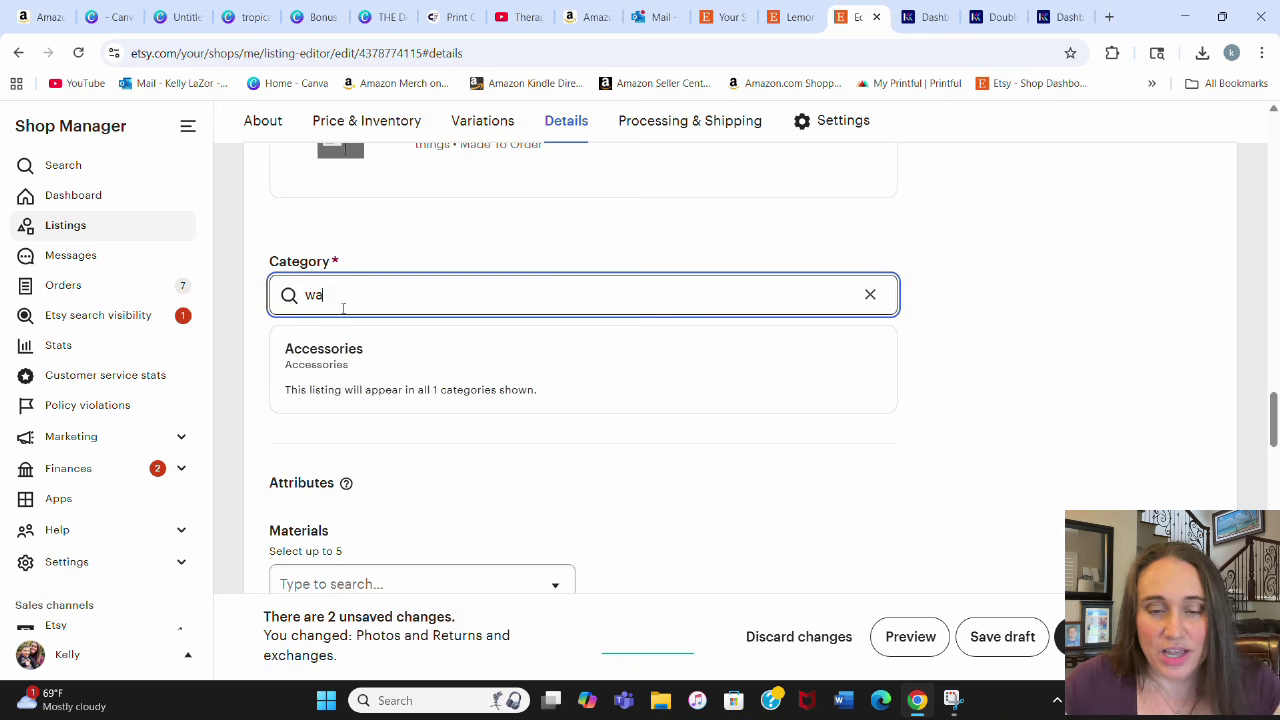
type("tch band")
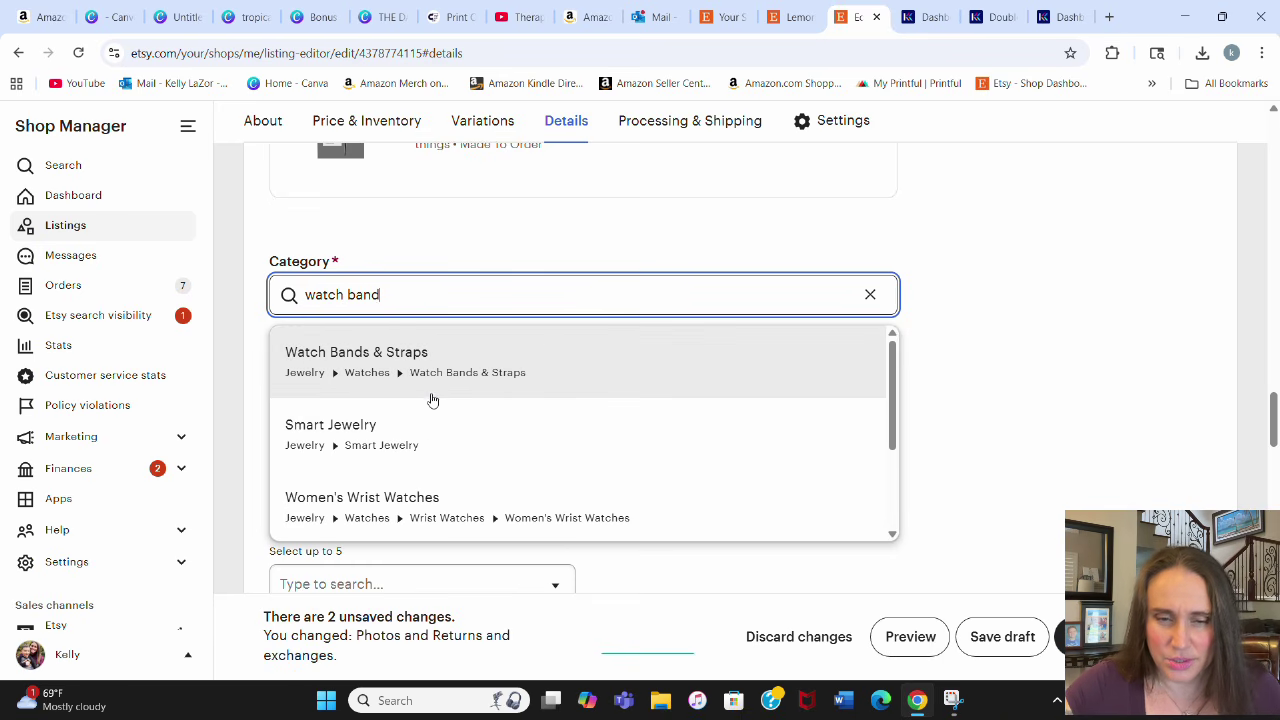
left_click(406, 371)
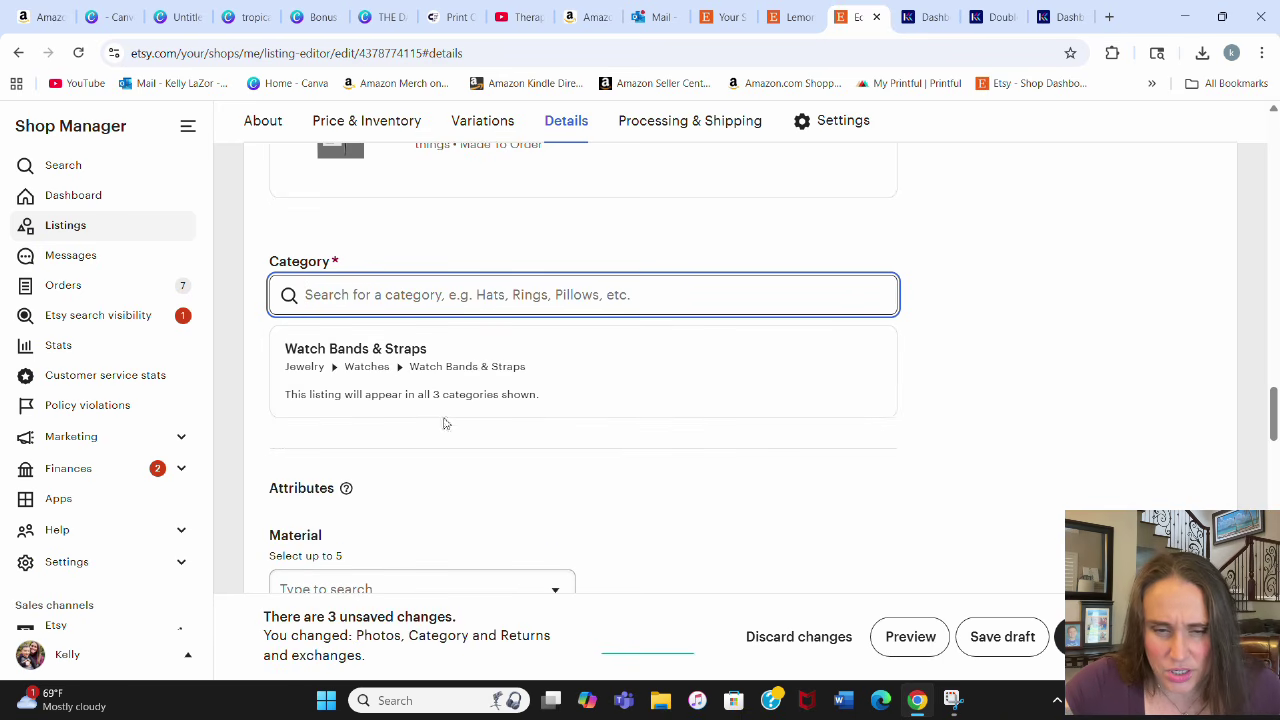
Set the listing's material attribute to Silicone
scroll(623, 354, "down", 2)
scroll(498, 322, "down", 1)
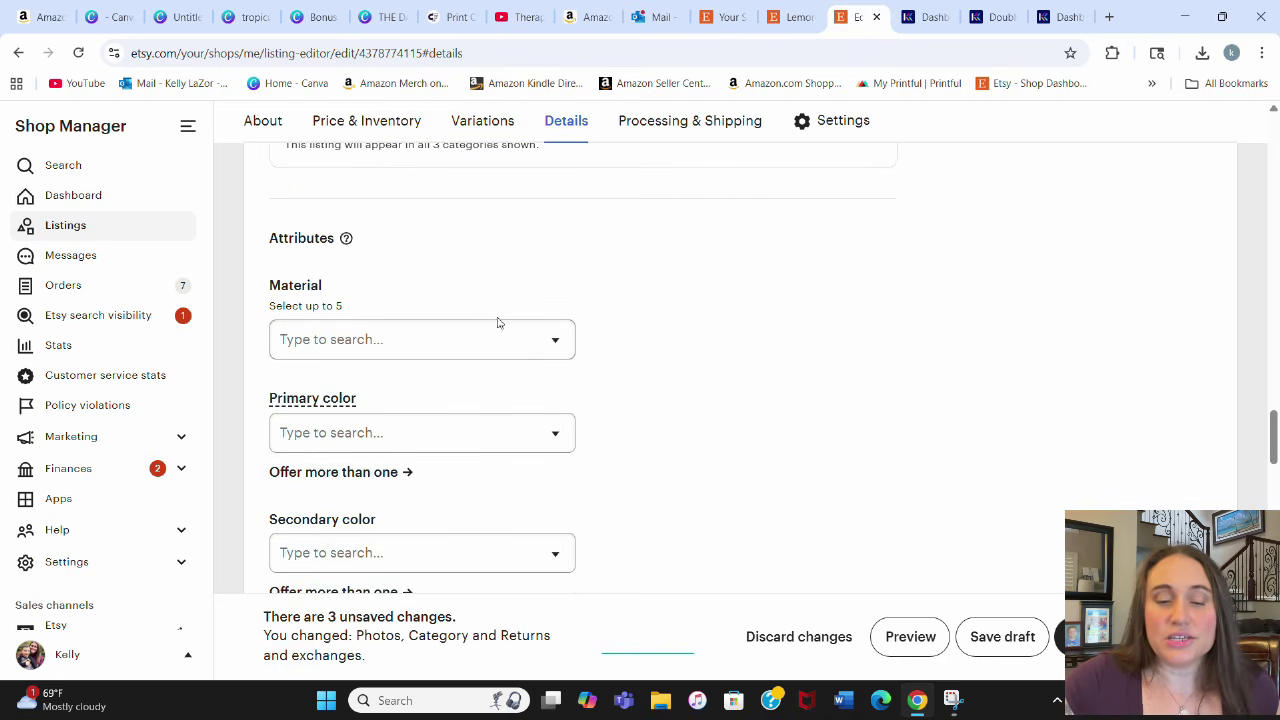
left_click(560, 340)
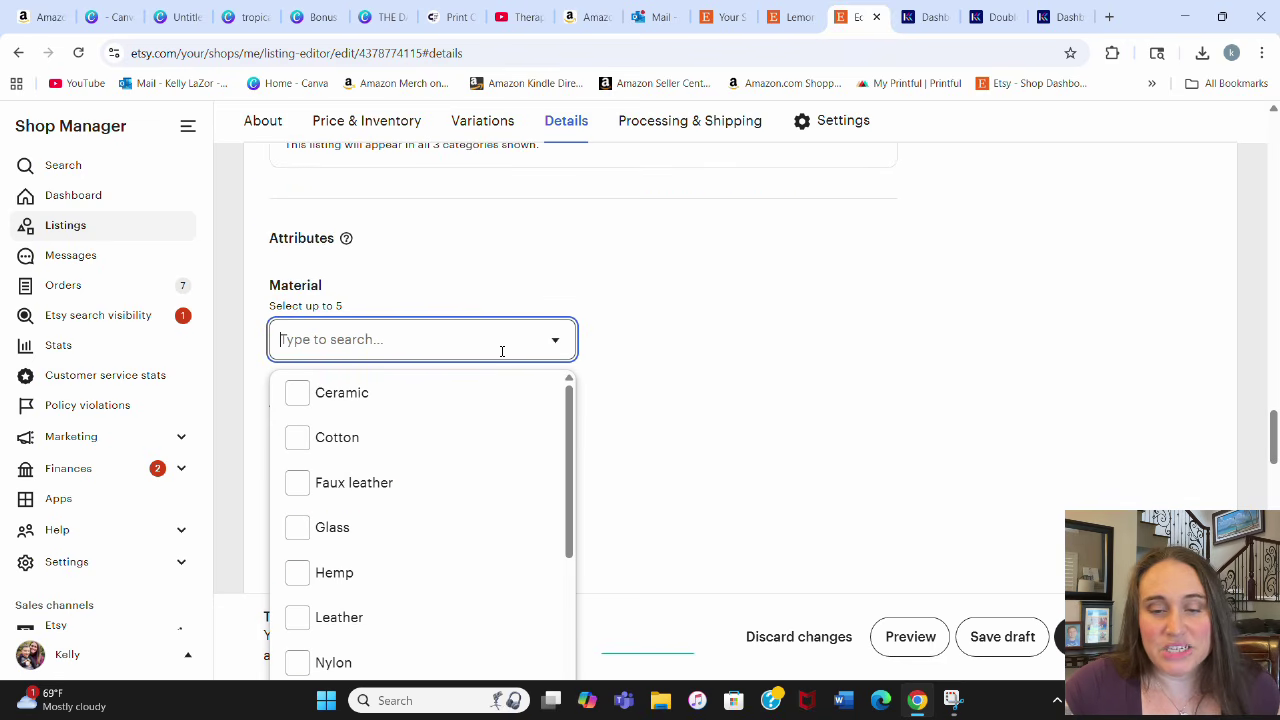
type("si")
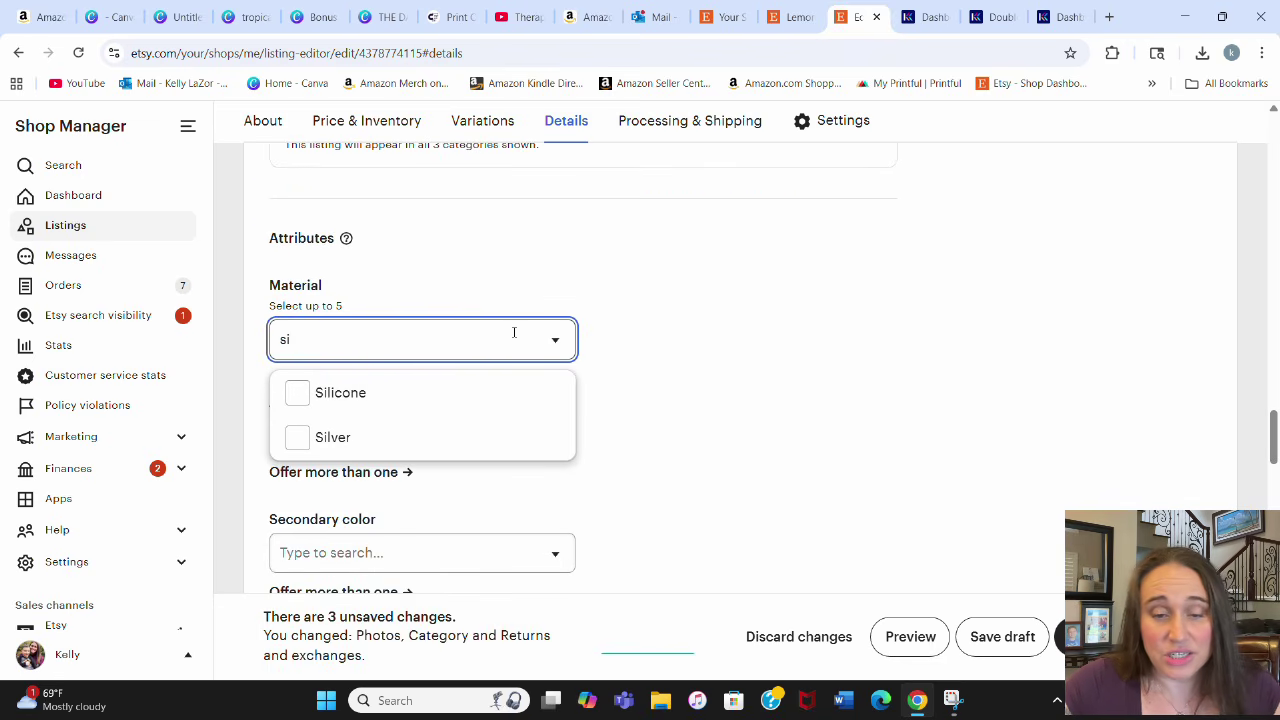
left_click(351, 405)
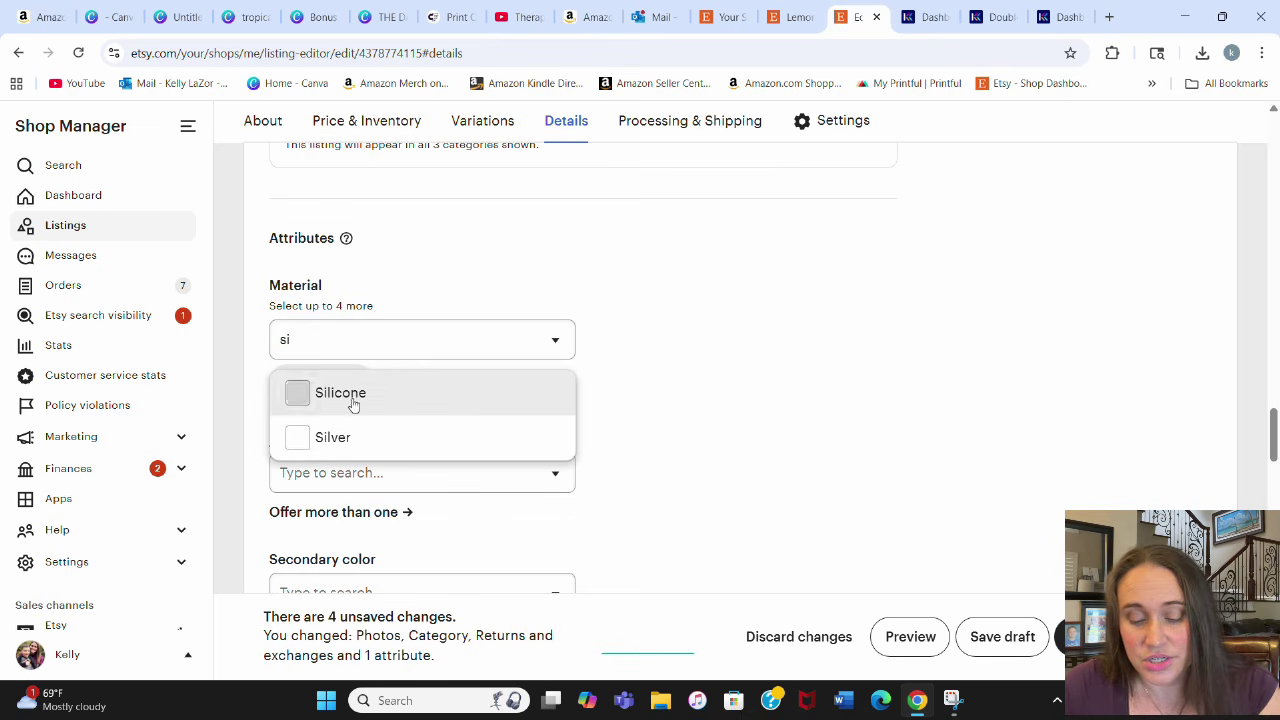
Show all of the listing's attributes and set the Recipient to Women
left_click(863, 284)
scroll(689, 303, "down", 4)
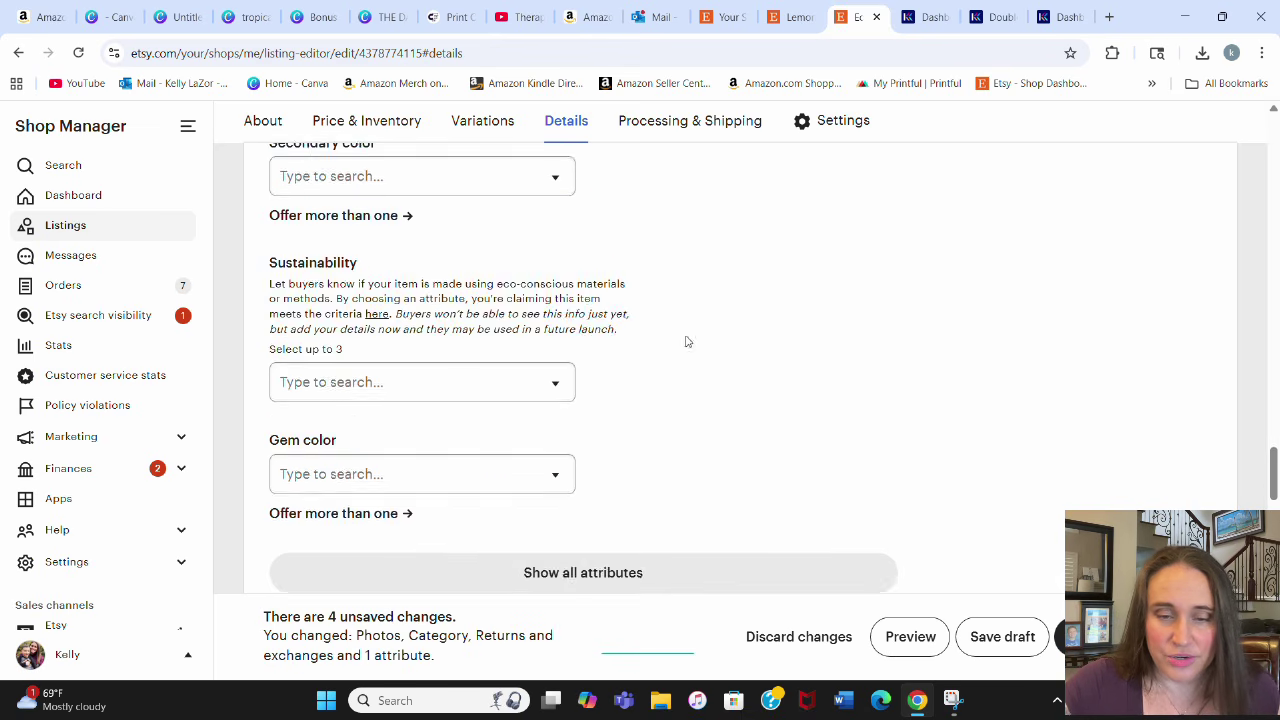
scroll(692, 317, "down", 1)
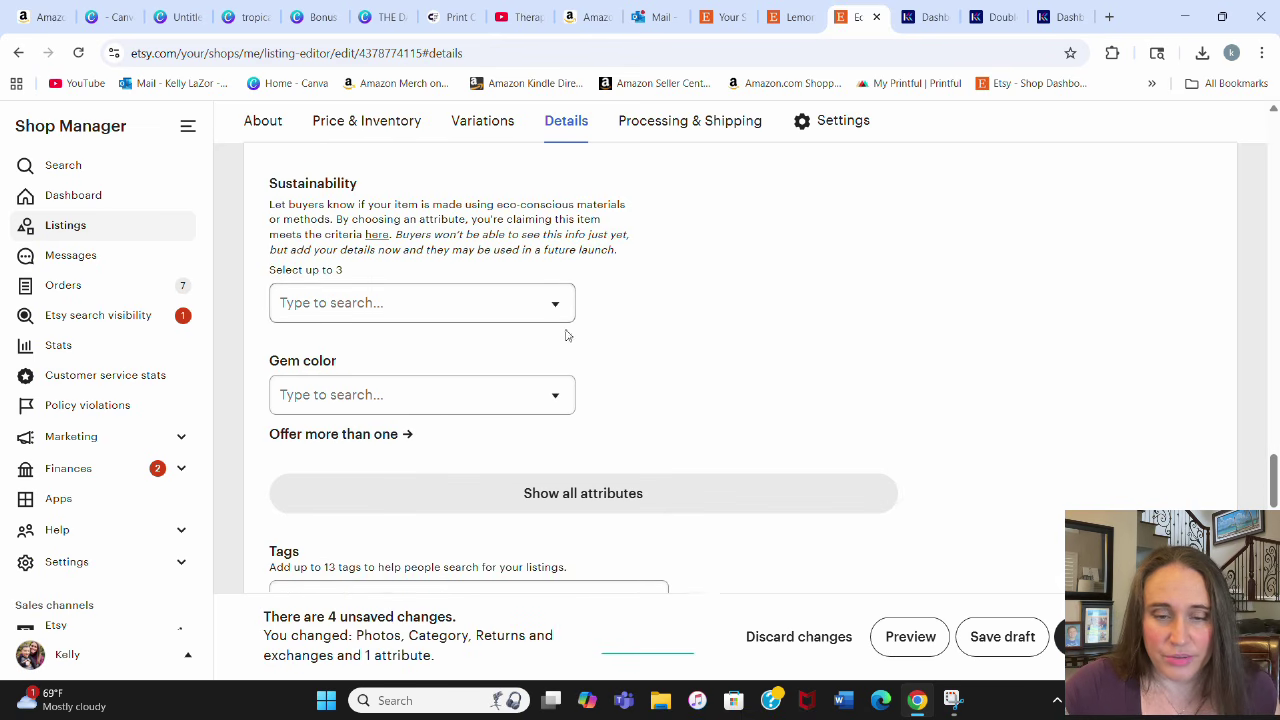
left_click(549, 489)
scroll(697, 290, "down", 4)
scroll(546, 160, "down", 1)
scroll(554, 192, "down", 1)
left_click(368, 309)
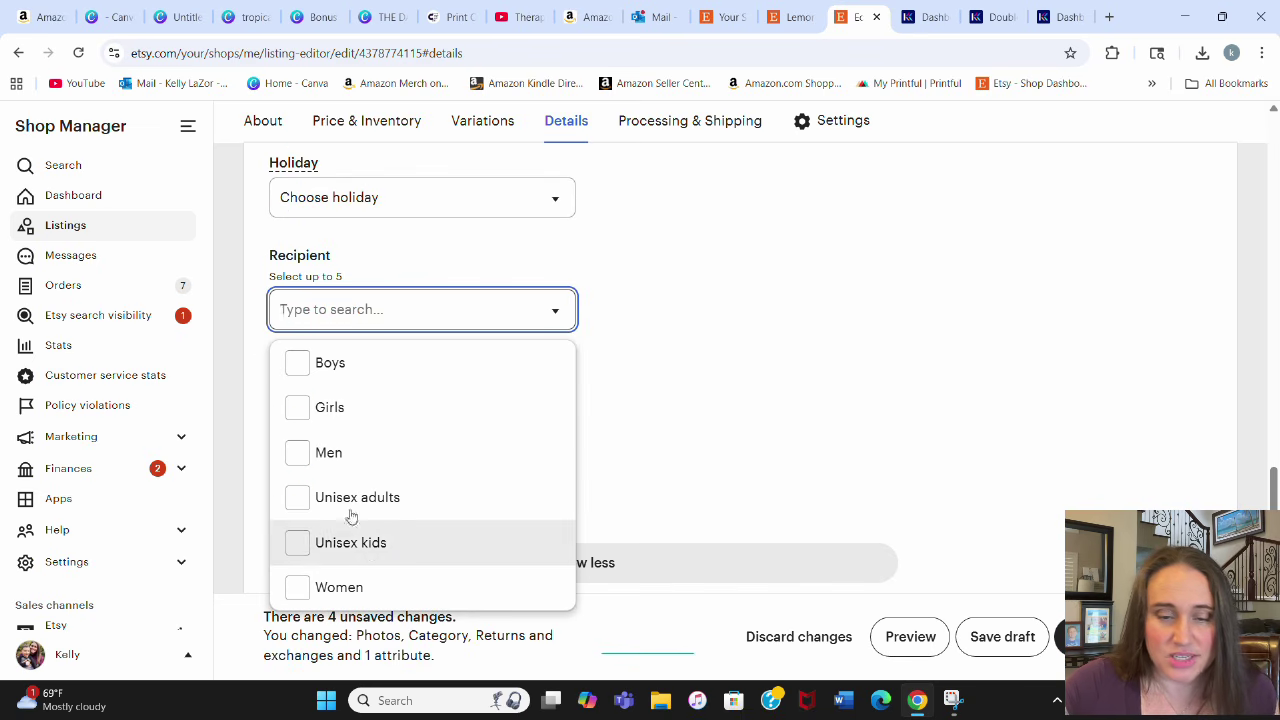
left_click(337, 587)
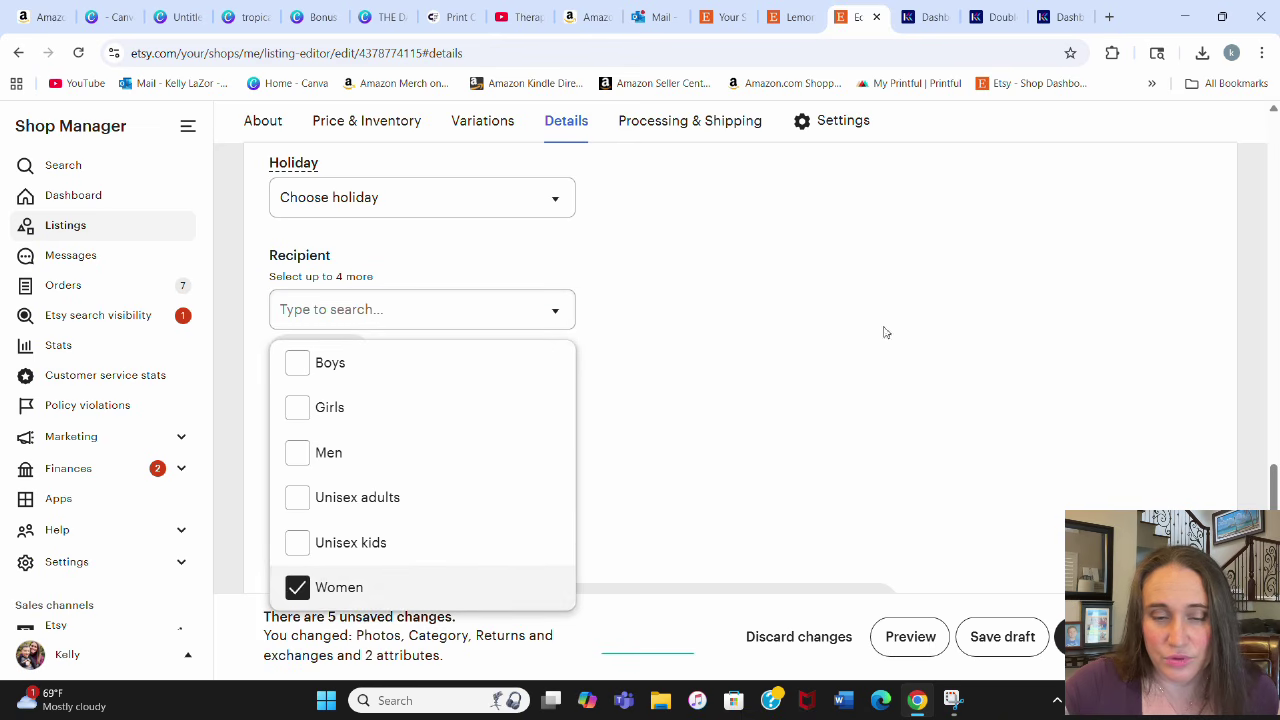
left_click(786, 337)
Set the listing's Theme attribute to Beach & tropical and go to the Tags field
left_click(554, 436)
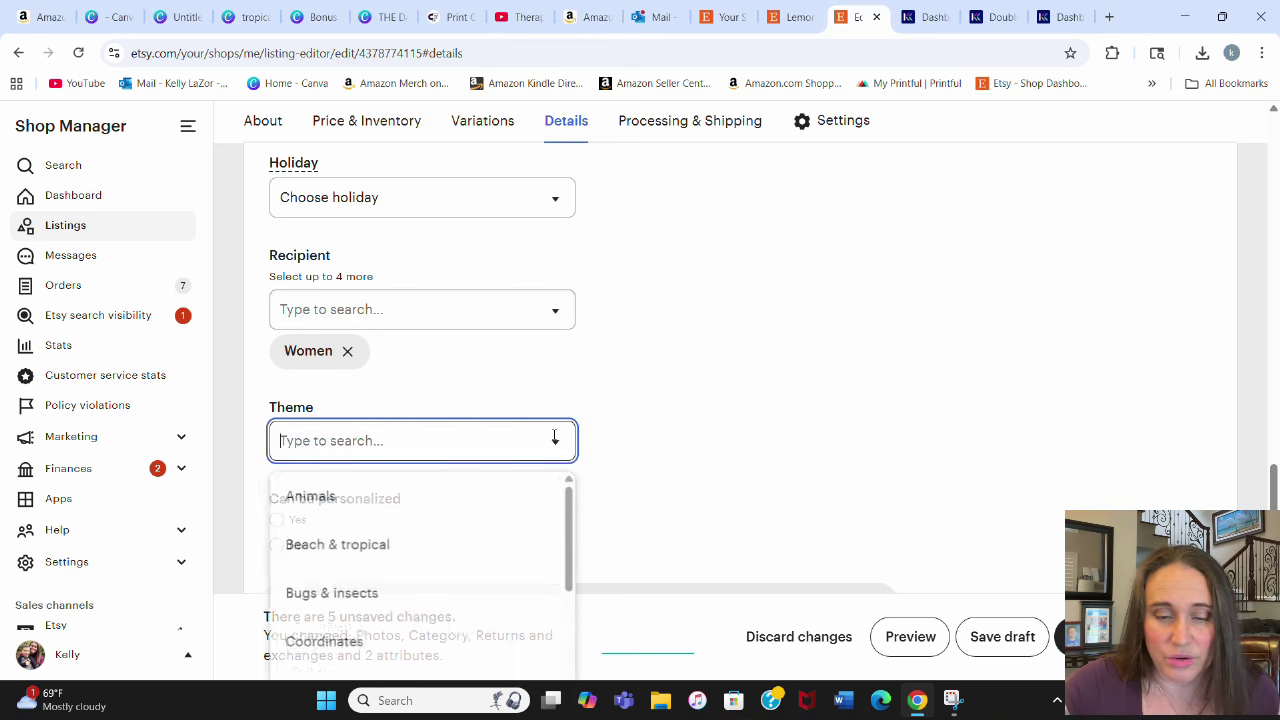
left_click(329, 543)
scroll(752, 300, "down", 3)
scroll(755, 291, "down", 1)
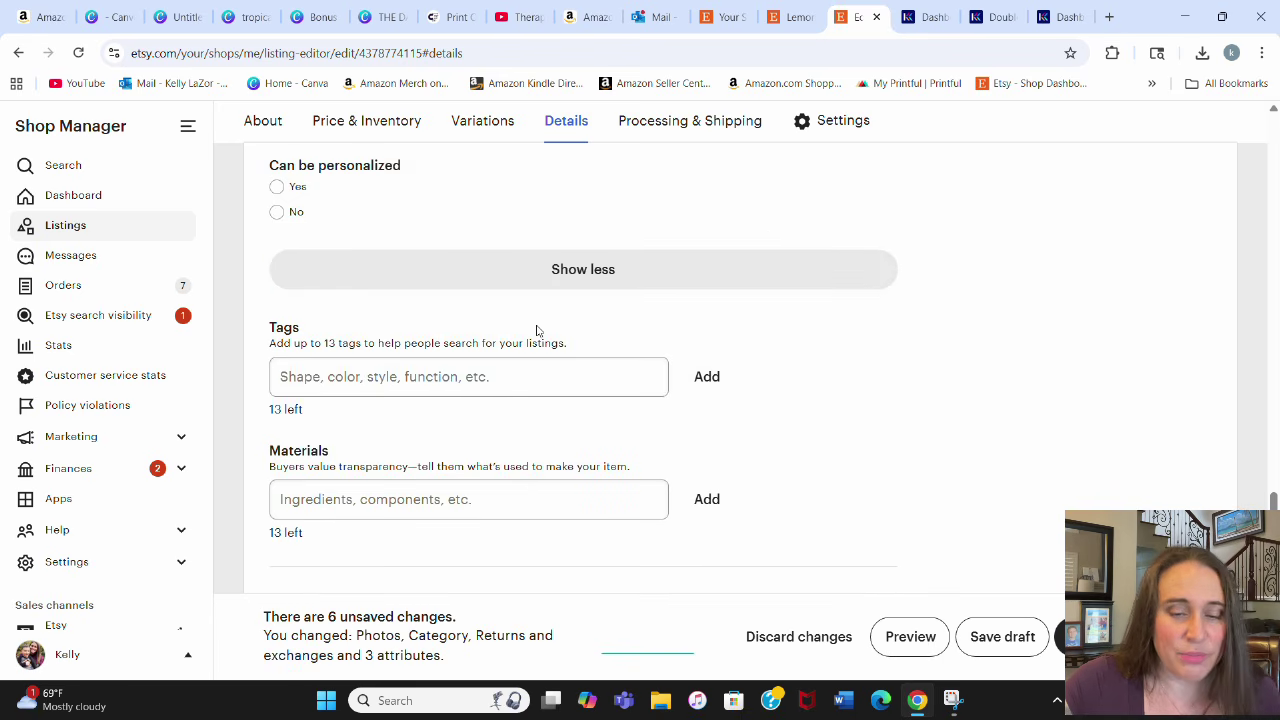
left_click(394, 388)
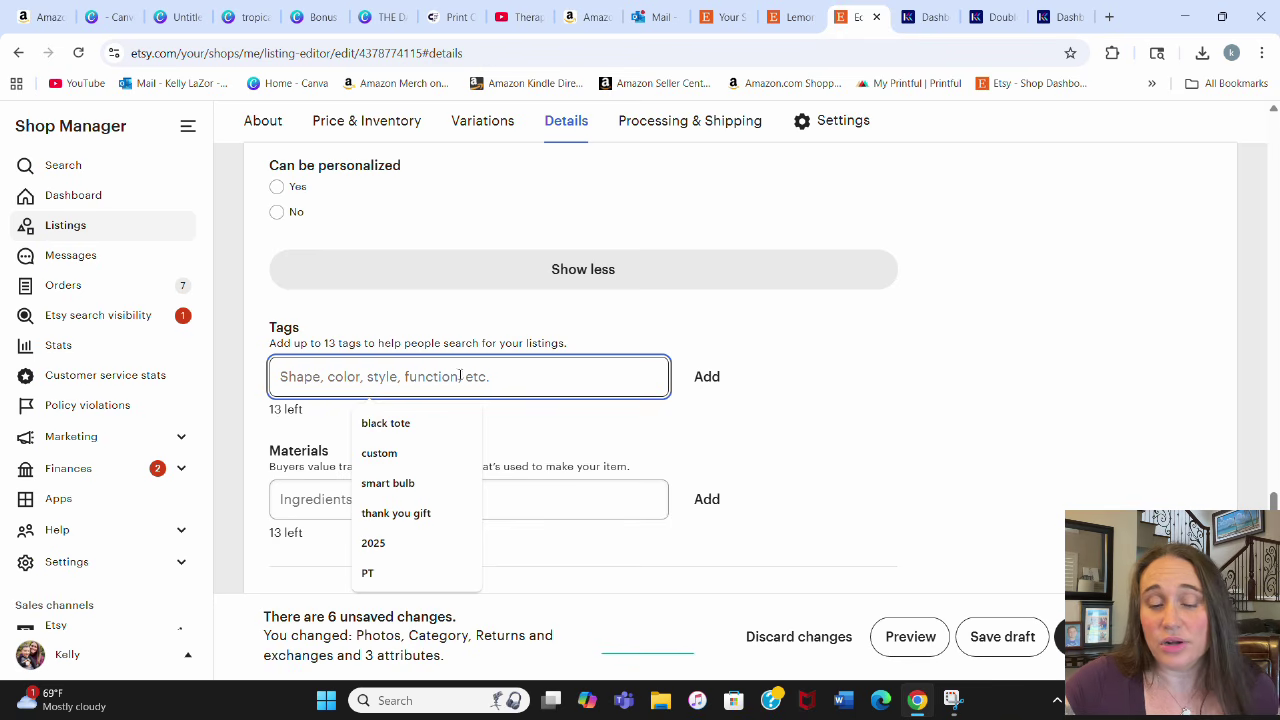
In the listing's shipping profile, set the United States one-item and additional-item prices to 0.00 and save the profile
scroll(479, 368, "down", 3)
scroll(580, 266, "down", 3)
scroll(580, 266, "down", 3)
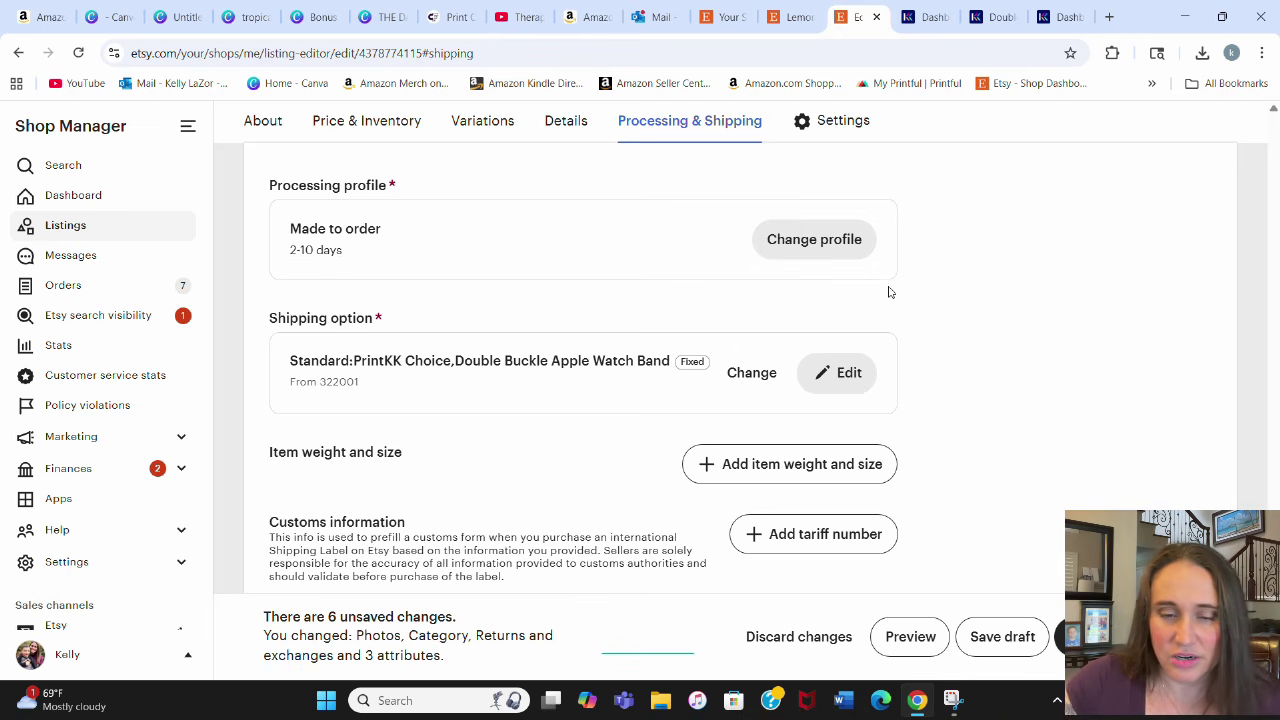
left_click(843, 371)
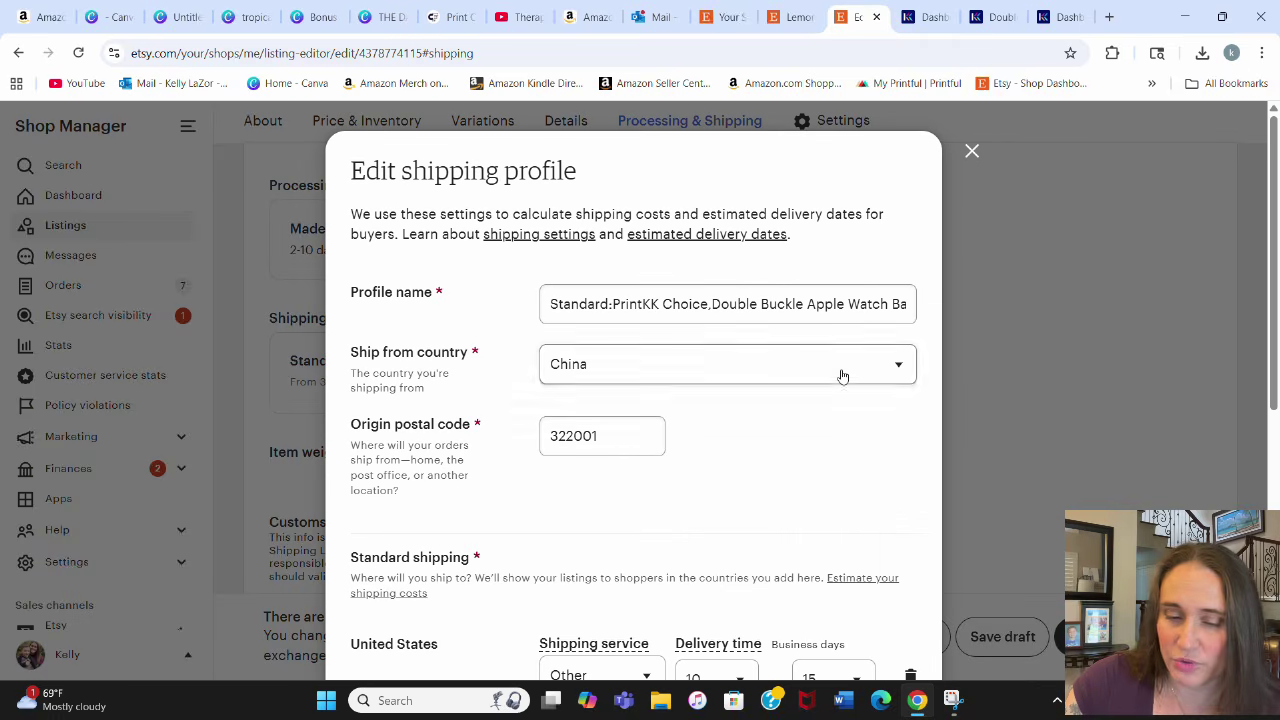
scroll(691, 277, "down", 1)
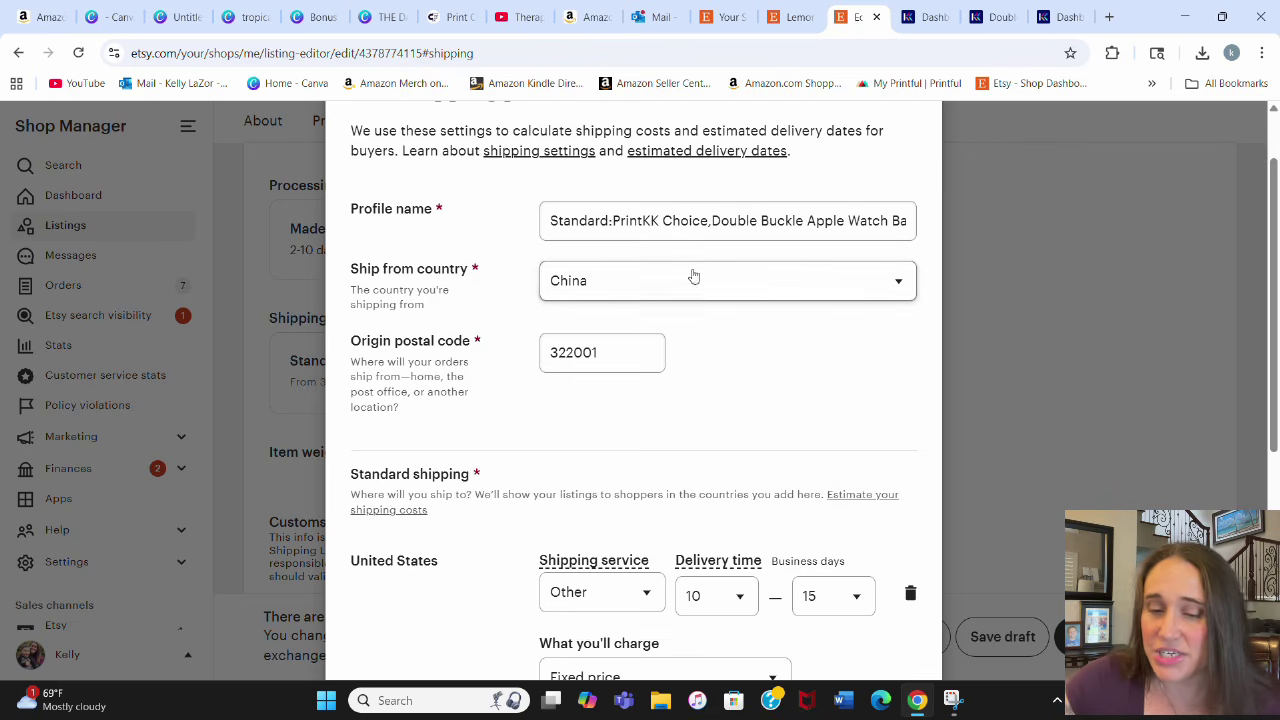
scroll(598, 263, "down", 4)
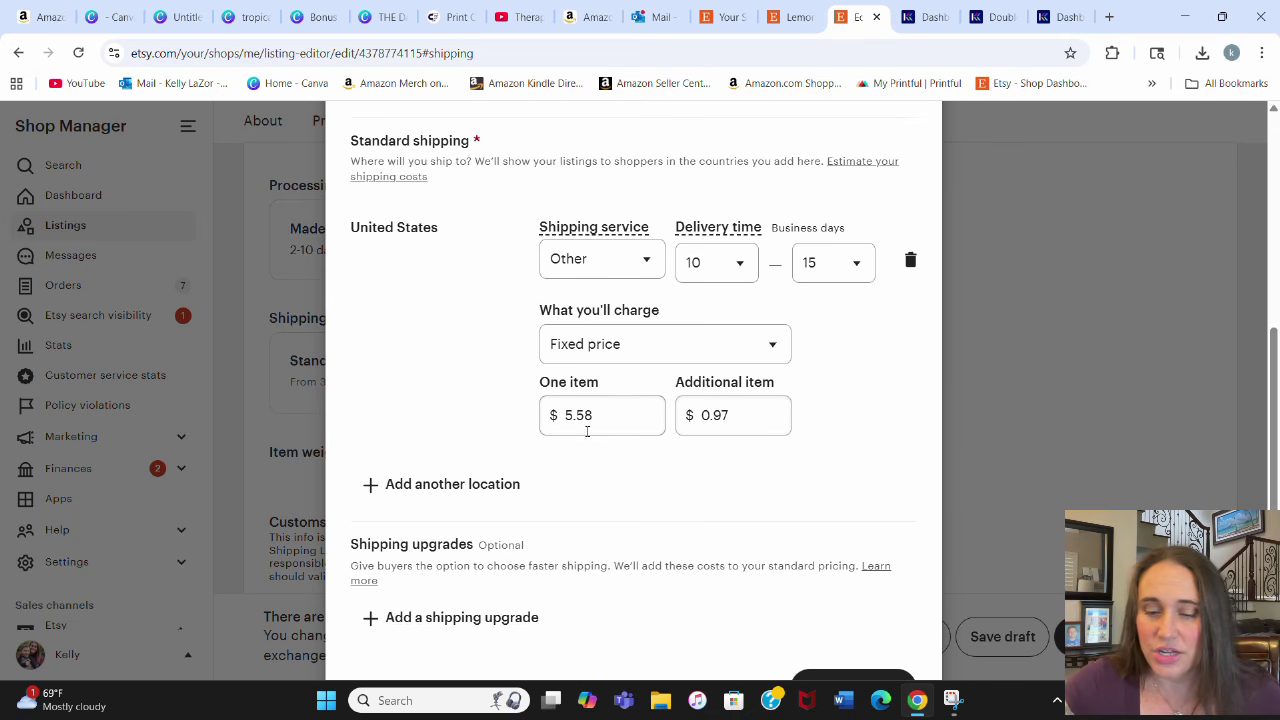
left_click_drag(619, 417, 387, 424)
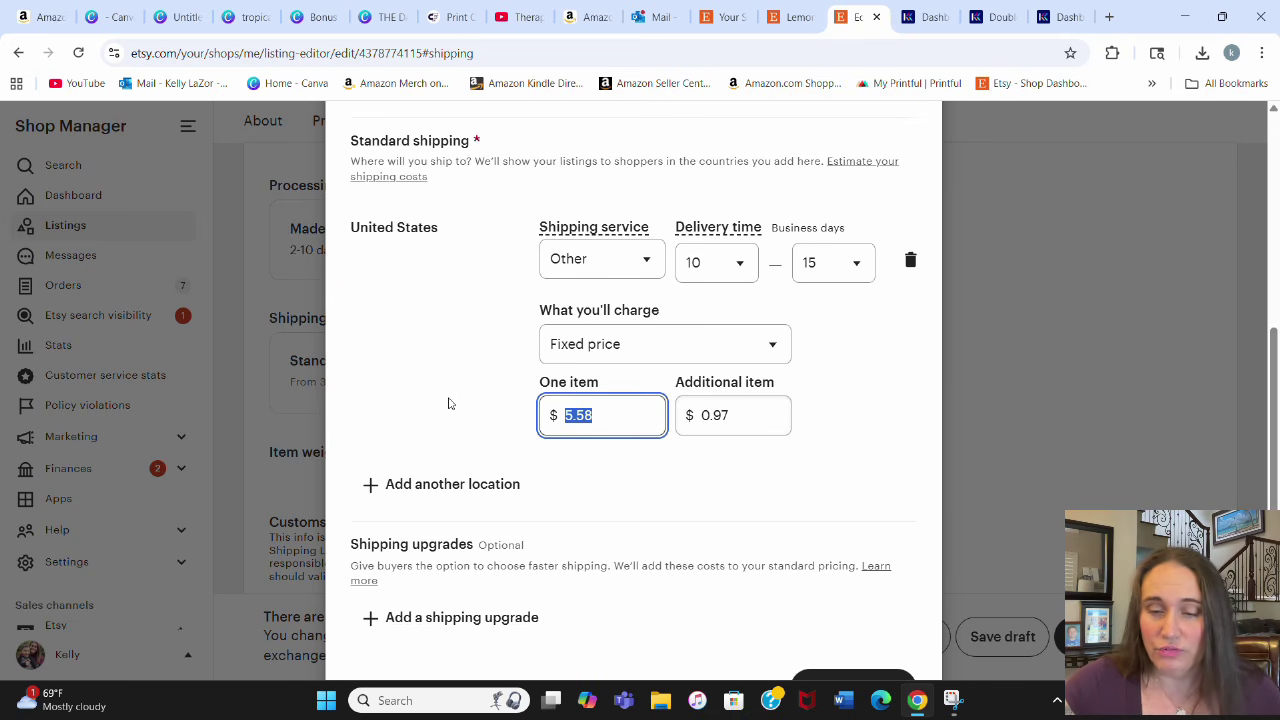
type("0.00")
key("Tab")
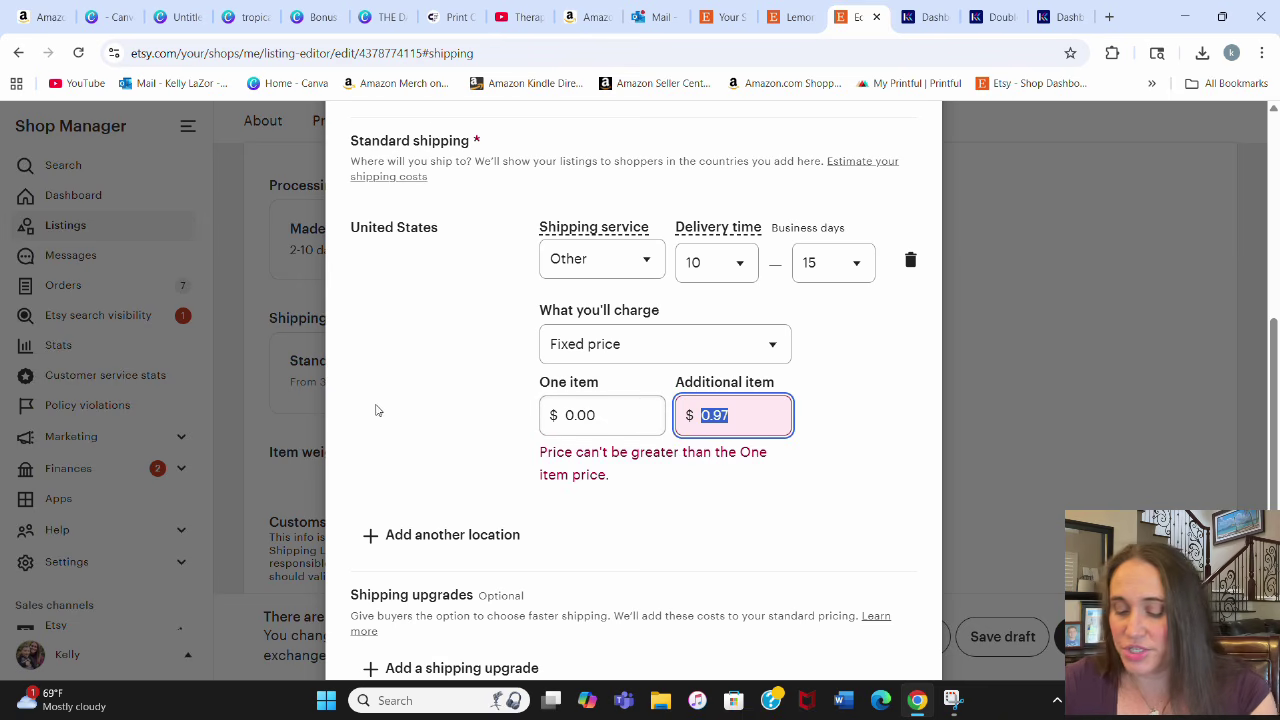
type("0.00")
left_click(857, 480)
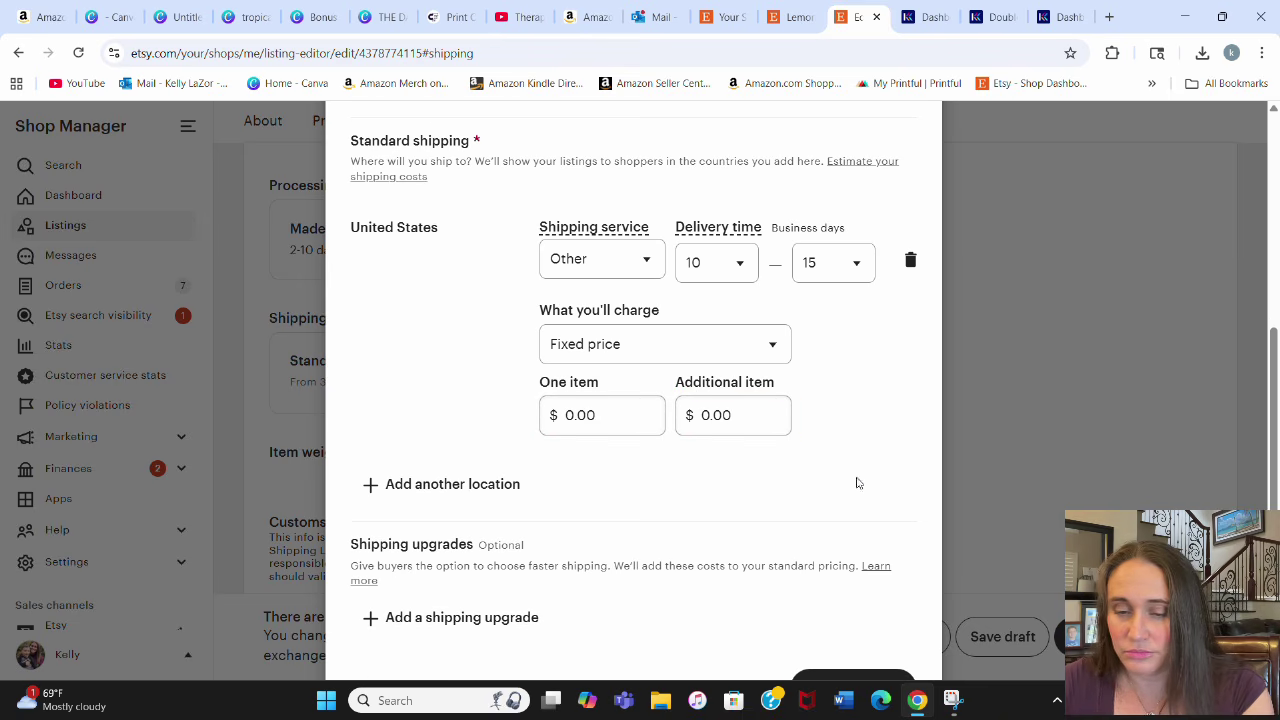
scroll(840, 495, "down", 2)
left_click(815, 606)
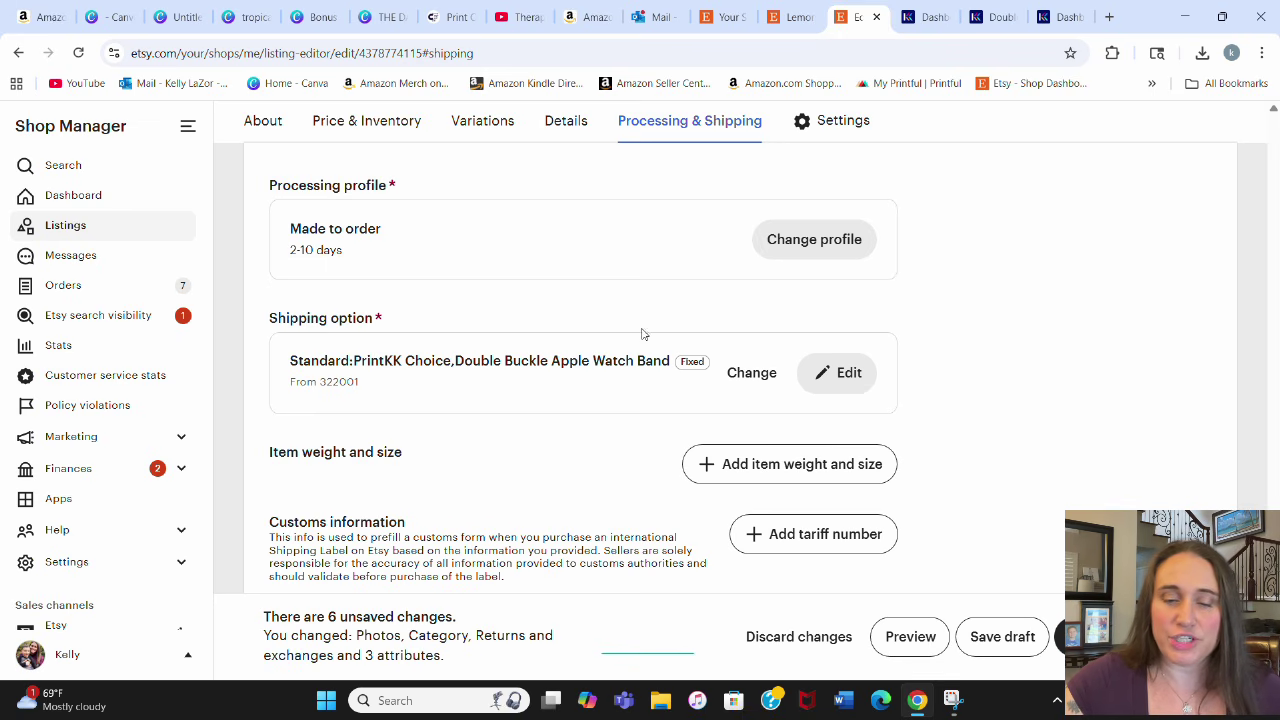
Reopen the listing's shipping profile, review its origin and United States shipping charge, and close it
left_click(845, 373)
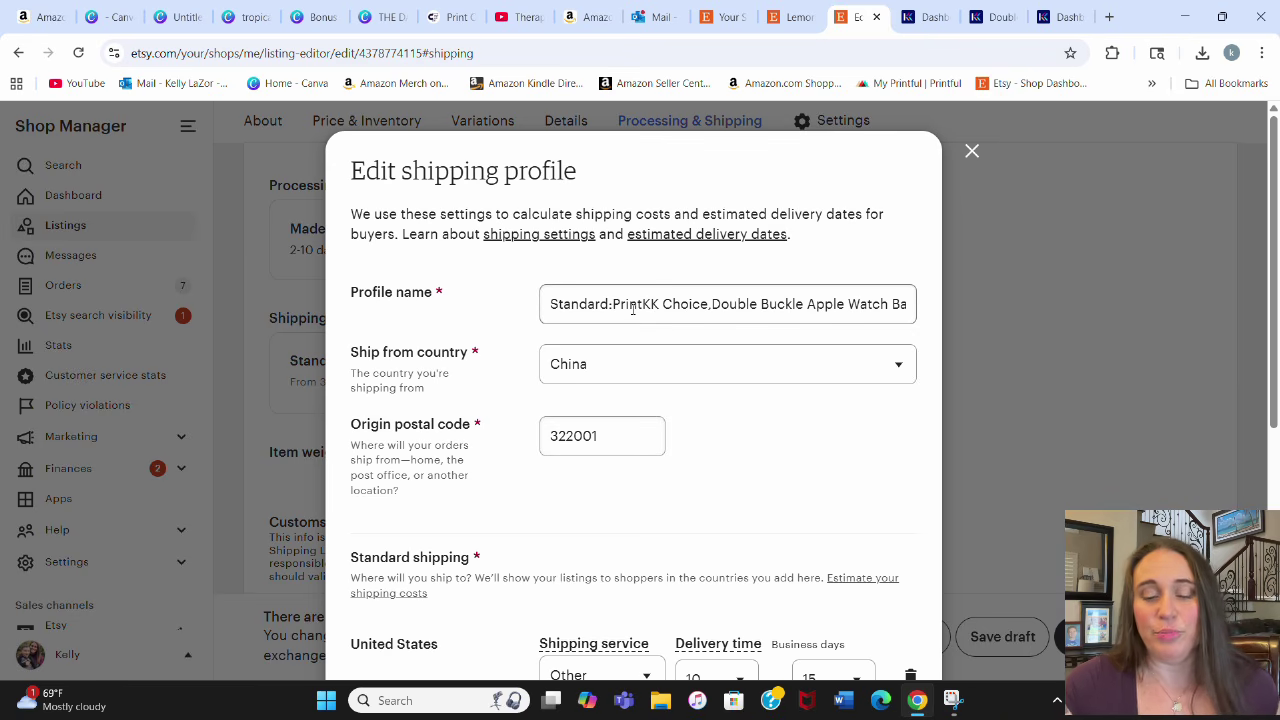
scroll(762, 446, "down", 3)
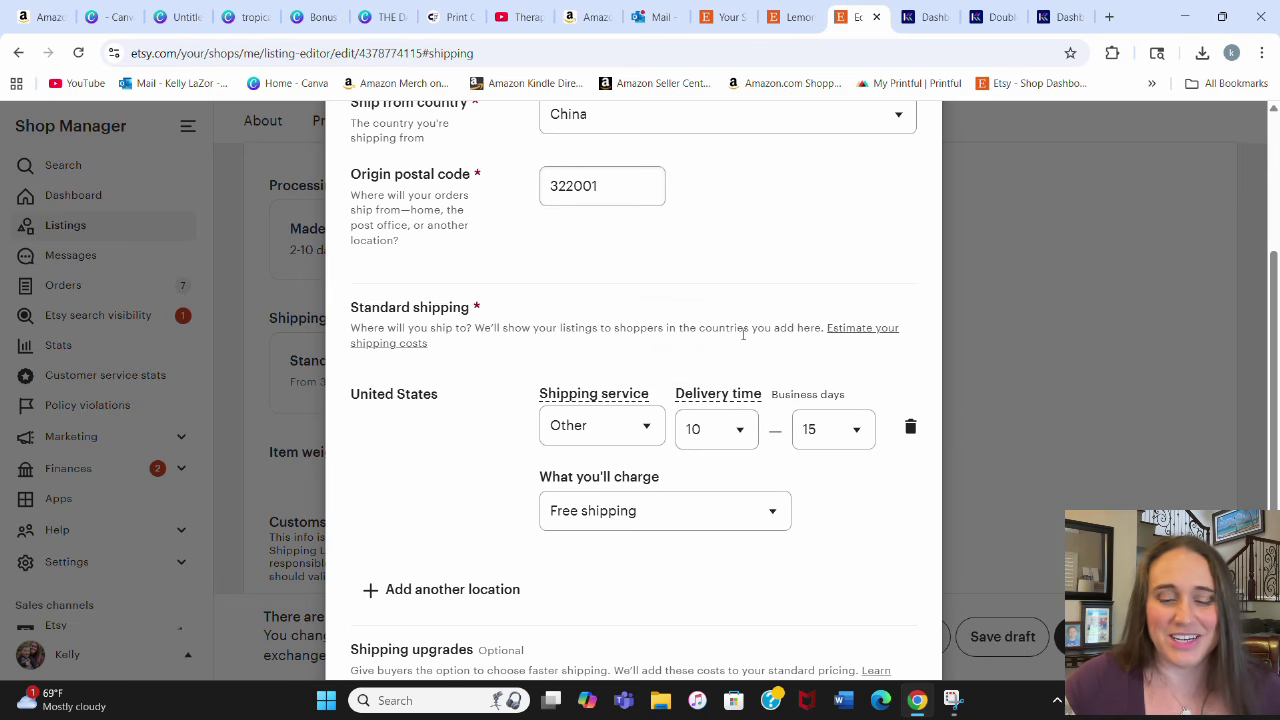
scroll(699, 286, "up", 3)
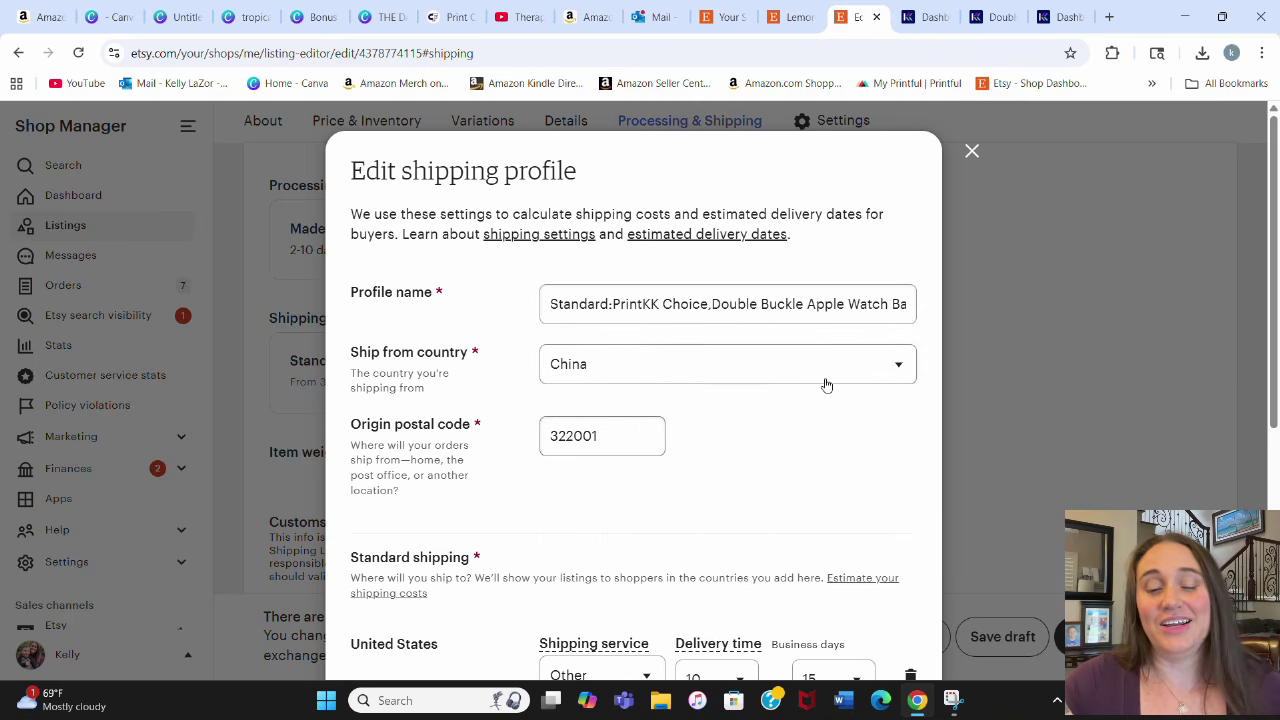
scroll(790, 390, "down", 3)
scroll(806, 514, "down", 2)
scroll(774, 434, "up", 5)
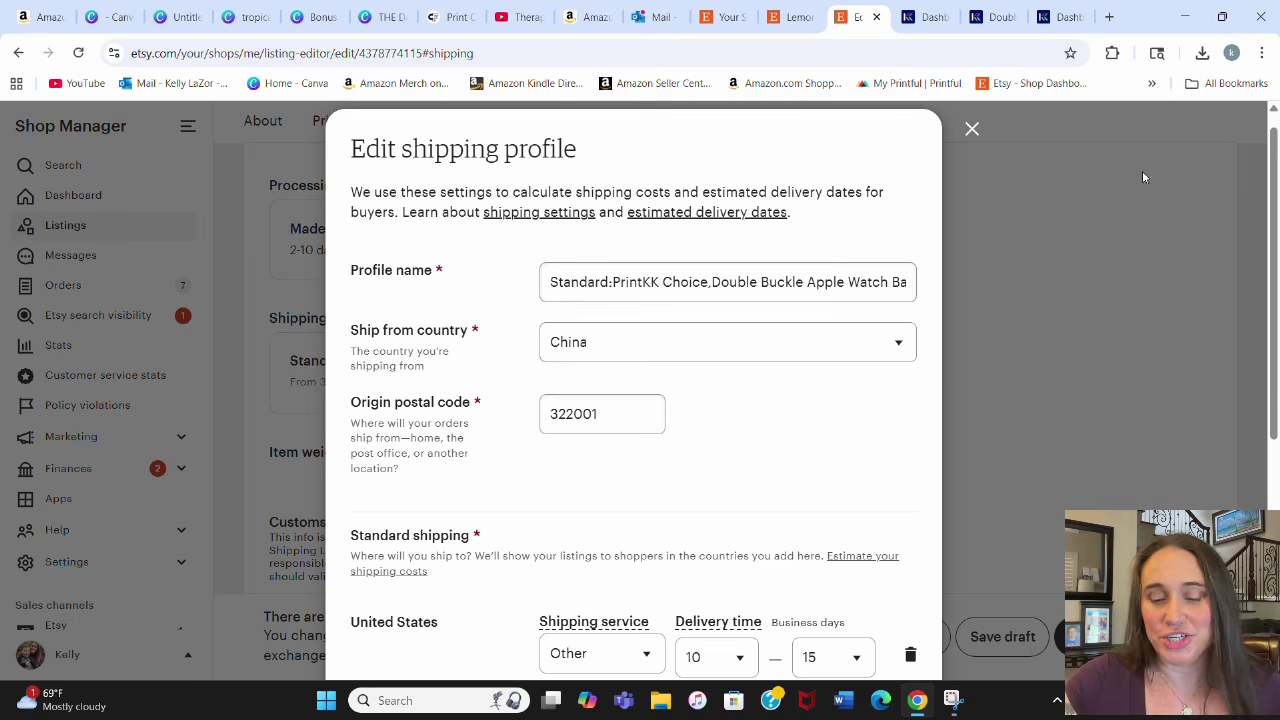
left_click(971, 128)
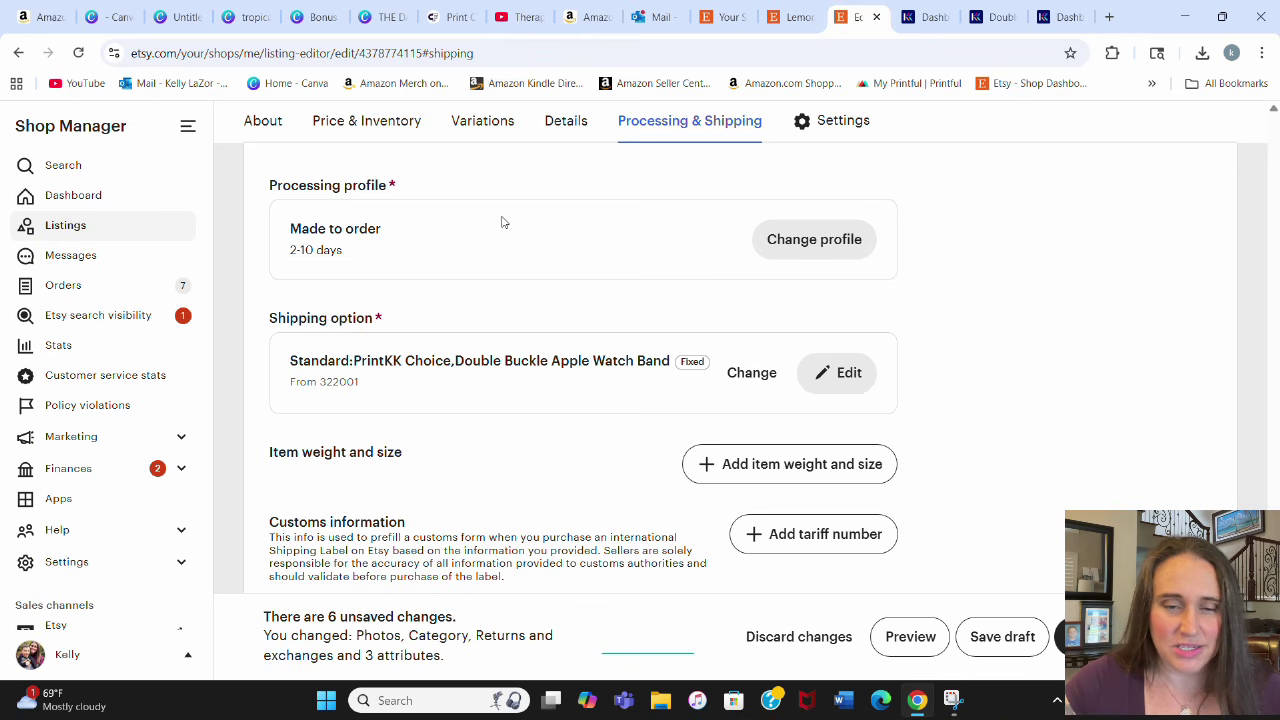
Look through the available processing profiles and close the list without applying another one
left_click(799, 237)
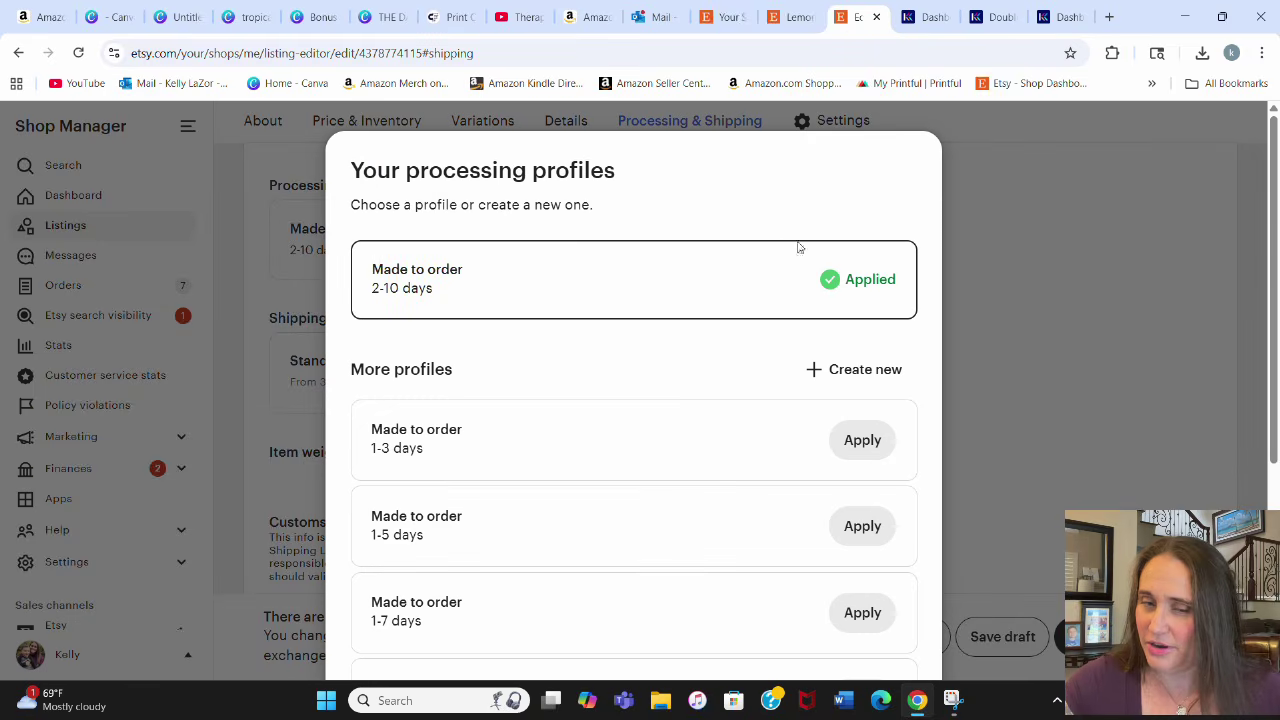
scroll(580, 309, "down", 1)
scroll(465, 437, "down", 3)
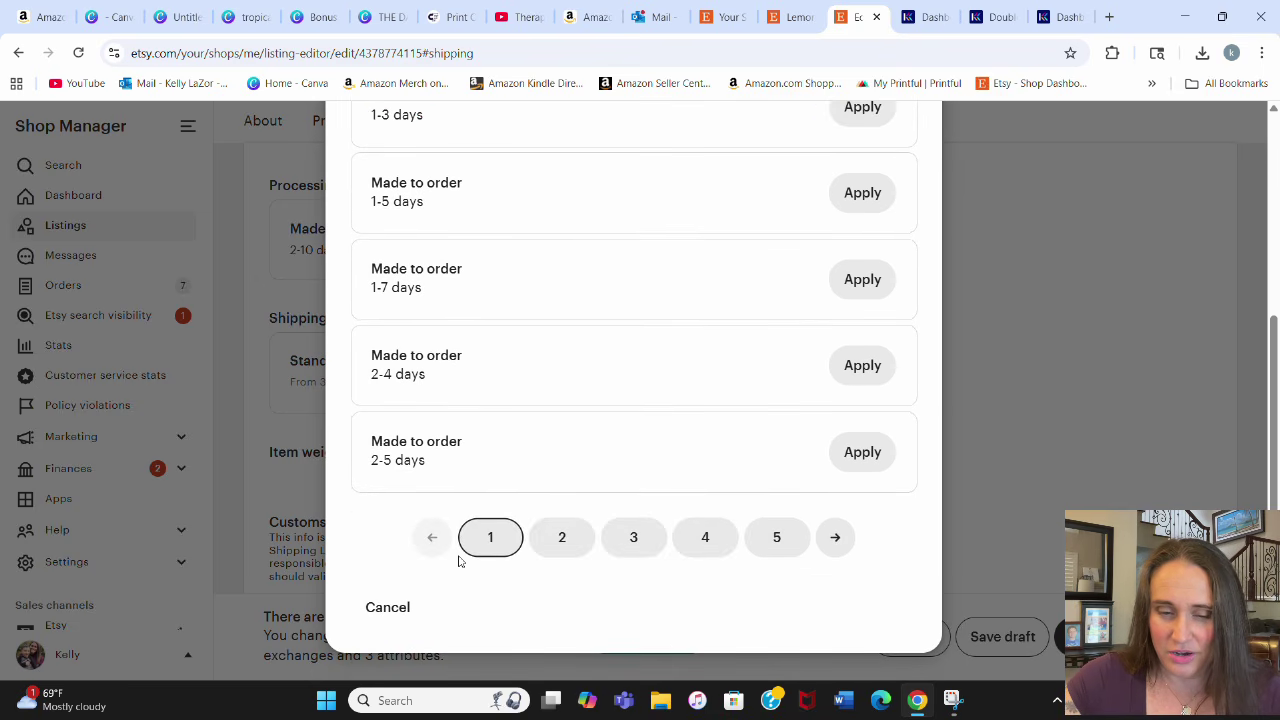
scroll(631, 537, "up", 4)
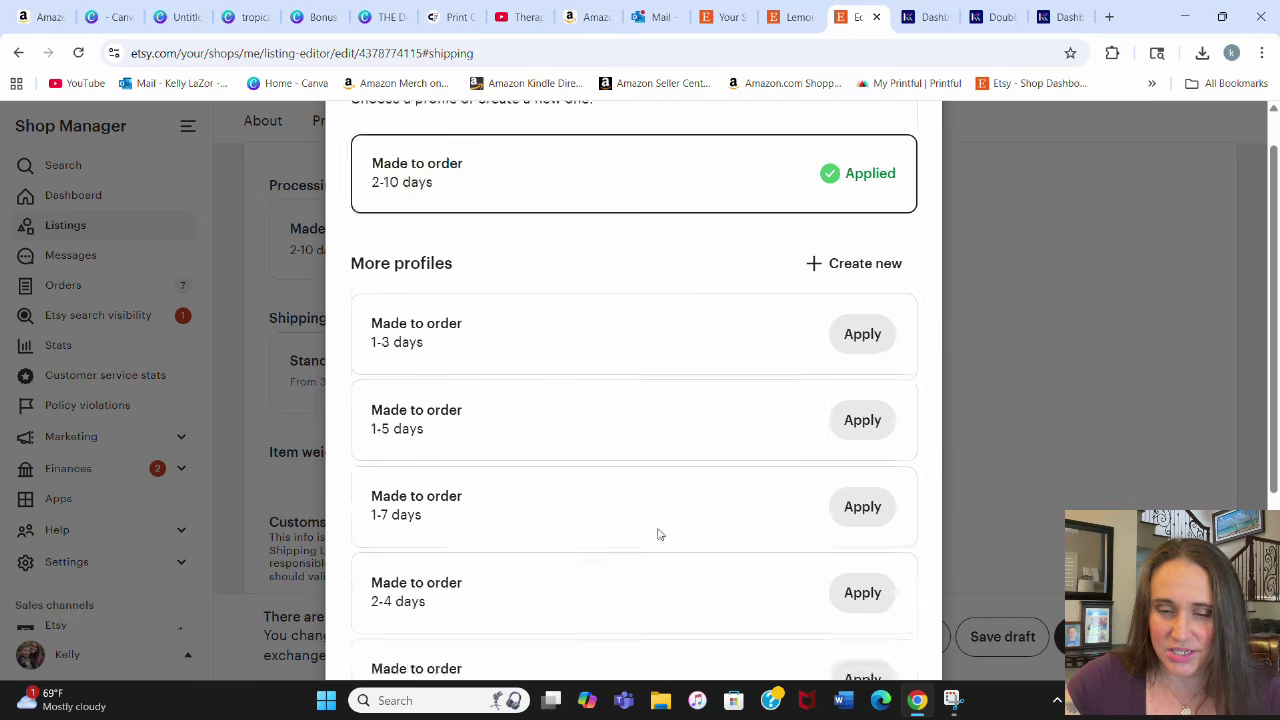
left_click(1060, 360)
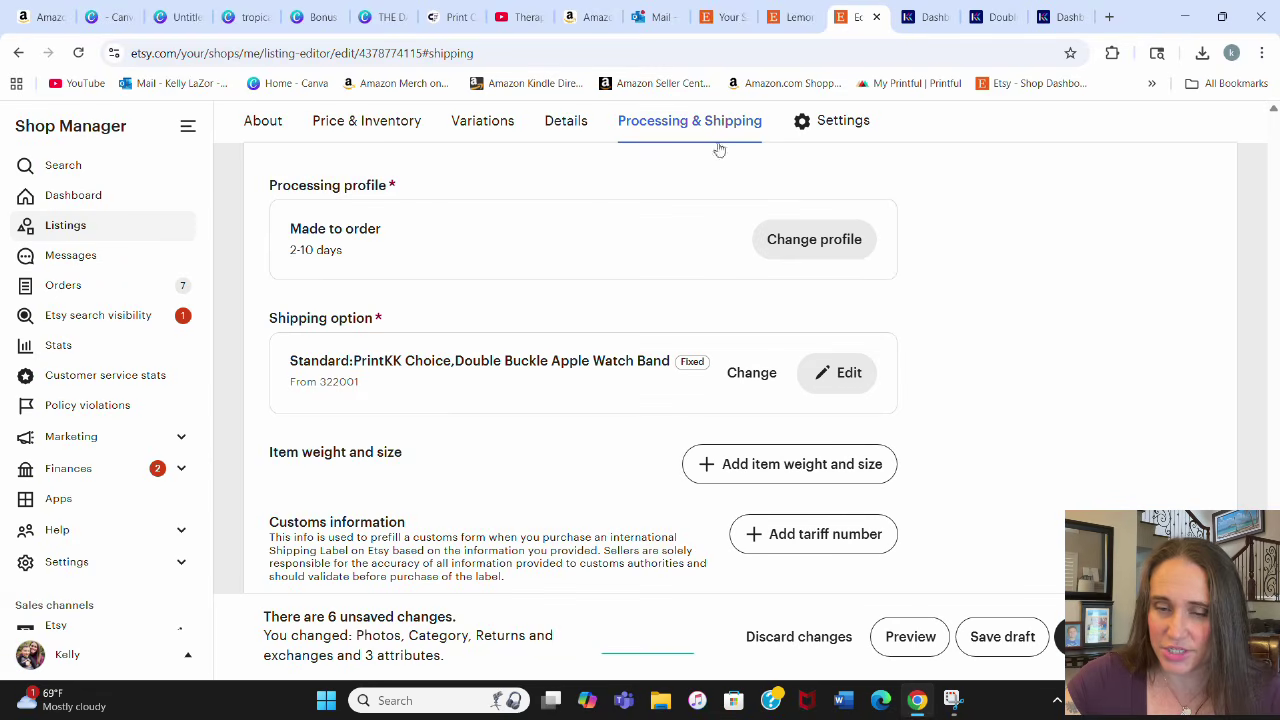
Review the listing's returns policy, shop section, ads and renewal settings
scroll(926, 249, "down", 3)
scroll(926, 249, "down", 3)
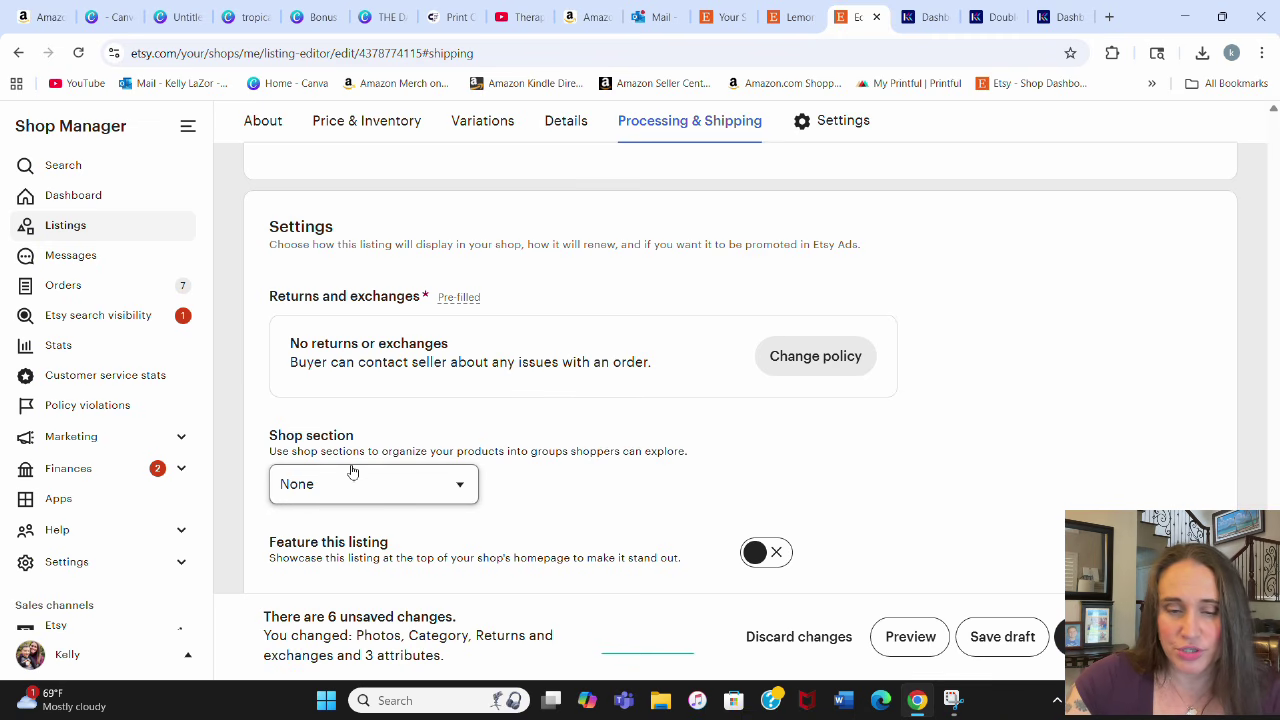
scroll(337, 477, "down", 3)
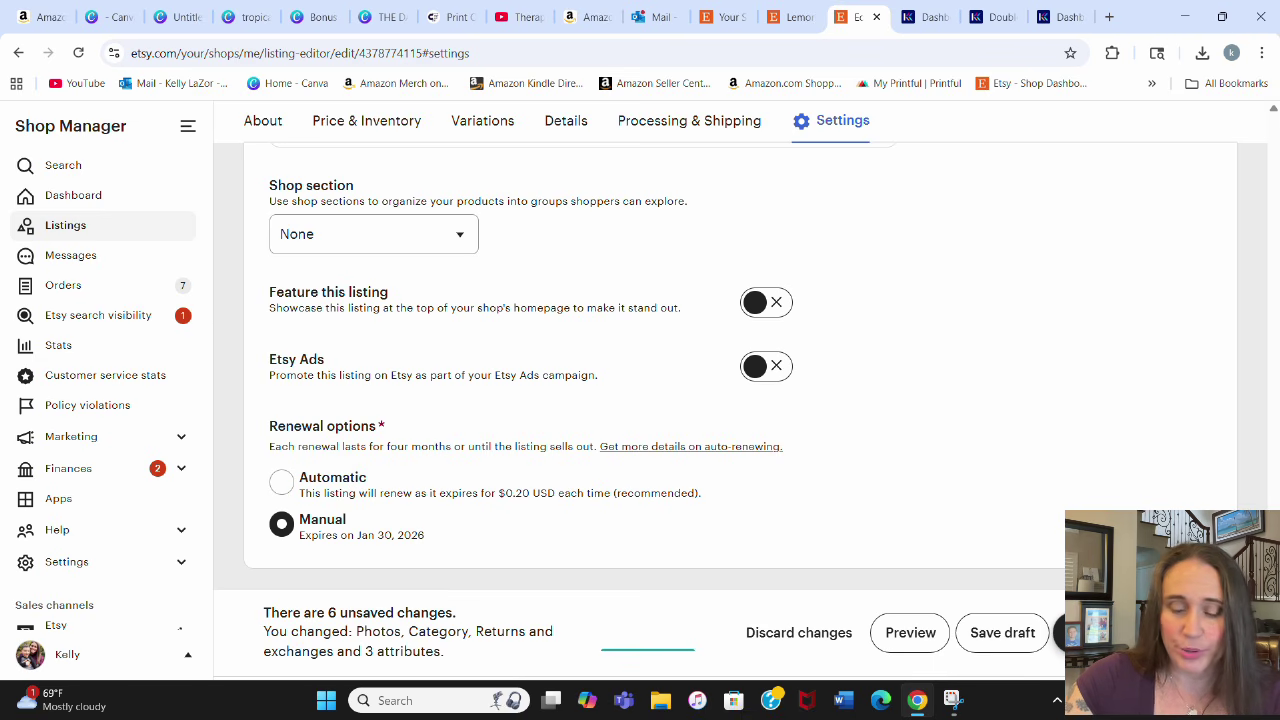
scroll(694, 375, "up", 7)
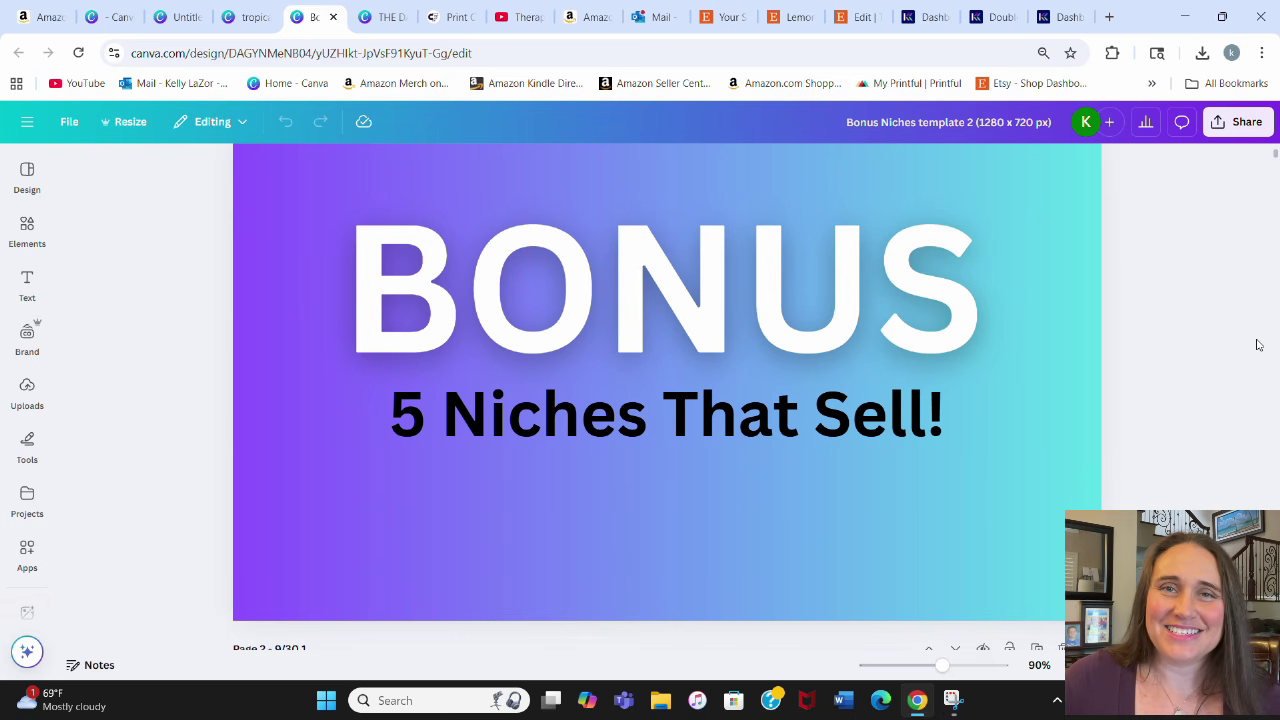
View the list of five Christmas phrases in the Bonus Niches template in Canva
scroll(1258, 345, "down", 5)
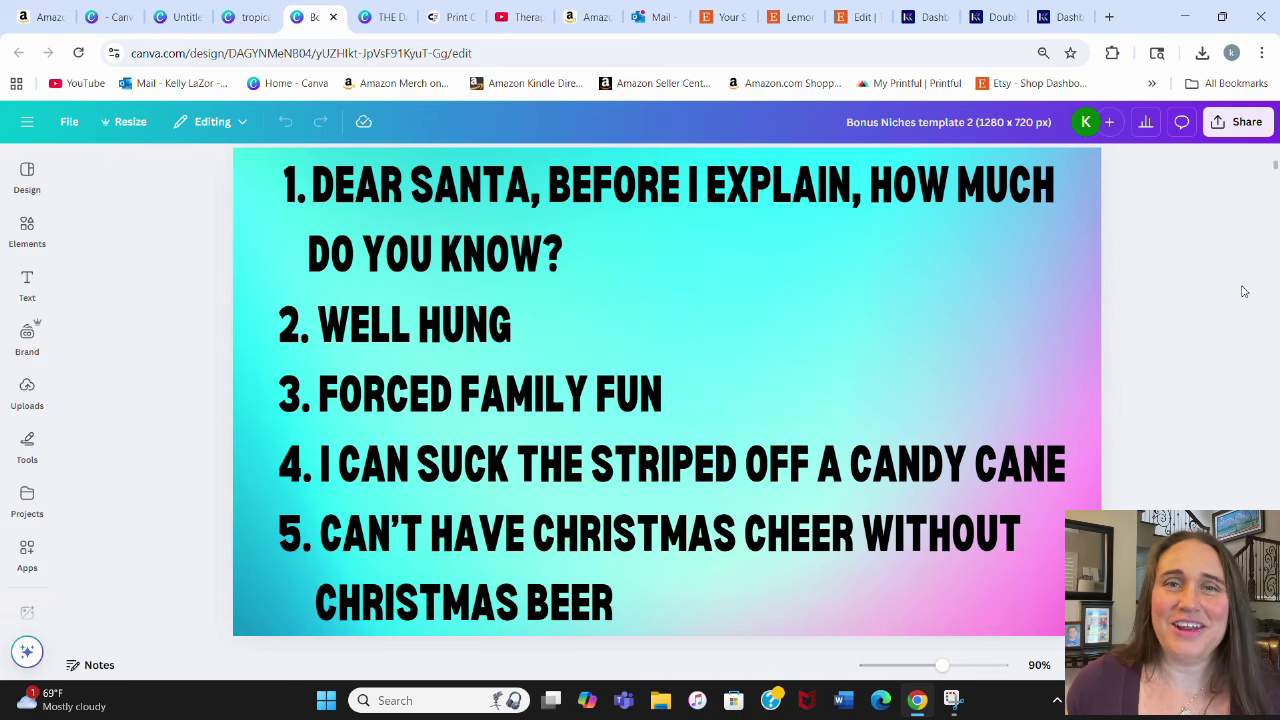